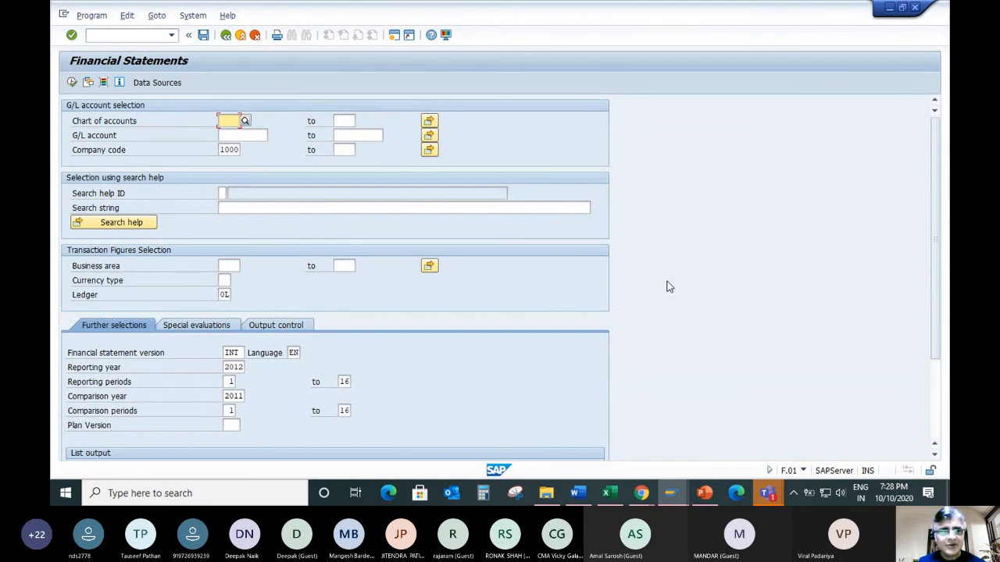
Run the financial statements report for company code 1000, reporting year 2012 against comparison year 2011, as a classical list
{"action": "left_click", "coordinate": [73, 83]}
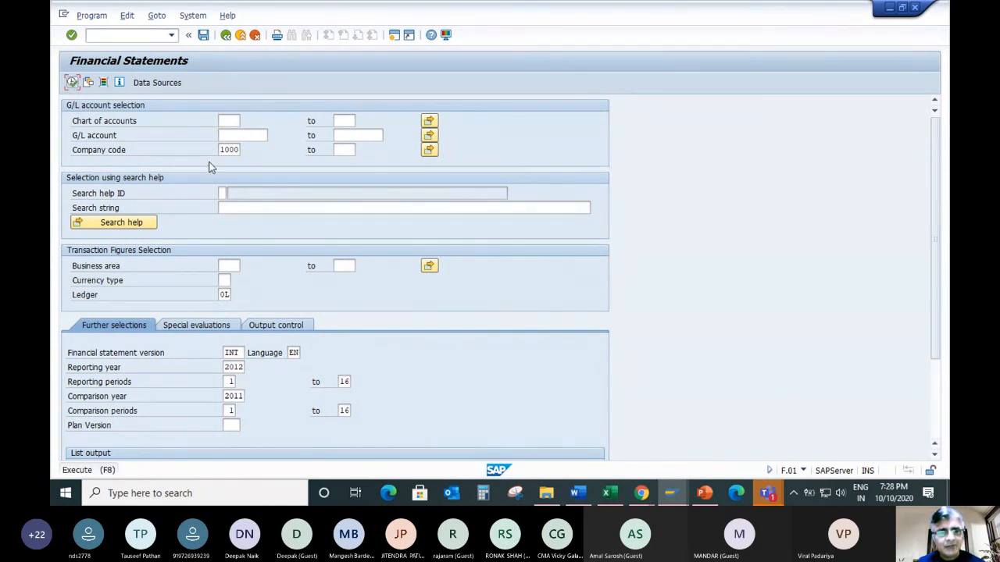
{"action": "scroll", "coordinate": [209, 167], "scroll_direction": "down", "scroll_amount": 5}
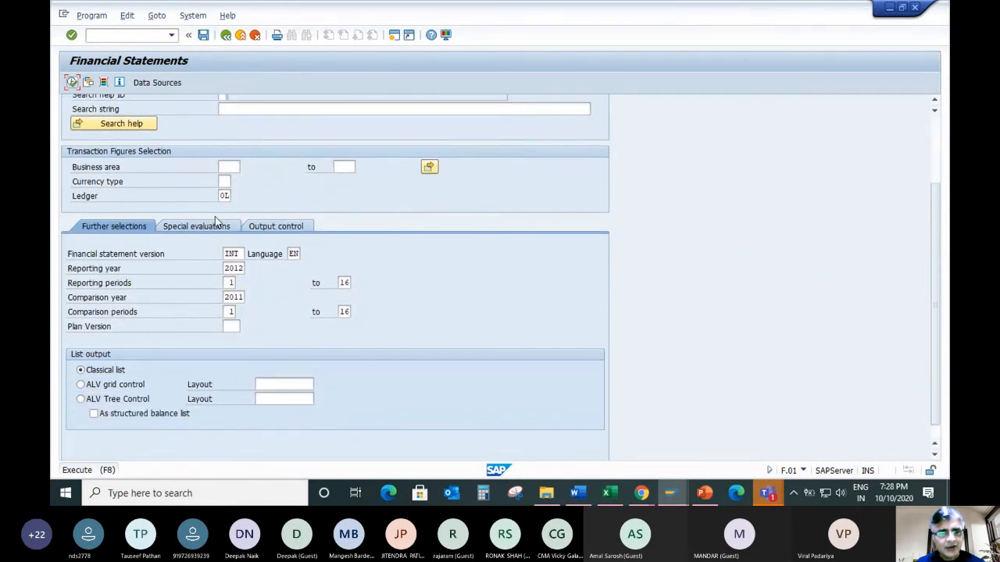
{"action": "scroll", "coordinate": [217, 219], "scroll_direction": "down", "scroll_amount": 1}
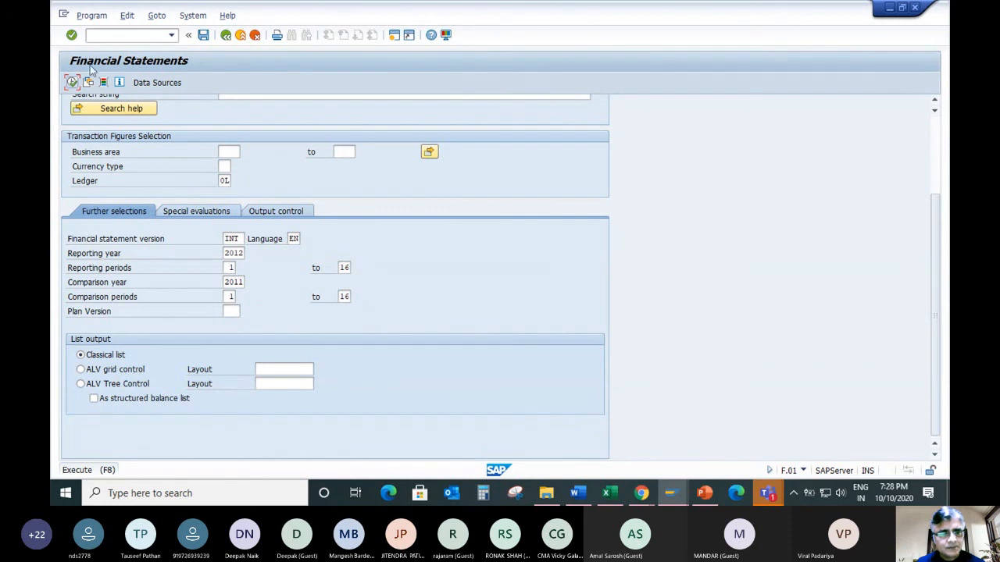
{"action": "left_click", "coordinate": [72, 82]}
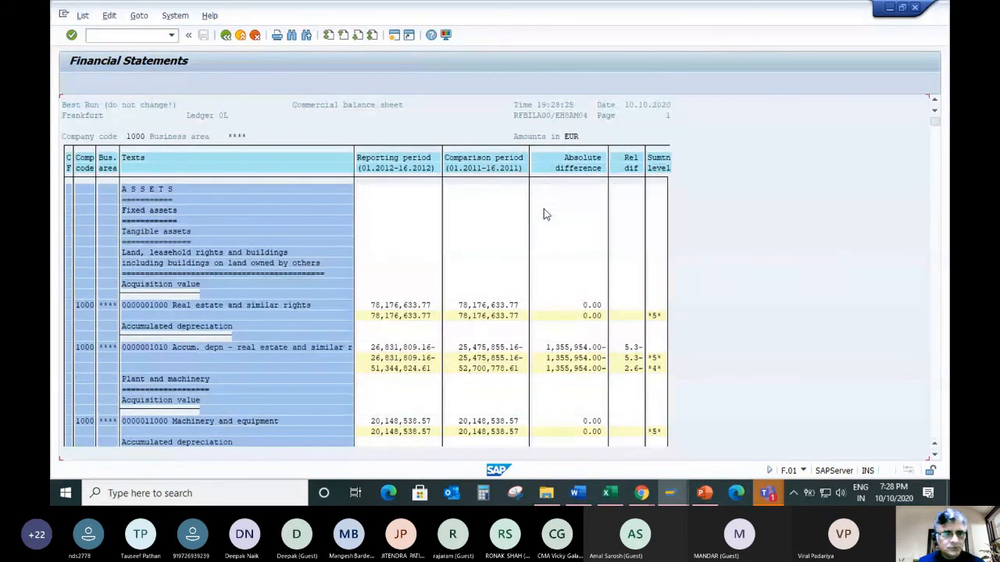
Page through the commercial balance sheet from assets and liabilities to the inventory changes in the profit and loss statement
{"action": "left_click", "coordinate": [358, 36]}
{"action": "left_click", "coordinate": [358, 36]}
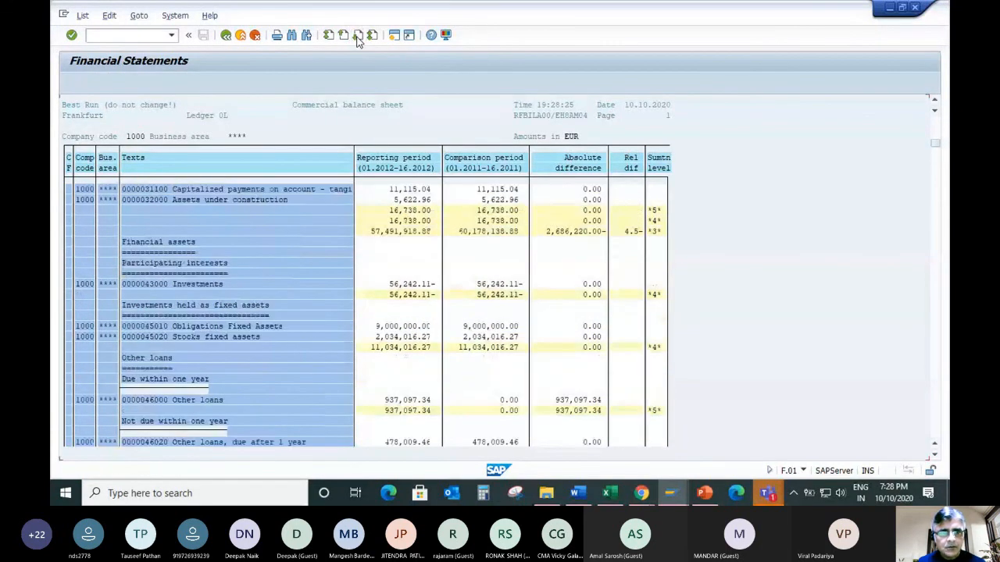
{"action": "left_click", "coordinate": [358, 36]}
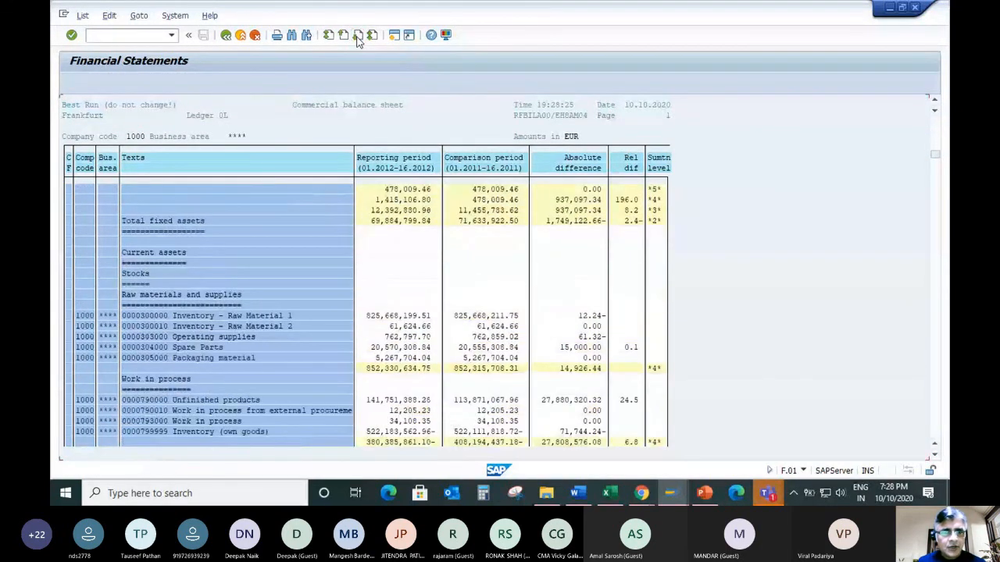
{"action": "left_click", "coordinate": [357, 36]}
{"action": "left_click", "coordinate": [358, 36]}
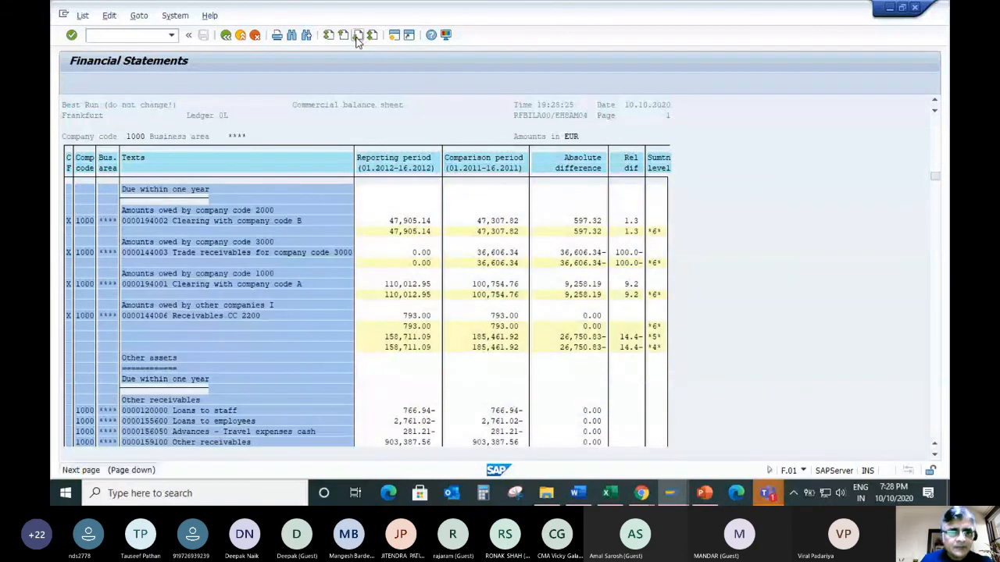
{"action": "left_click", "coordinate": [357, 36]}
{"action": "left_click", "coordinate": [357, 36]}
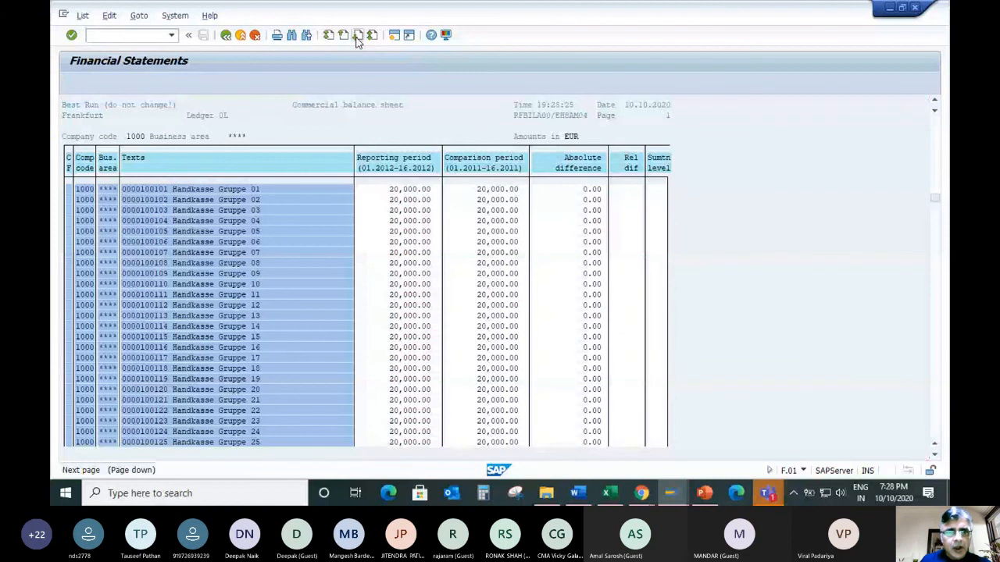
{"action": "left_click", "coordinate": [358, 36]}
{"action": "left_click", "coordinate": [358, 36]}
{"action": "left_click", "coordinate": [357, 36]}
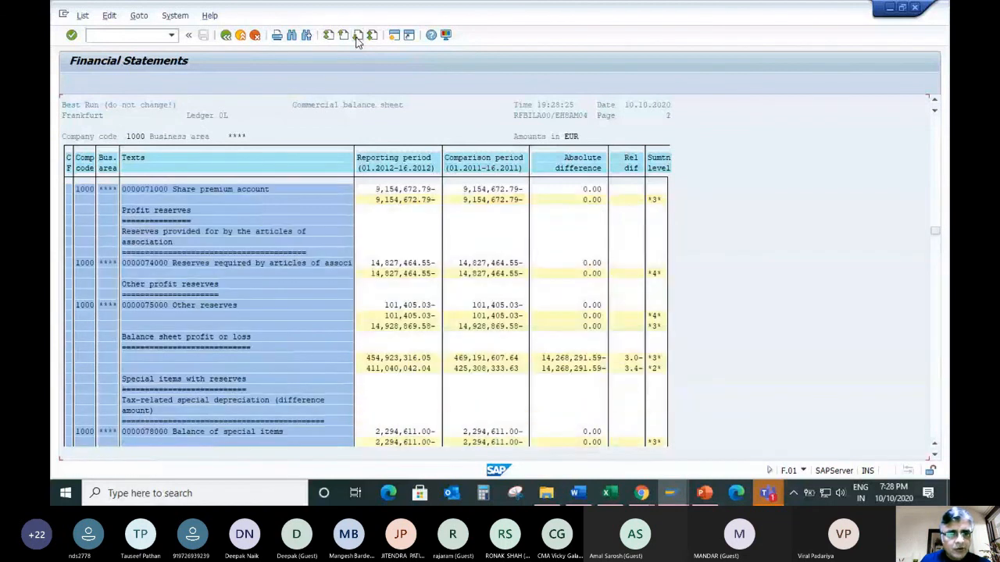
{"action": "left_click", "coordinate": [357, 36]}
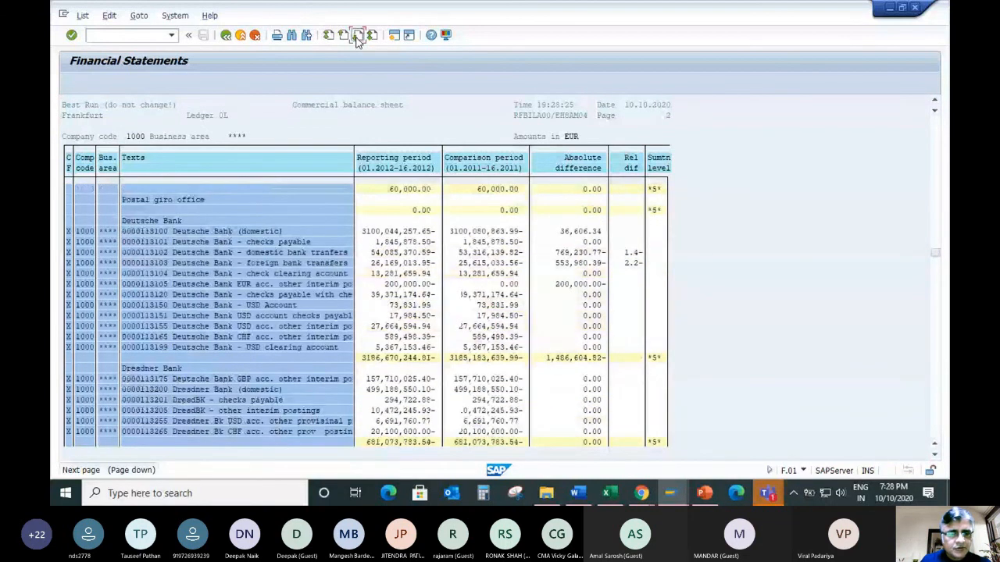
{"action": "left_click", "coordinate": [358, 36]}
{"action": "left_click", "coordinate": [358, 36]}
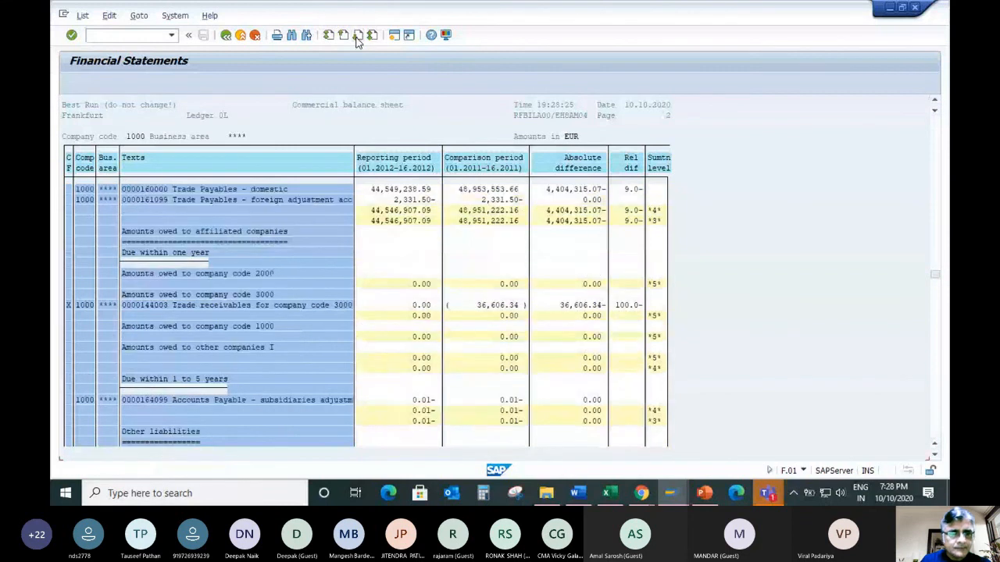
{"action": "left_click", "coordinate": [358, 36]}
{"action": "left_click", "coordinate": [358, 36]}
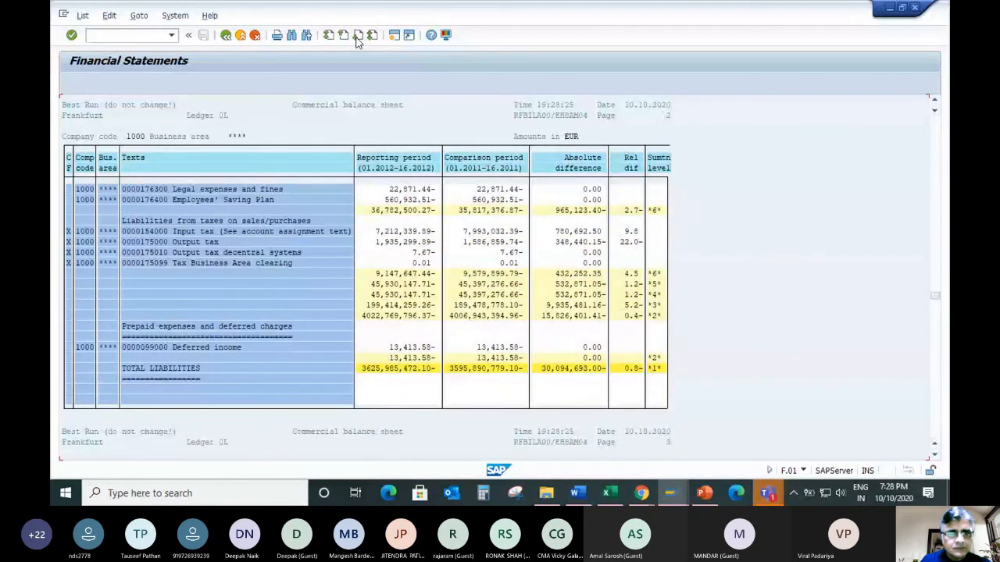
{"action": "left_click", "coordinate": [358, 36]}
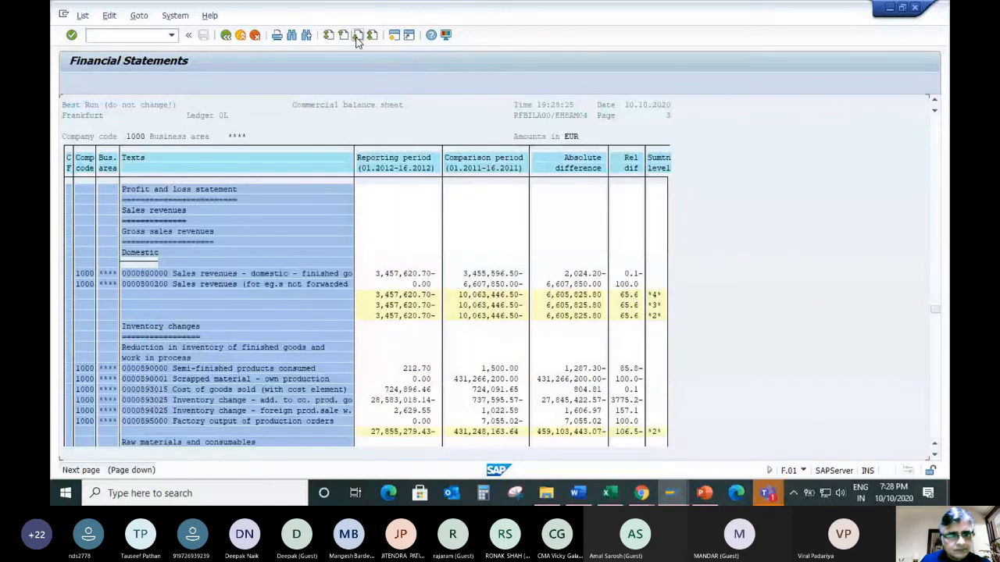
{"action": "left_click", "coordinate": [356, 36]}
{"action": "scroll", "coordinate": [335, 204], "scroll_direction": "up", "scroll_amount": 2}
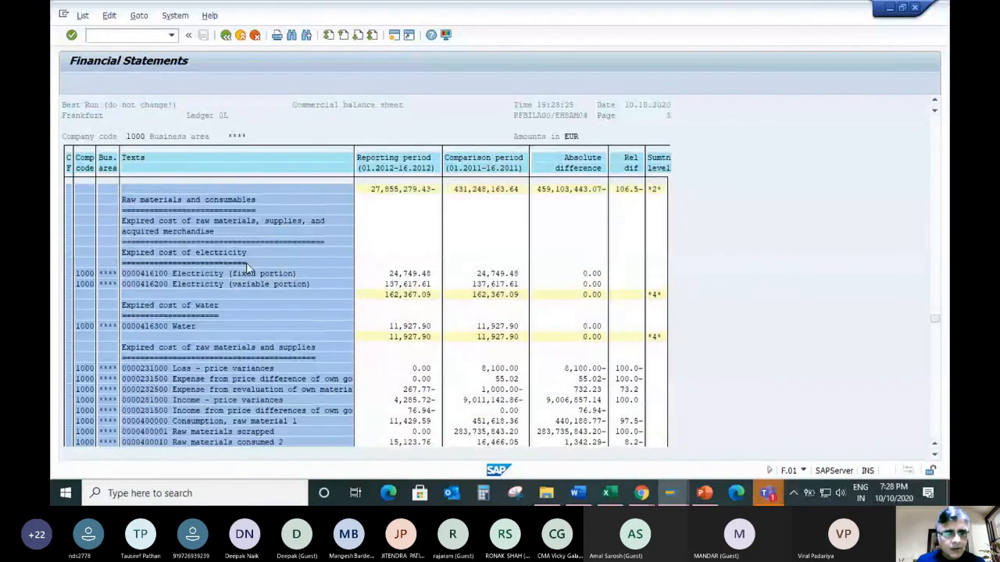
{"action": "scroll", "coordinate": [248, 267], "scroll_direction": "up", "scroll_amount": 6}
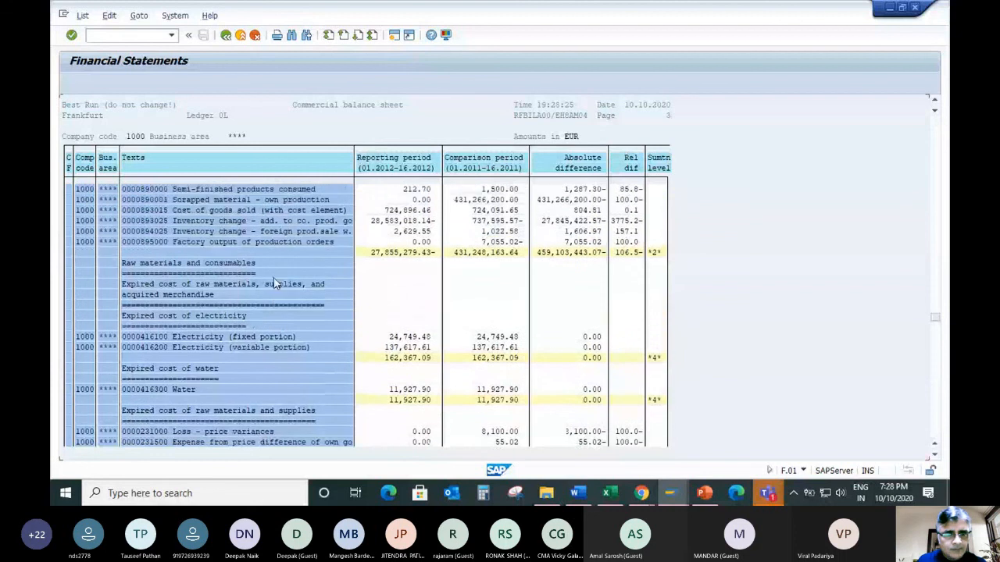
Copy the G/L account number of the "Cost of goods sold (with cost element)" line from the profit and loss statement
{"action": "left_click", "coordinate": [144, 212]}
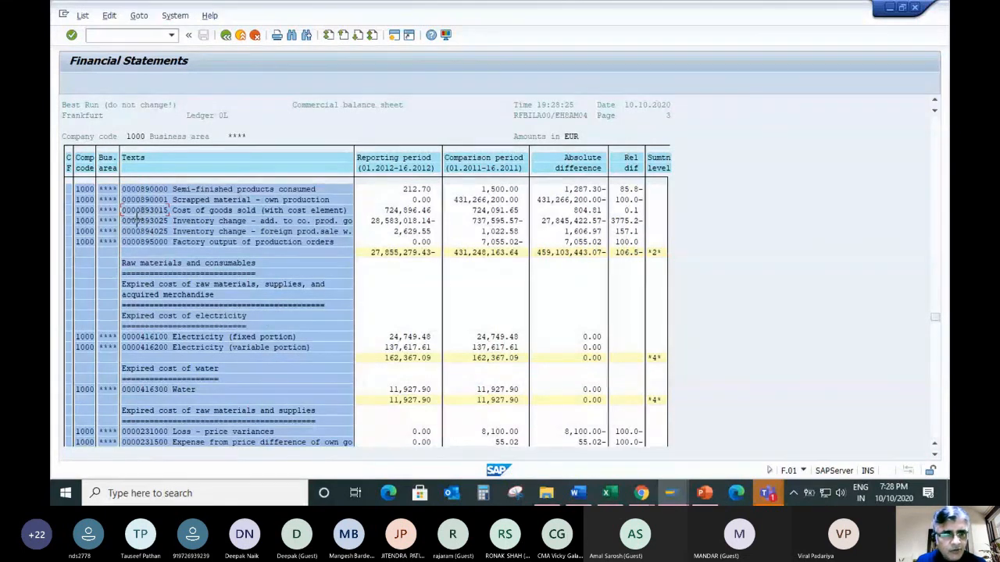
{"action": "key", "text": "ctrl+y"}
{"action": "left_click_drag", "start_coordinate": [121, 195], "coordinate": [166, 224]}
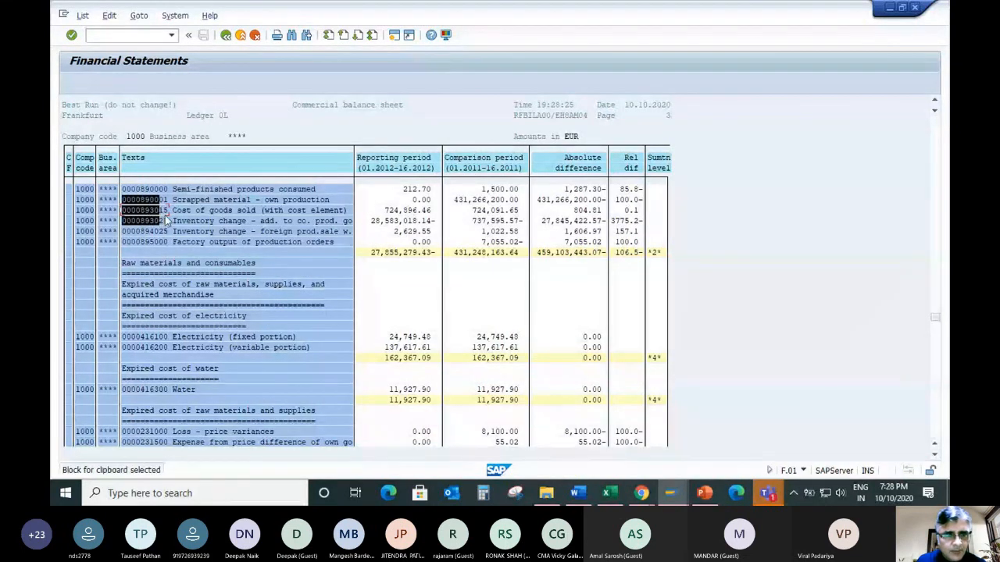
{"action": "key", "text": "ctrl+c"}
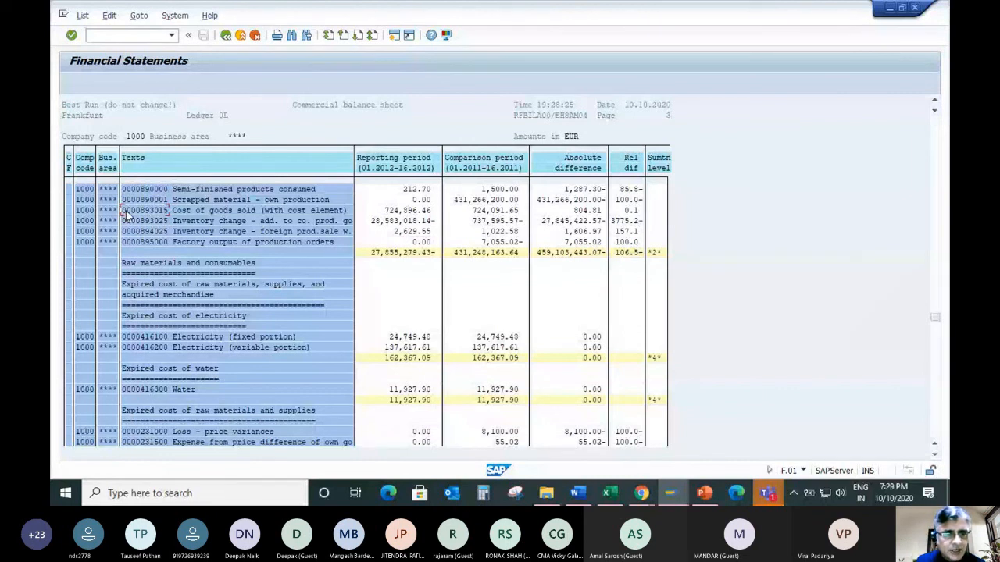
{"action": "left_click_drag", "start_coordinate": [124, 211], "coordinate": [168, 212]}
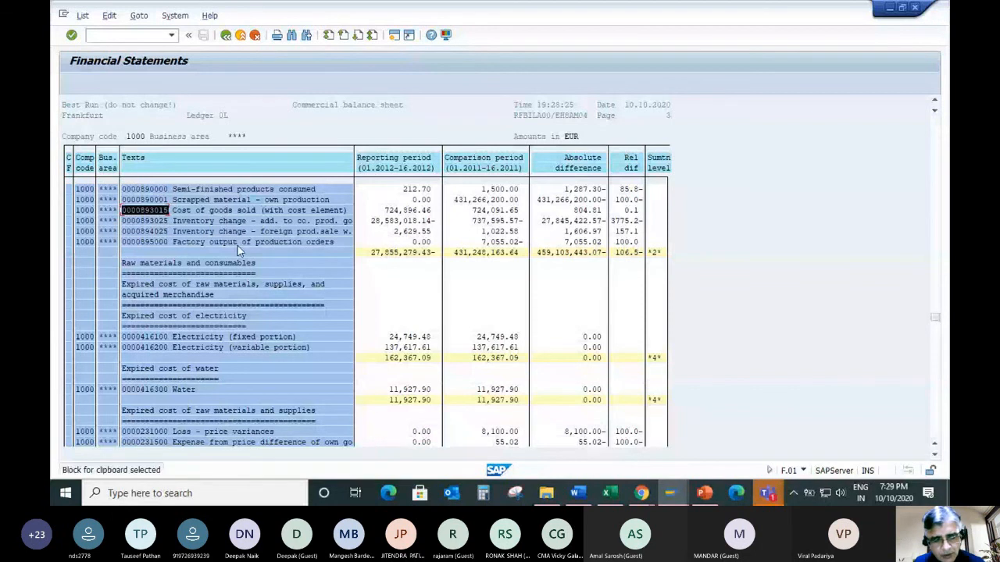
{"action": "key", "text": "ctrl+c"}
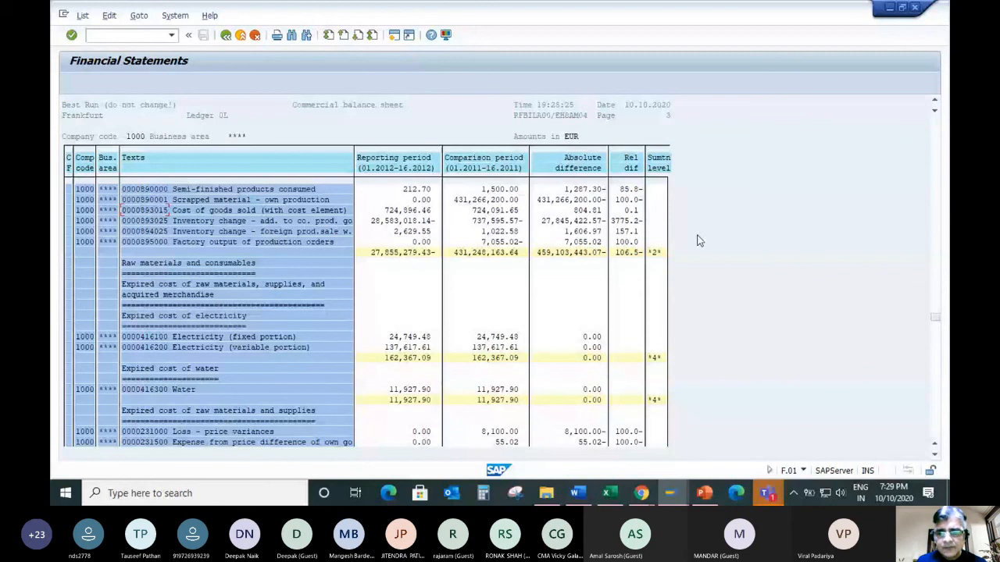
Switch to the G/L account balance session and display the cost of goods sold account's balance for company code 1000, fiscal year 2011
{"action": "mouse_move", "coordinate": [673, 498]}
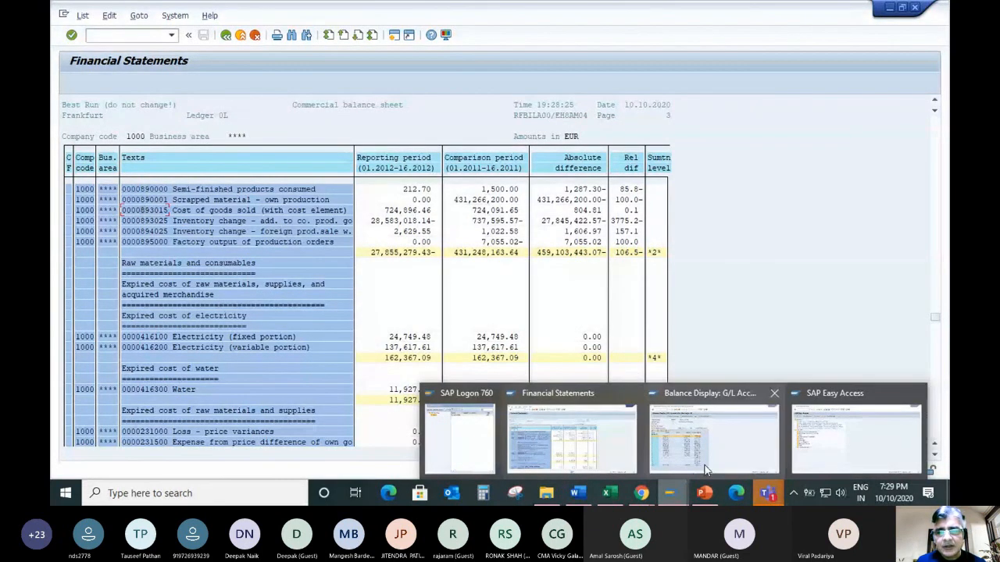
{"action": "left_click", "coordinate": [707, 437]}
{"action": "left_click", "coordinate": [224, 35]}
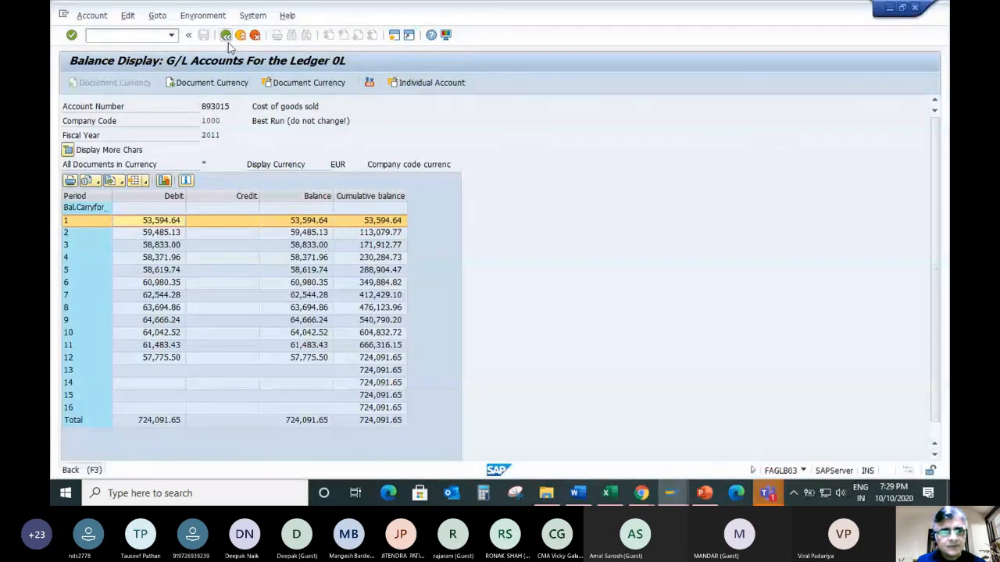
{"action": "key", "text": "Return"}
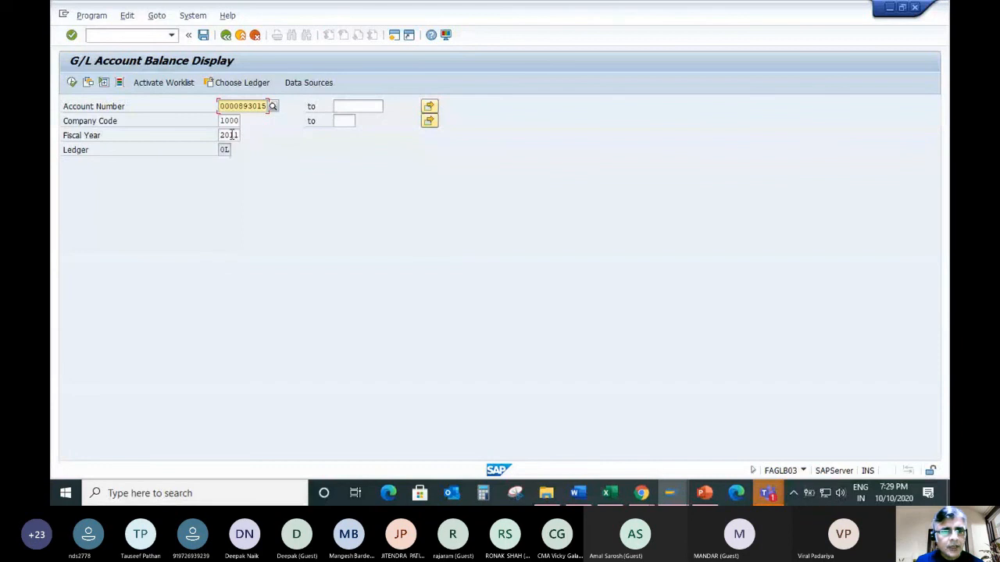
{"action": "left_click", "coordinate": [71, 83]}
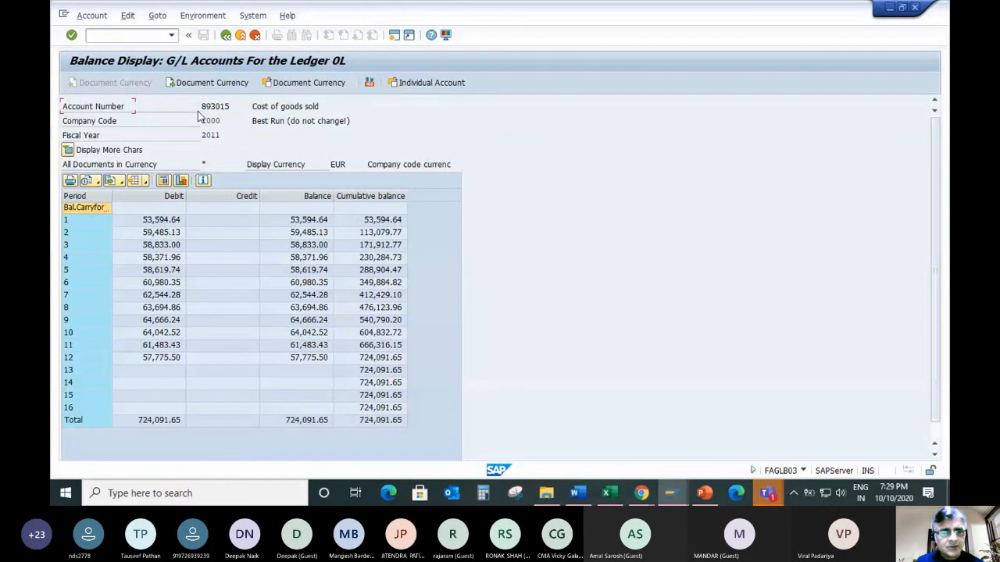
Drill into the period 1 debit postings, open the first line item's document, and examine its finished goods inventory and cost of goods sold lines
{"action": "double_click", "coordinate": [161, 220]}
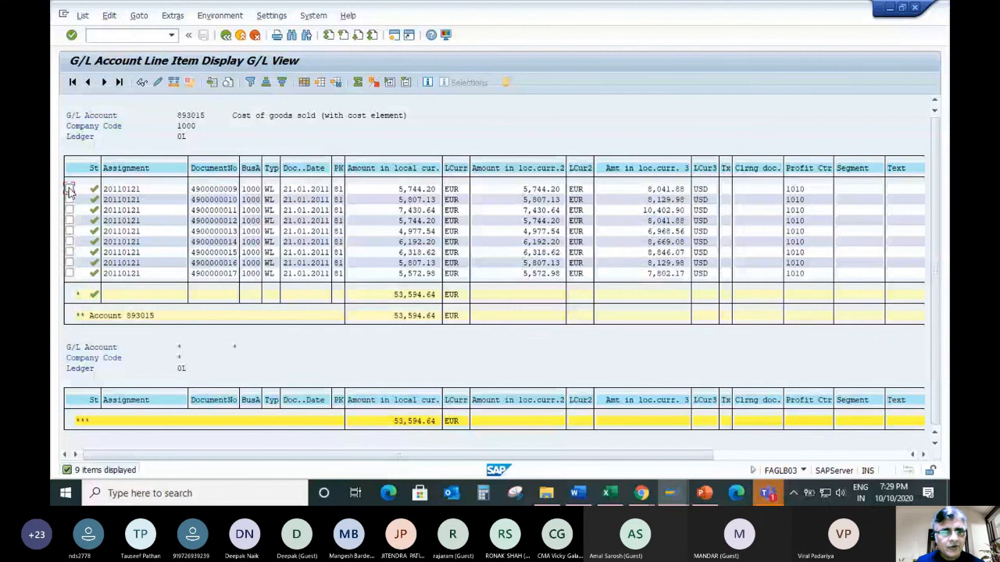
{"action": "left_click", "coordinate": [141, 82]}
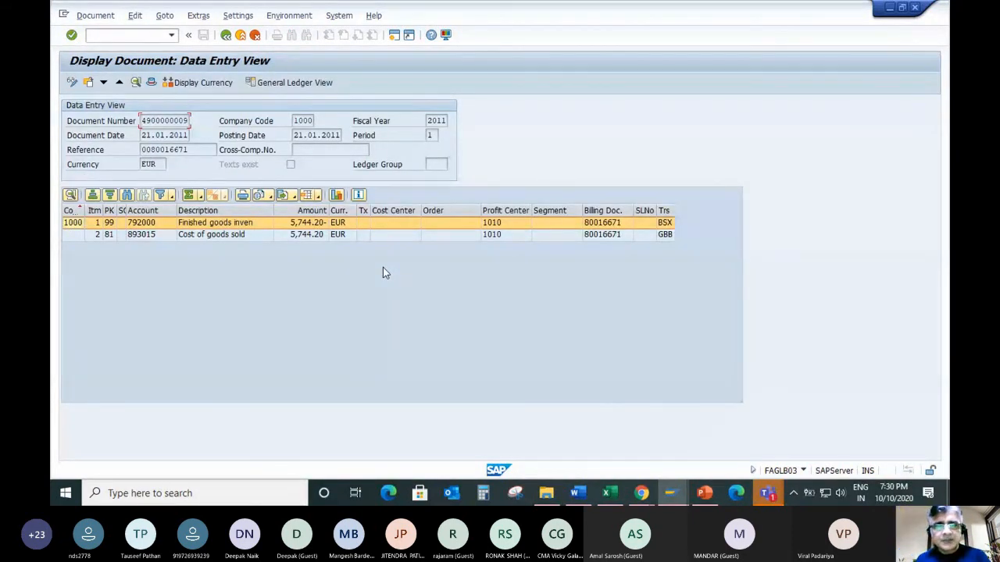
{"action": "left_click", "coordinate": [242, 235]}
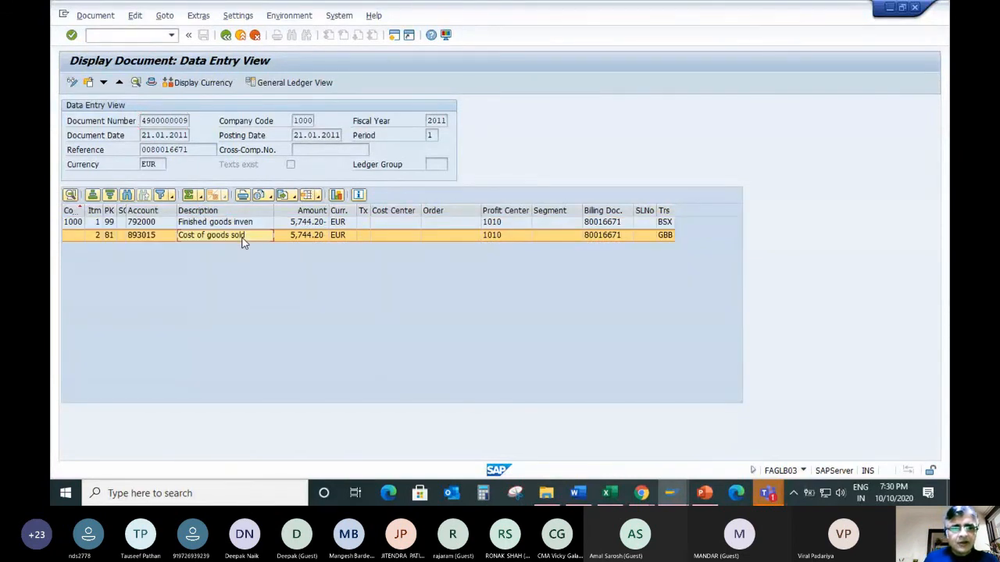
{"action": "left_click", "coordinate": [249, 224]}
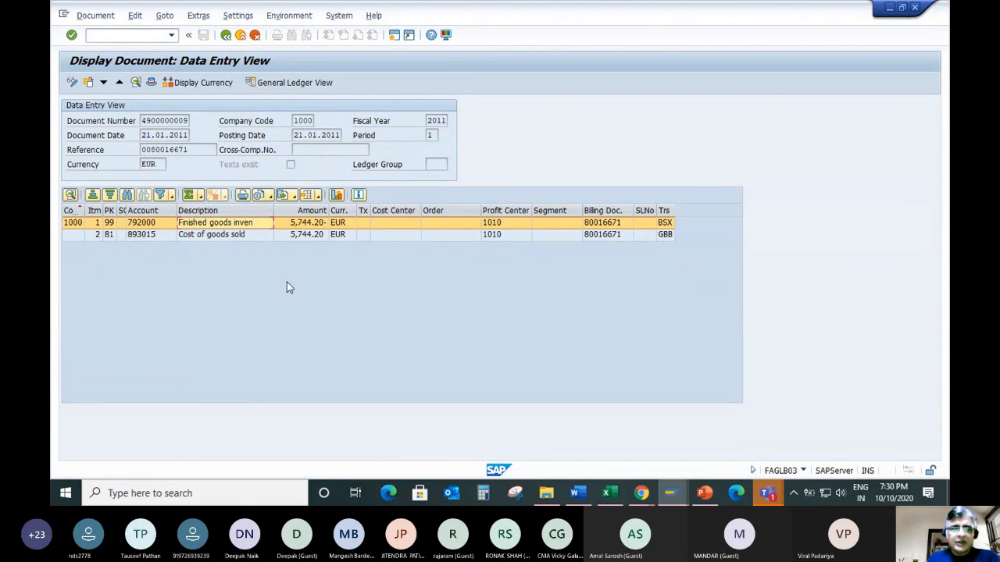
{"action": "left_click", "coordinate": [227, 236]}
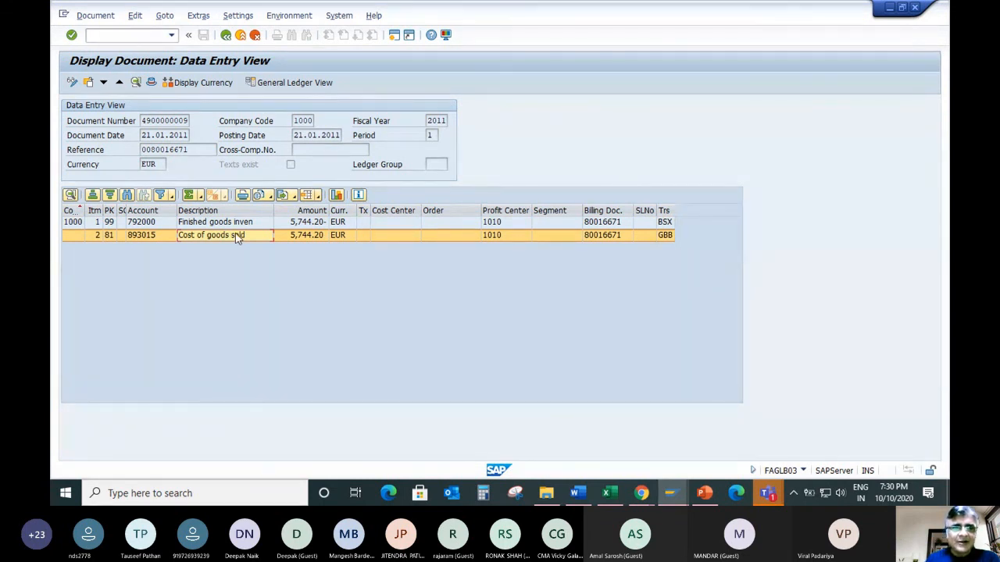
Display the original material document behind the cost of goods sold posting
{"action": "left_click", "coordinate": [287, 15]}
{"action": "mouse_move", "coordinate": [285, 82]}
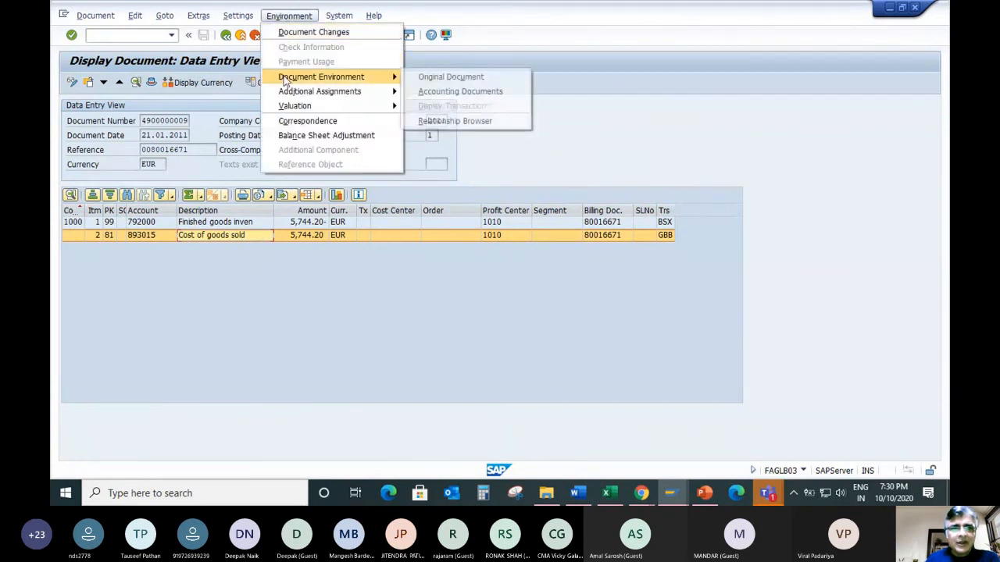
{"action": "left_click", "coordinate": [461, 78]}
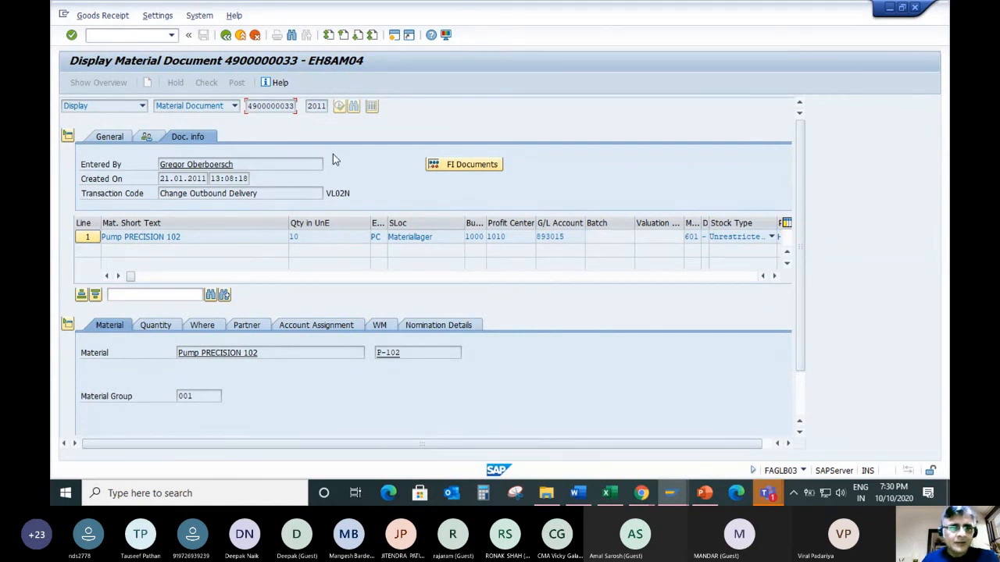
Display the material master of Pump PRECISION 102 from the material document and show its Accounting 1 view
{"action": "left_click", "coordinate": [185, 237]}
{"action": "left_click", "coordinate": [198, 242]}
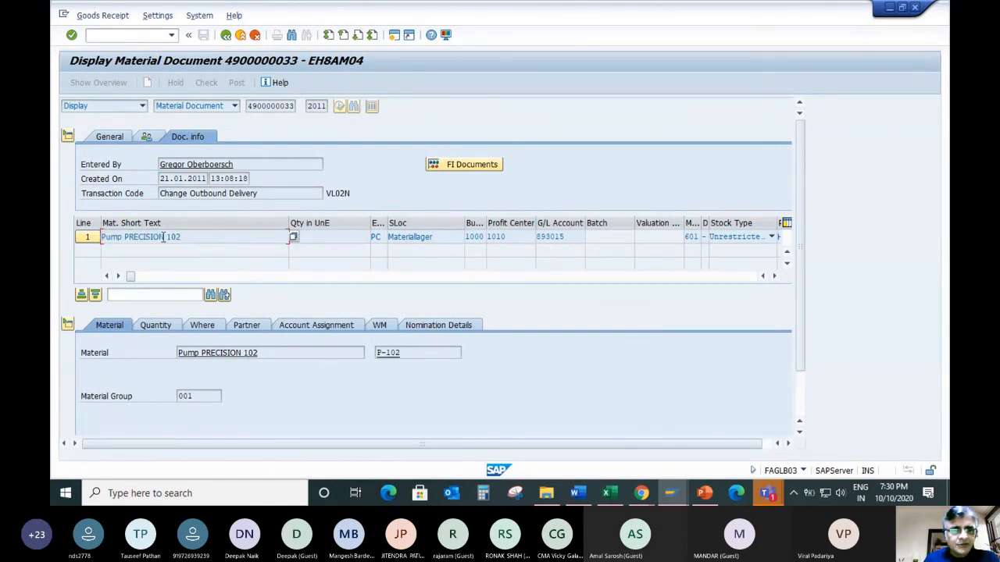
{"action": "double_click", "coordinate": [160, 237]}
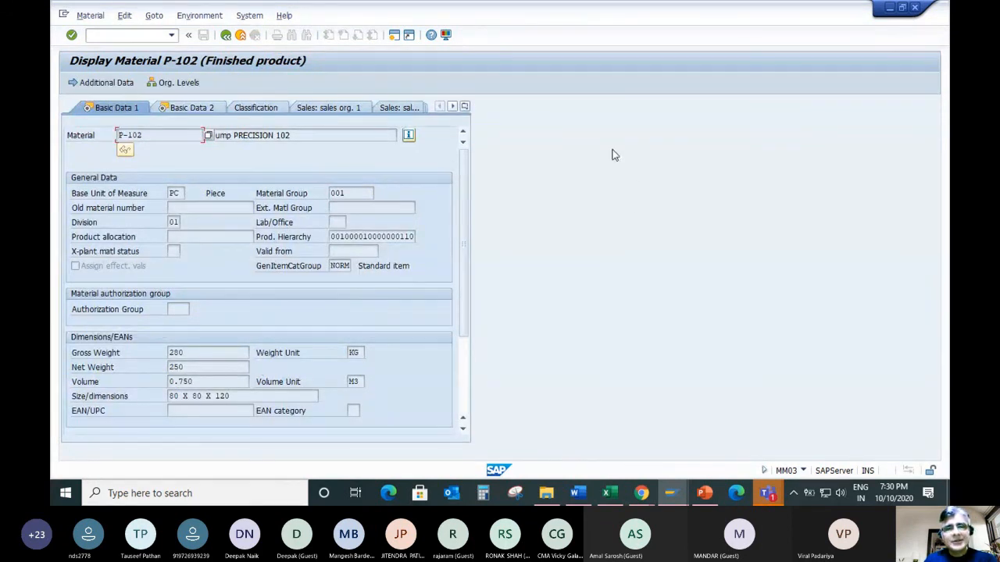
{"action": "left_click", "coordinate": [464, 106]}
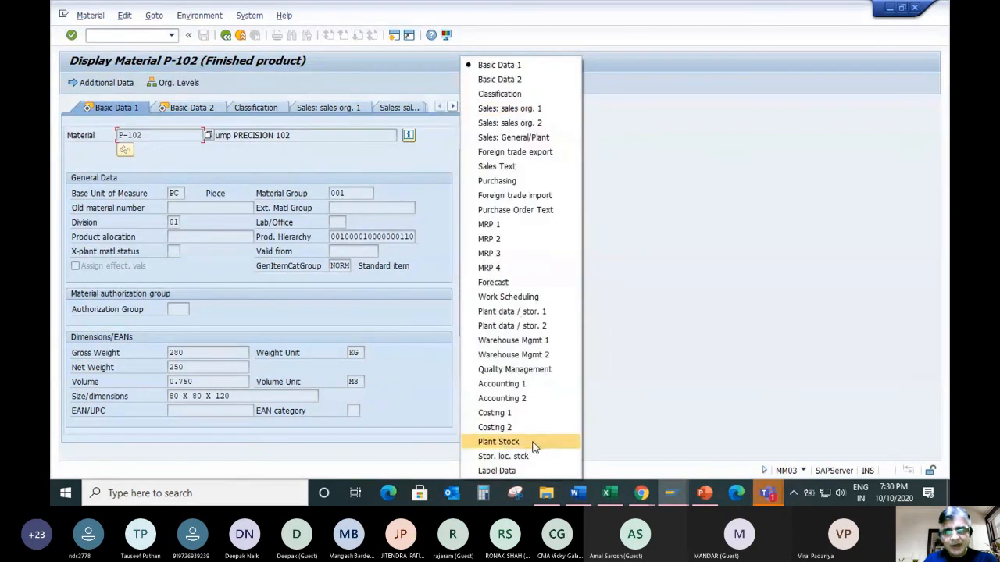
{"action": "left_click", "coordinate": [504, 386]}
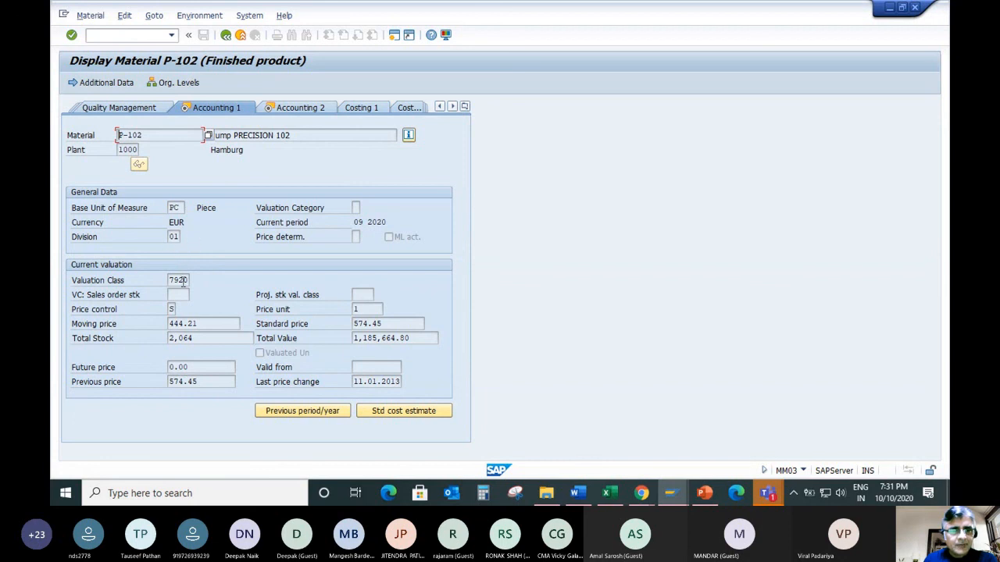
Examine the valuation class, price control and standard price in the material's current valuation data
{"action": "double_click", "coordinate": [188, 280]}
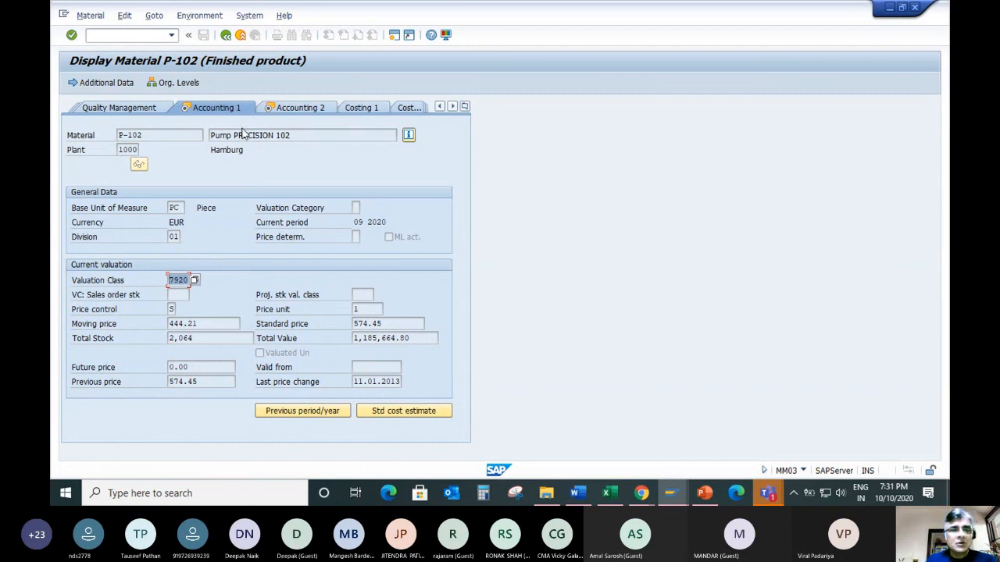
{"action": "left_click", "coordinate": [173, 309]}
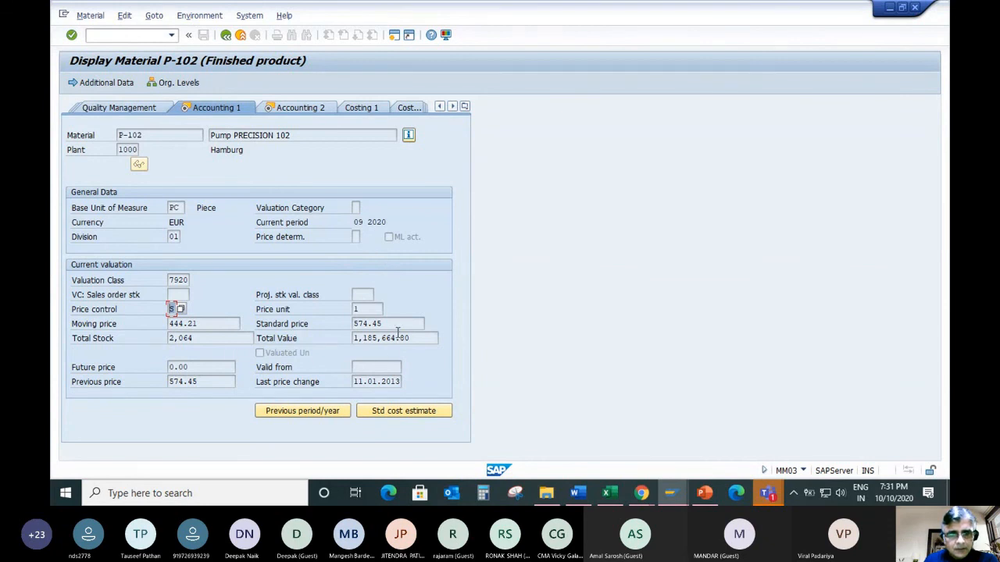
{"action": "left_click_drag", "start_coordinate": [381, 323], "coordinate": [336, 325]}
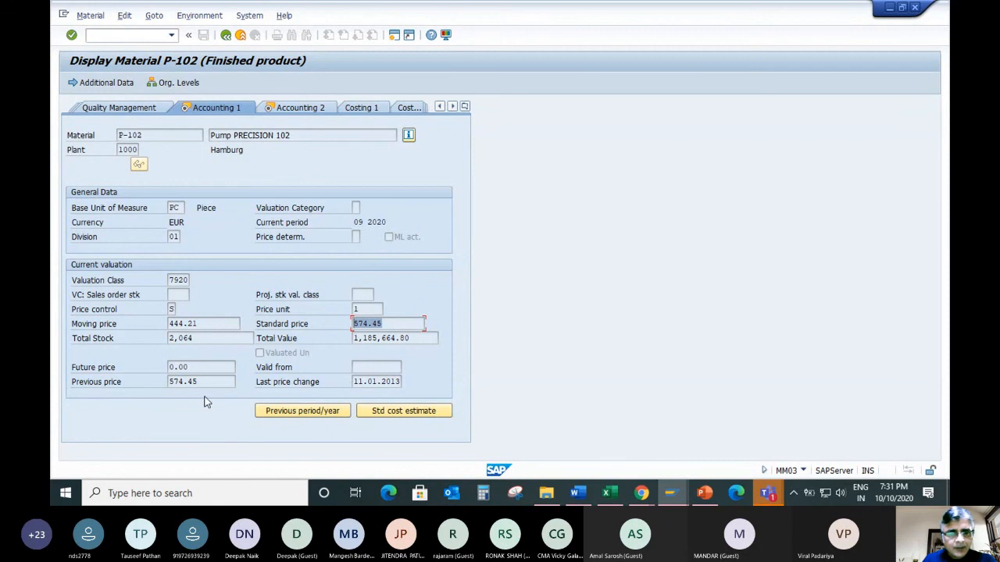
Look through the material's Accounting 2 and Costing 1 views, examining the quantity structure setting and the profit center
{"action": "left_click", "coordinate": [296, 111]}
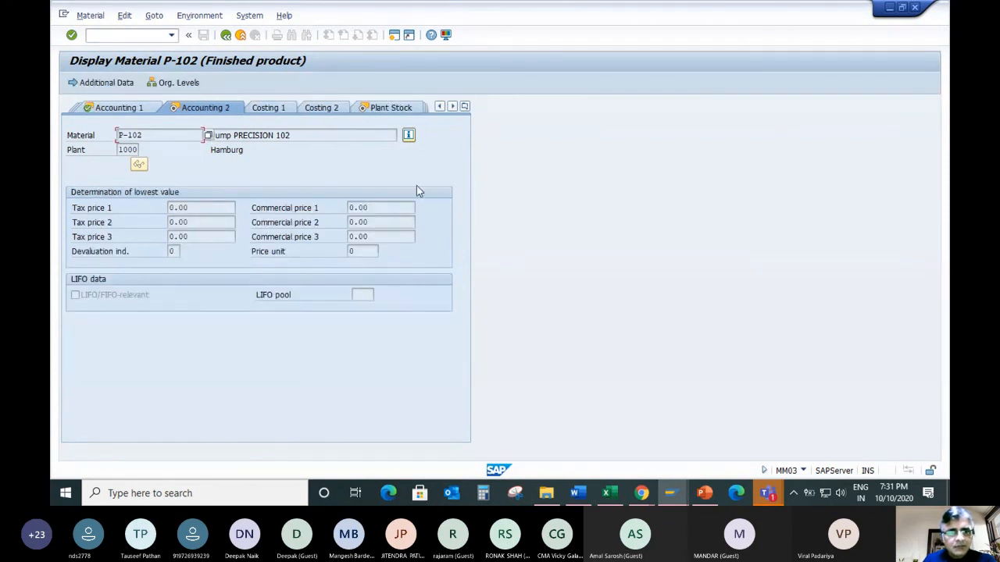
{"action": "left_click", "coordinate": [271, 110]}
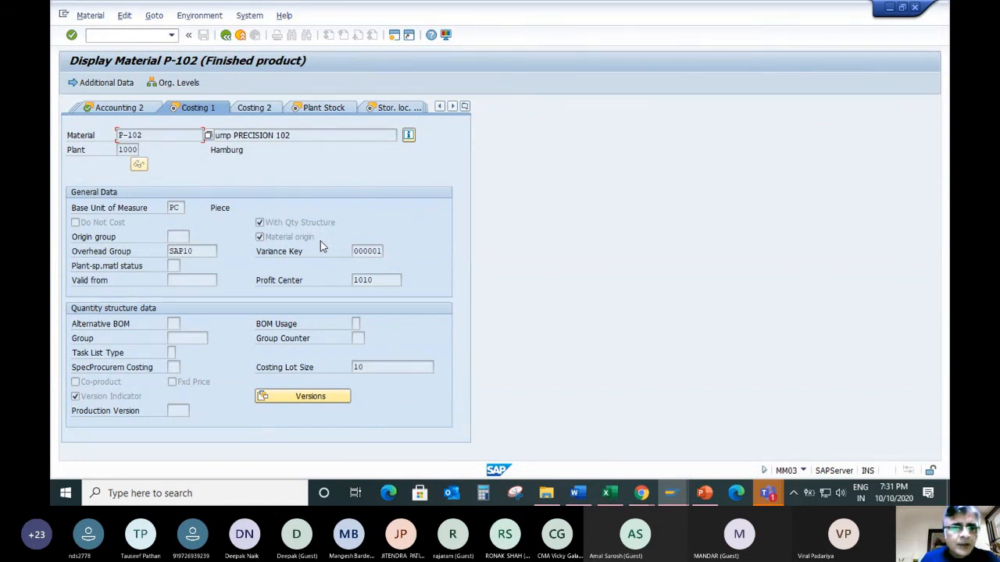
{"action": "left_click", "coordinate": [332, 223]}
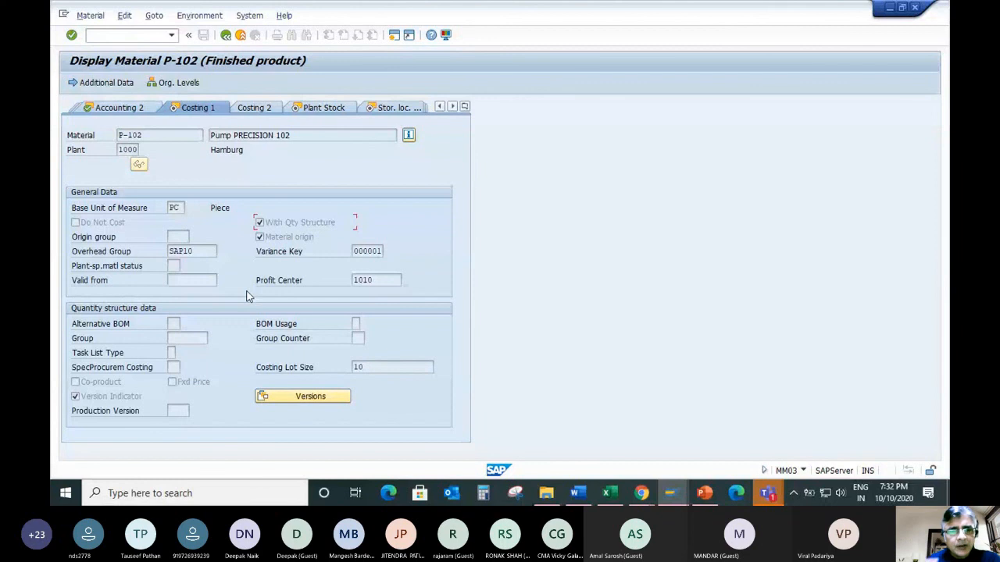
{"action": "double_click", "coordinate": [361, 279]}
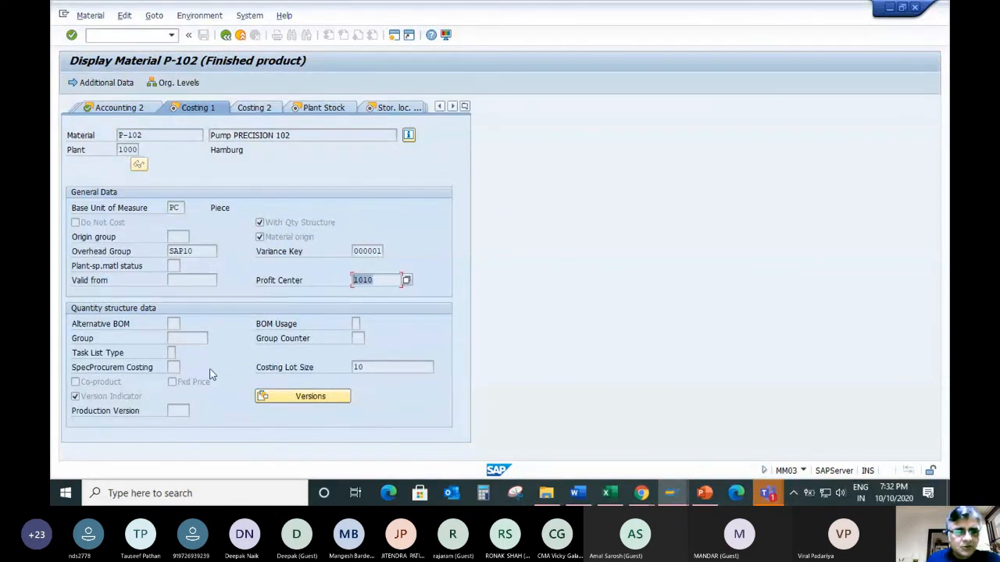
{"action": "left_click", "coordinate": [379, 281]}
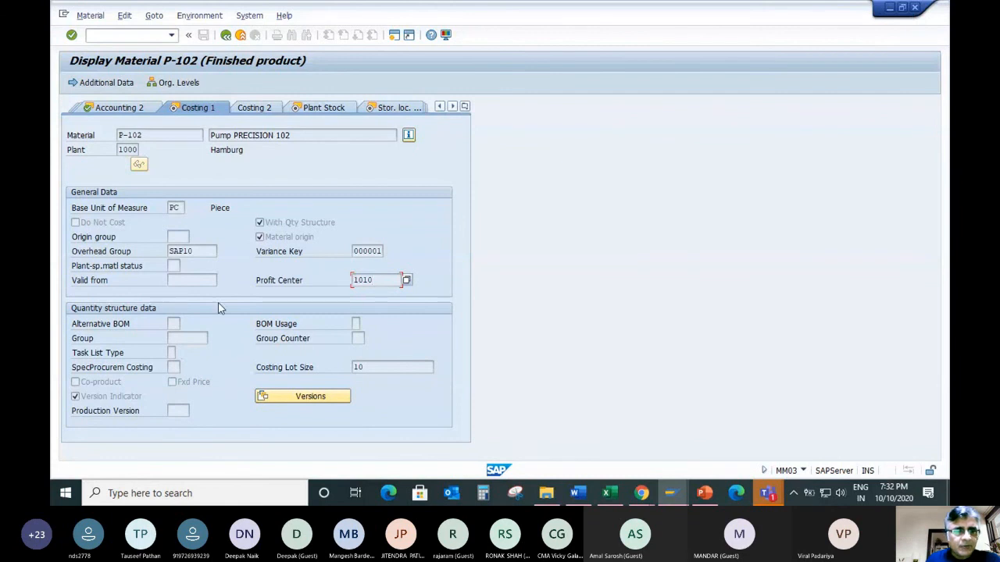
Show the Costing 2 view and examine the previous, current and future planned prices of the standard cost estimate
{"action": "left_click", "coordinate": [248, 109]}
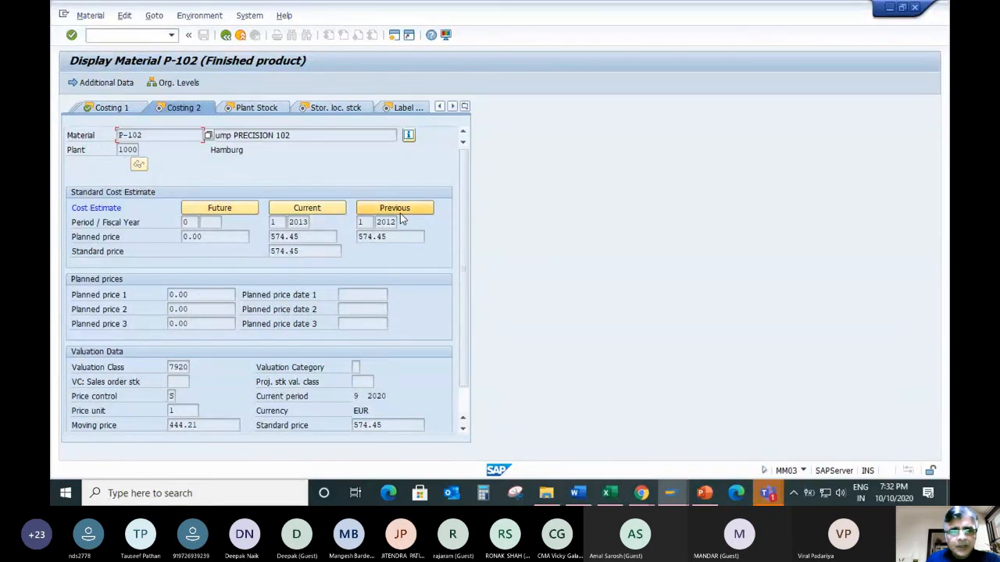
{"action": "left_click_drag", "start_coordinate": [392, 237], "coordinate": [182, 241]}
{"action": "left_click", "coordinate": [205, 242]}
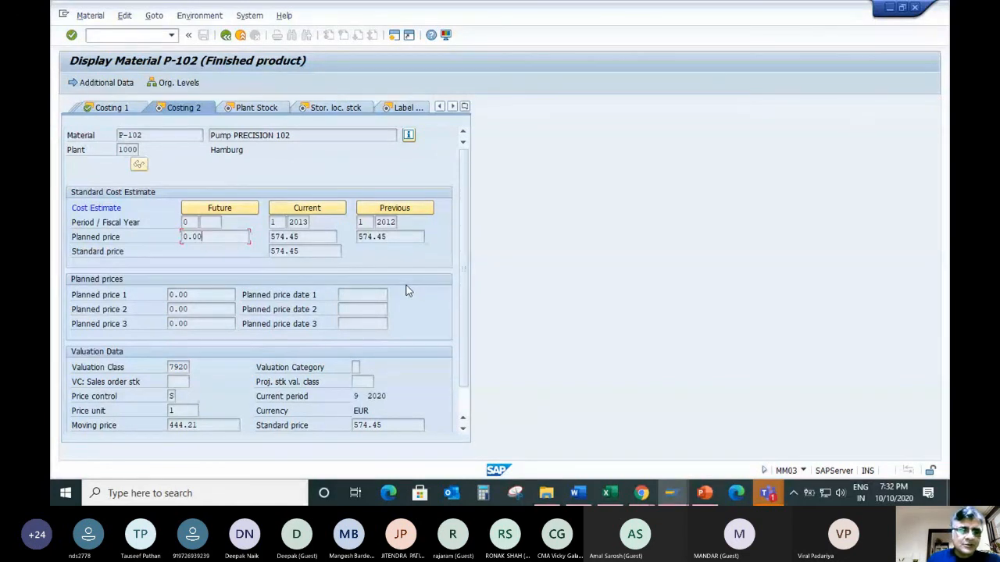
{"action": "scroll", "coordinate": [305, 374], "scroll_direction": "down", "scroll_amount": 1}
{"action": "scroll", "coordinate": [307, 387], "scroll_direction": "up", "scroll_amount": 1}
Display the current standard cost estimate of material P-102 and widen the costing structure to show its status and total value columns
{"action": "left_click", "coordinate": [300, 209]}
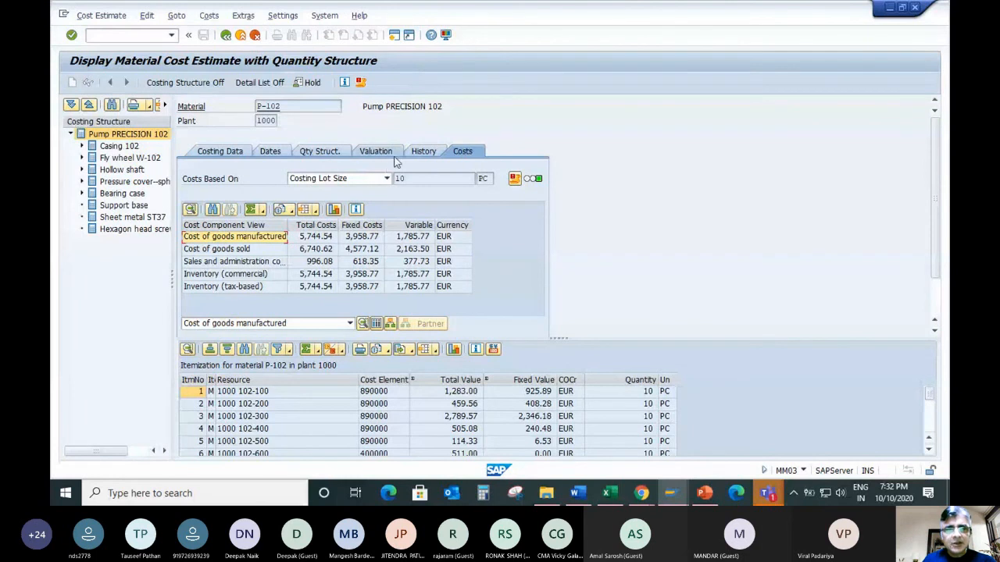
{"action": "left_click_drag", "start_coordinate": [302, 107], "coordinate": [239, 107]}
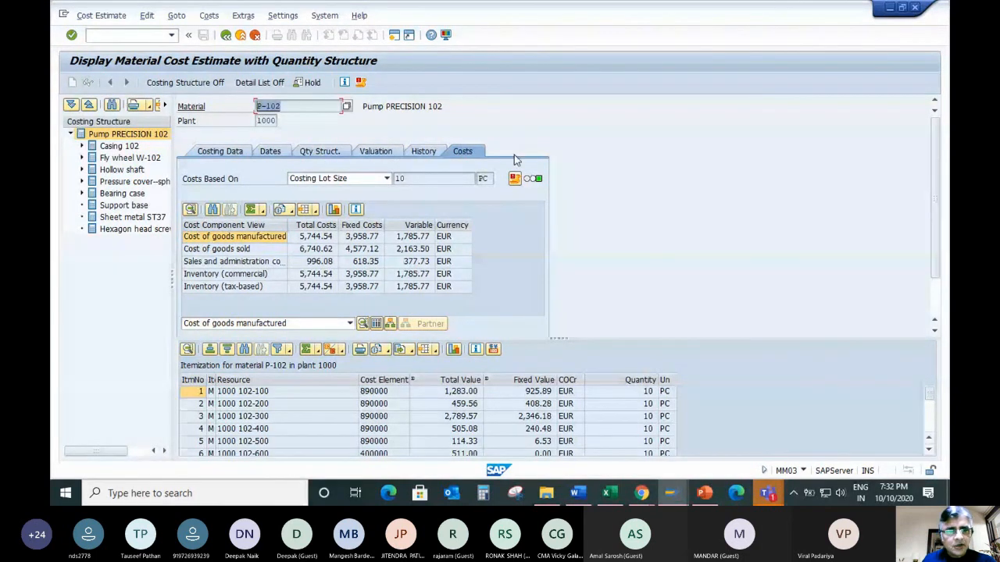
{"action": "left_click_drag", "start_coordinate": [173, 275], "coordinate": [233, 274]}
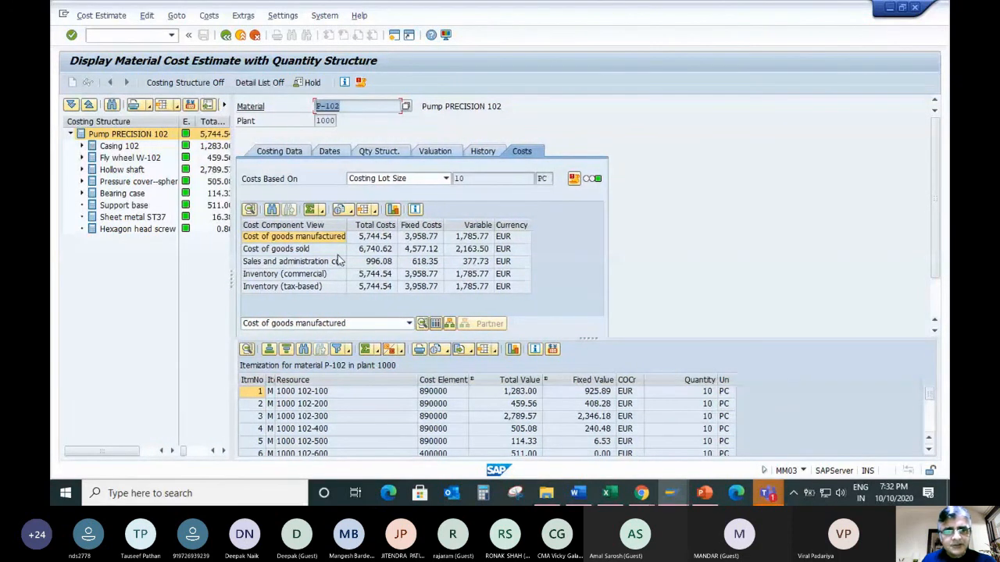
{"action": "left_click", "coordinate": [344, 108]}
{"action": "left_click", "coordinate": [334, 120]}
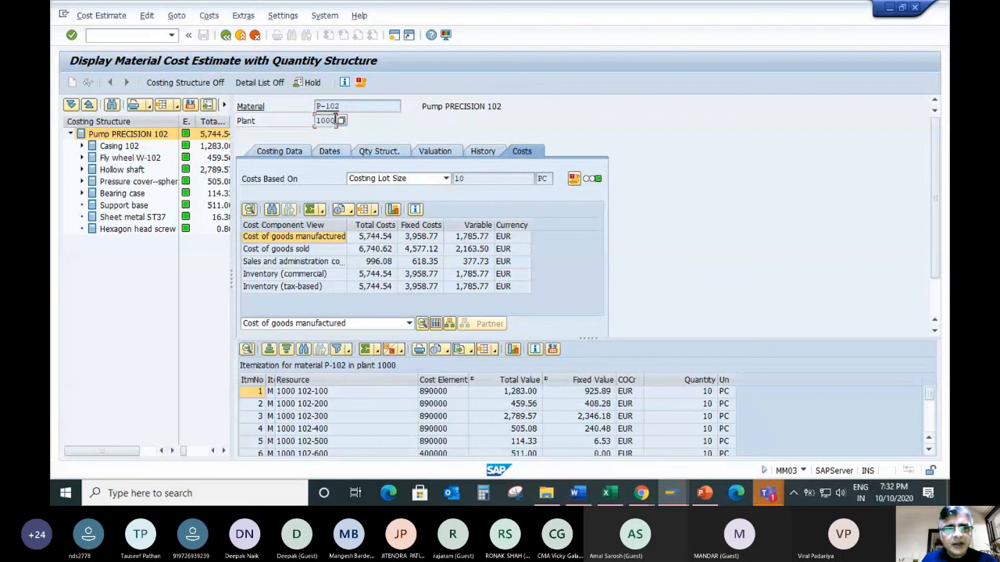
Show the cost estimate's costing data and examine its costing variant, costing version and costing lot size
{"action": "key", "text": "Return"}
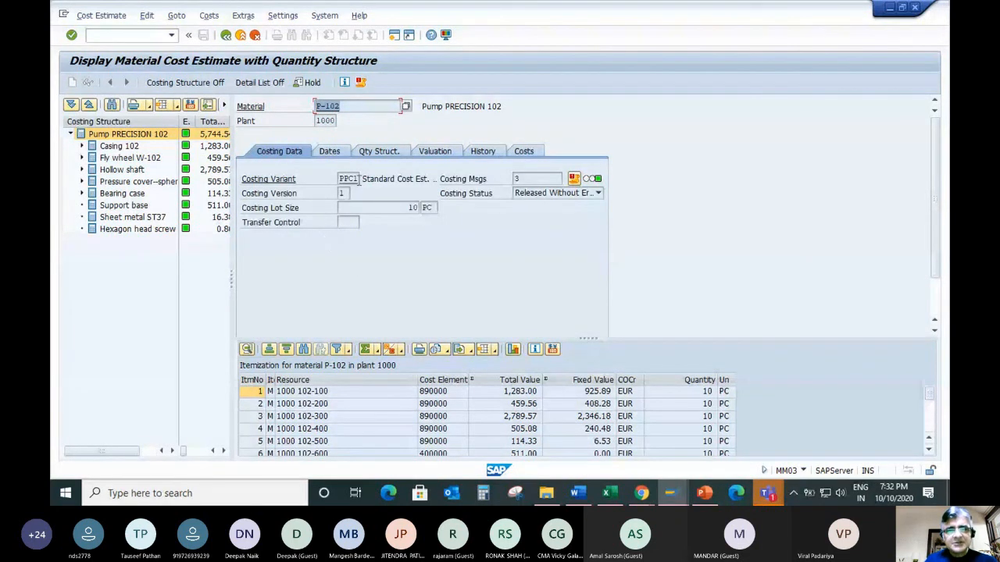
{"action": "left_click", "coordinate": [346, 179]}
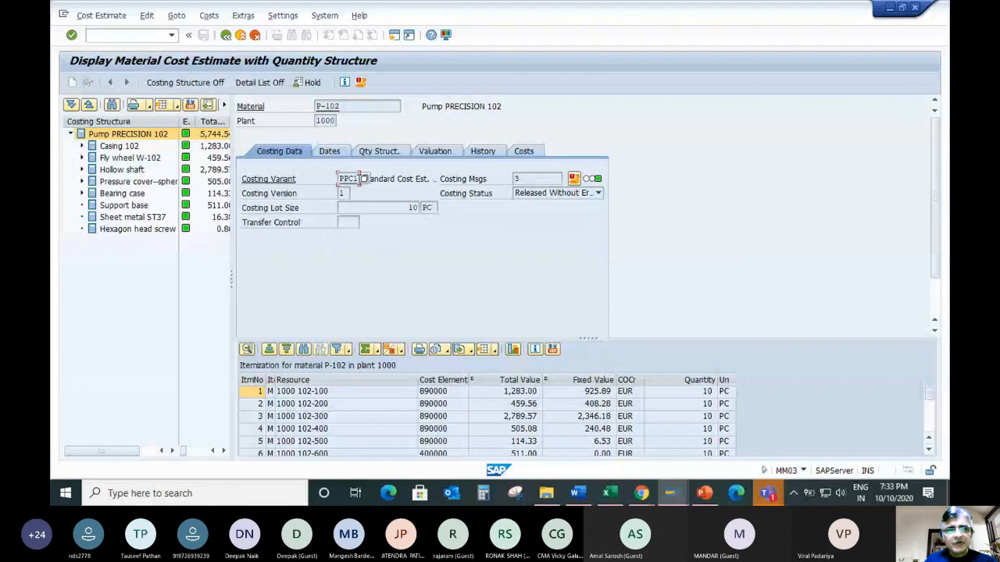
{"action": "left_click", "coordinate": [342, 194]}
{"action": "double_click", "coordinate": [414, 207]}
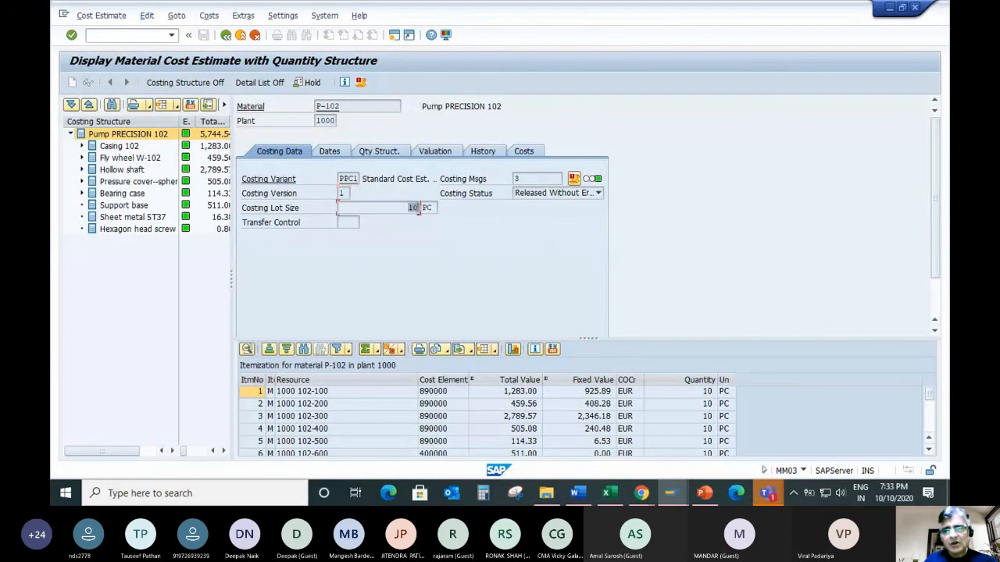
{"action": "left_click", "coordinate": [413, 209]}
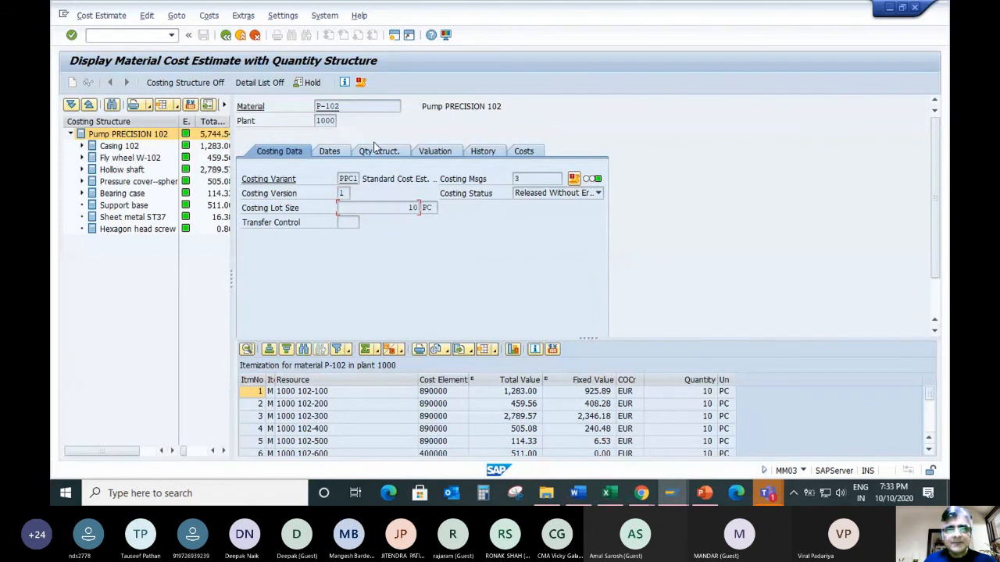
Show the cost estimate's dates and examine its valuation date
{"action": "left_click", "coordinate": [328, 150]}
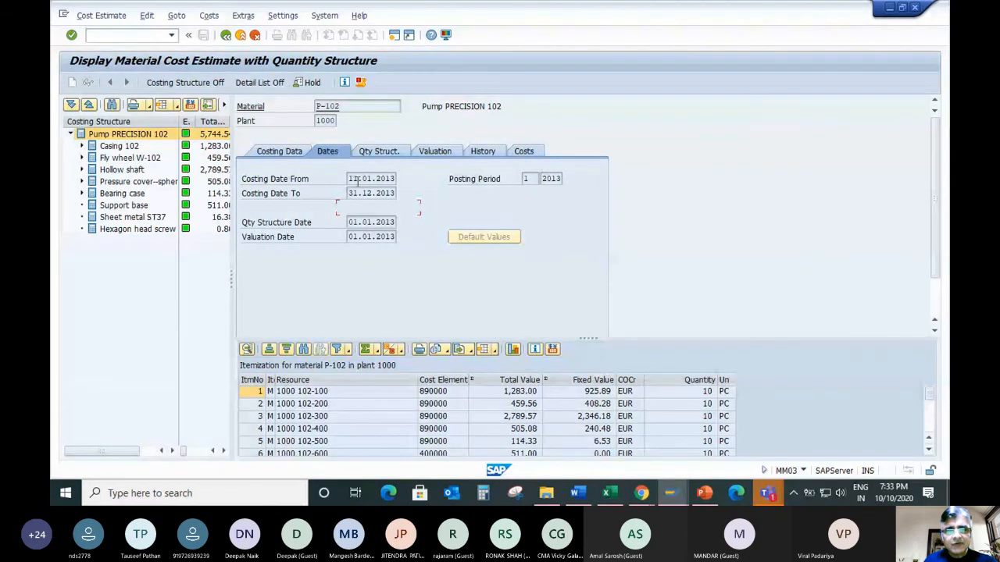
{"action": "left_click", "coordinate": [346, 238]}
{"action": "mouse_move", "coordinate": [346, 237]}
{"action": "left_mouse_down"}
{"action": "mouse_move", "coordinate": [395, 236]}
{"action": "mouse_move", "coordinate": [345, 240]}
{"action": "left_mouse_up"}
{"action": "left_click", "coordinate": [368, 238]}
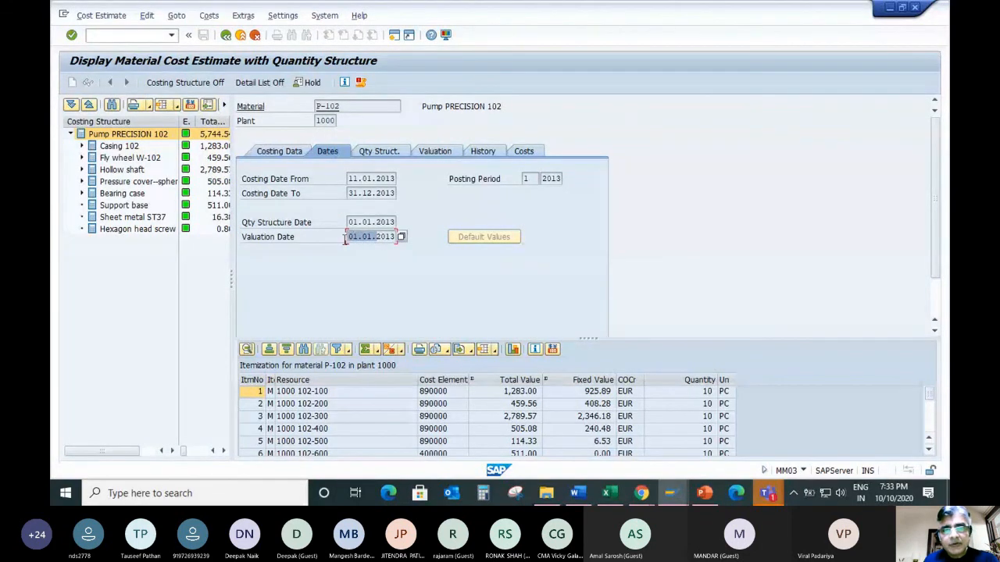
{"action": "left_click", "coordinate": [375, 238]}
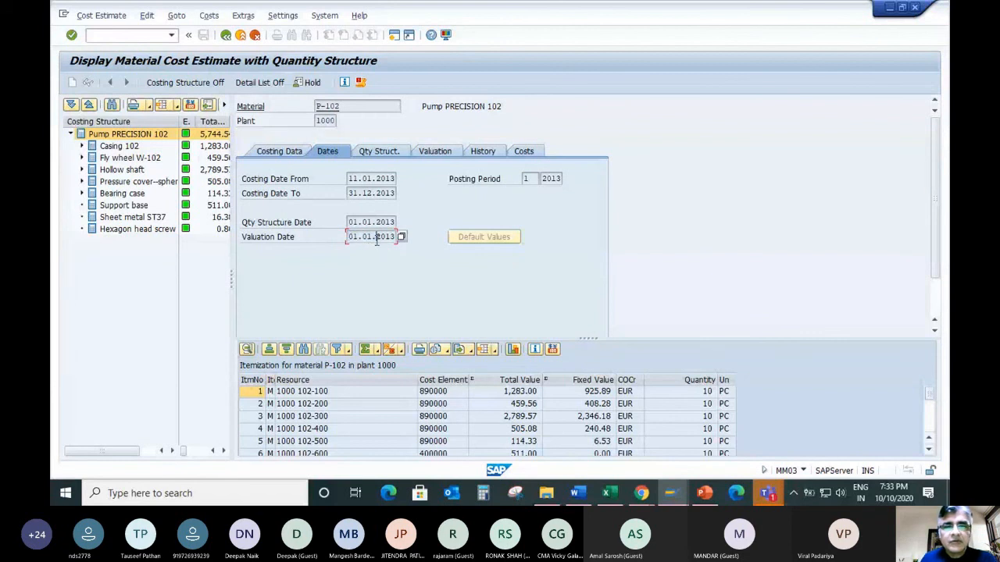
Show the BOM and routing data, followed by the valuation data, and examine the costing sheet and overhead key
{"action": "left_click", "coordinate": [382, 153]}
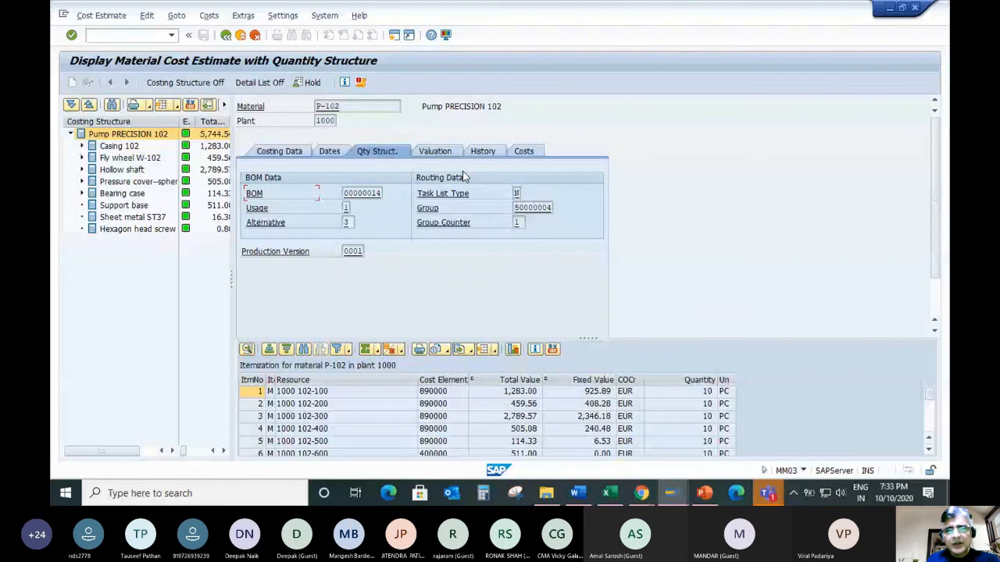
{"action": "left_click", "coordinate": [434, 155]}
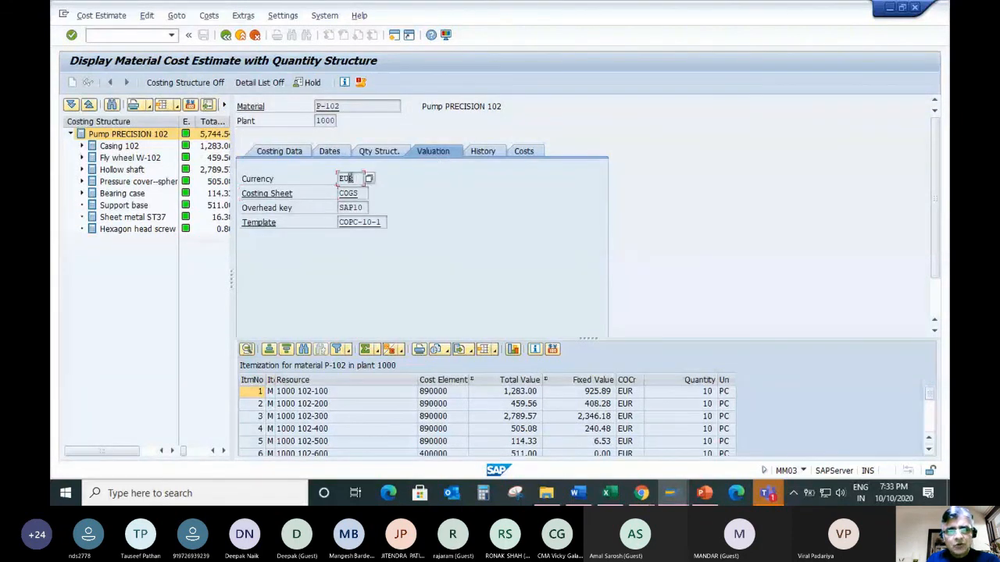
{"action": "double_click", "coordinate": [363, 195]}
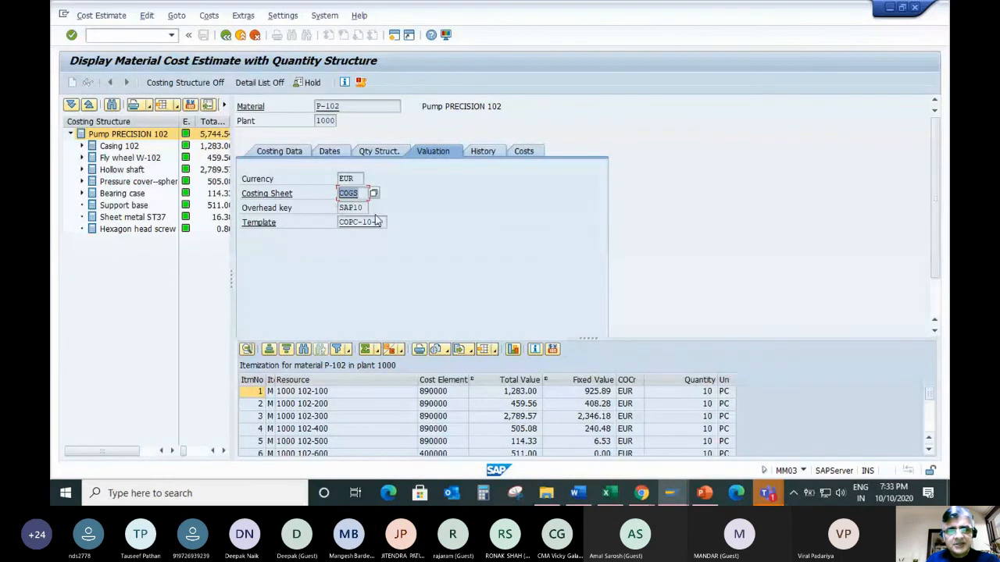
{"action": "double_click", "coordinate": [363, 208]}
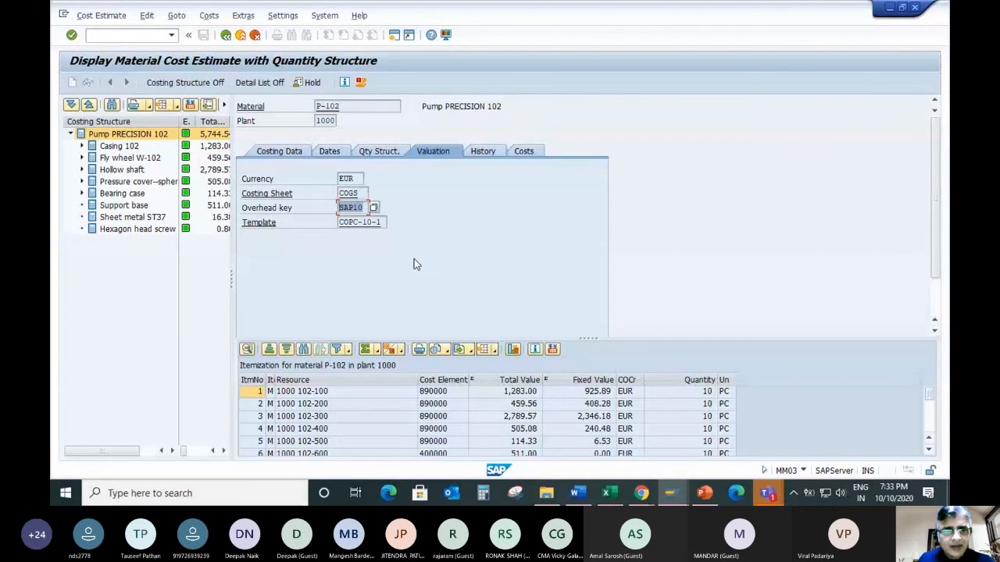
Show the costing history and the costs by component view, examining cost of goods manufactured and sales and administration costs
{"action": "left_click", "coordinate": [491, 154]}
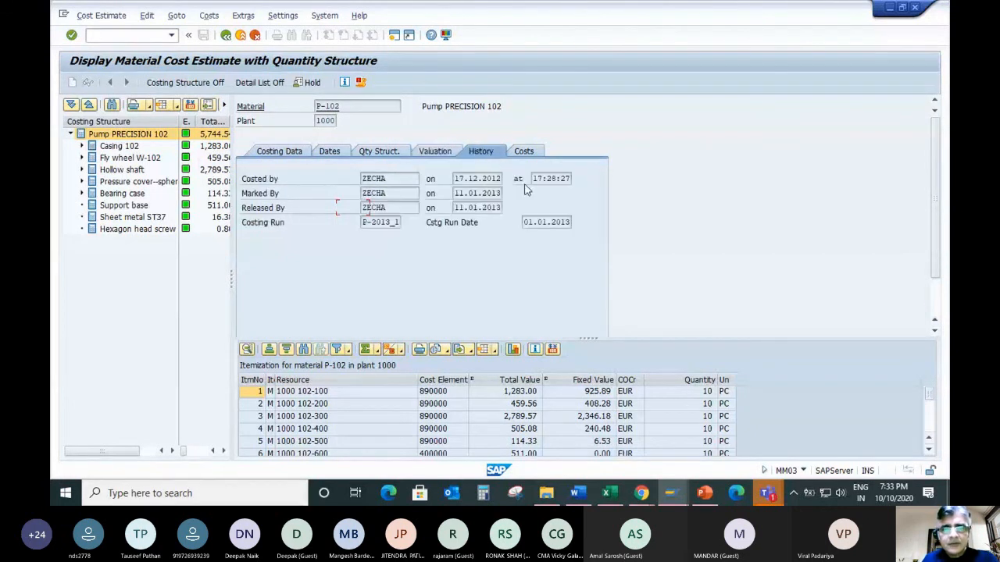
{"action": "left_click", "coordinate": [523, 152]}
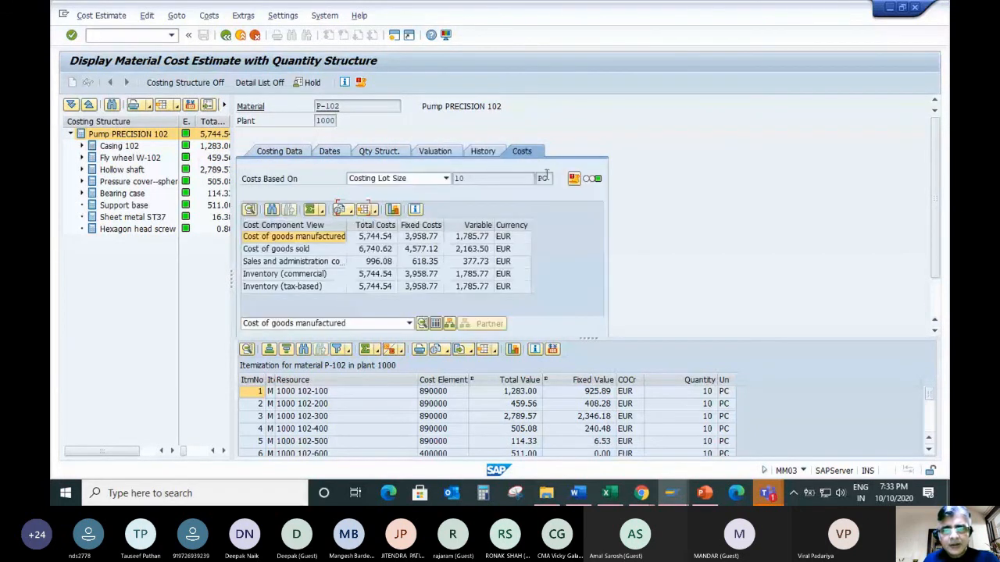
{"action": "left_click", "coordinate": [389, 242]}
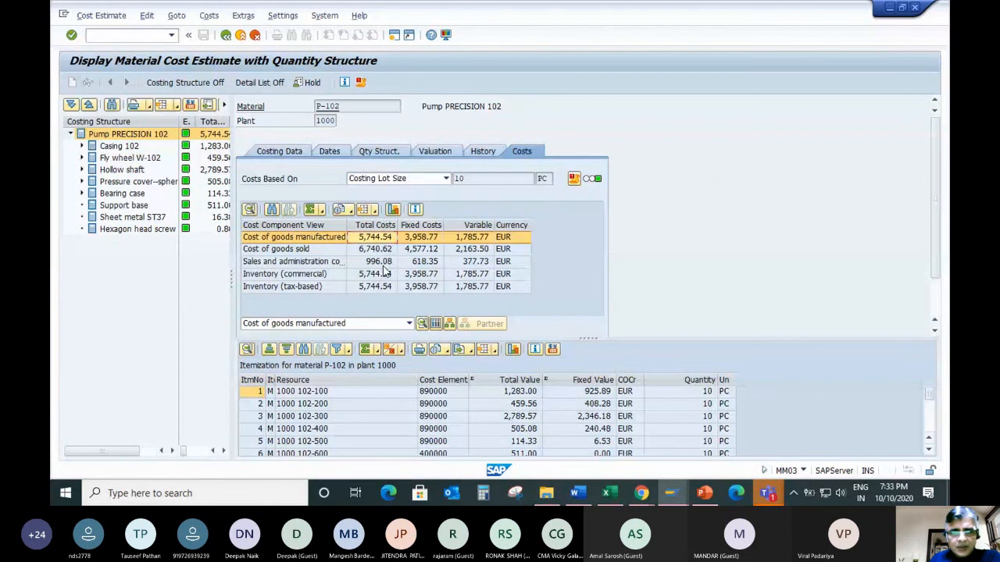
{"action": "left_click", "coordinate": [384, 263]}
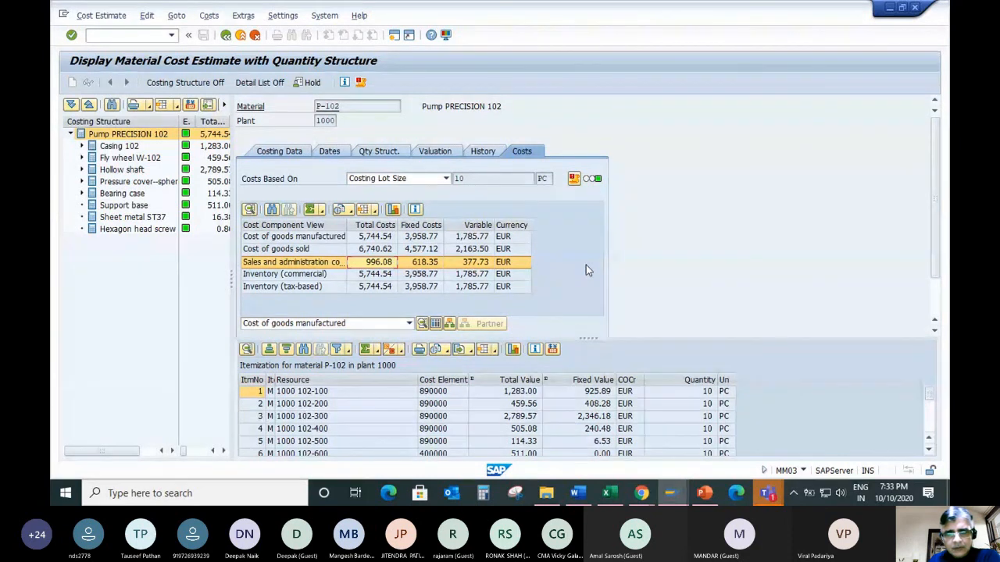
Return to the costing data, enlarge the itemization until its total row shows, and widen its item category column
{"action": "left_click", "coordinate": [269, 151]}
{"action": "left_click_drag", "start_coordinate": [583, 340], "coordinate": [588, 255]}
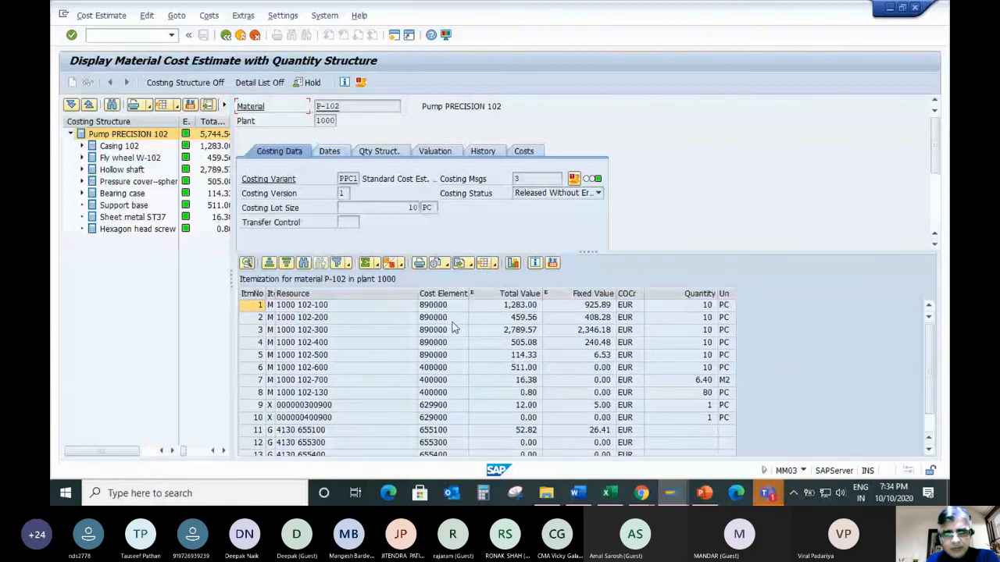
{"action": "left_click_drag", "start_coordinate": [589, 251], "coordinate": [589, 209]}
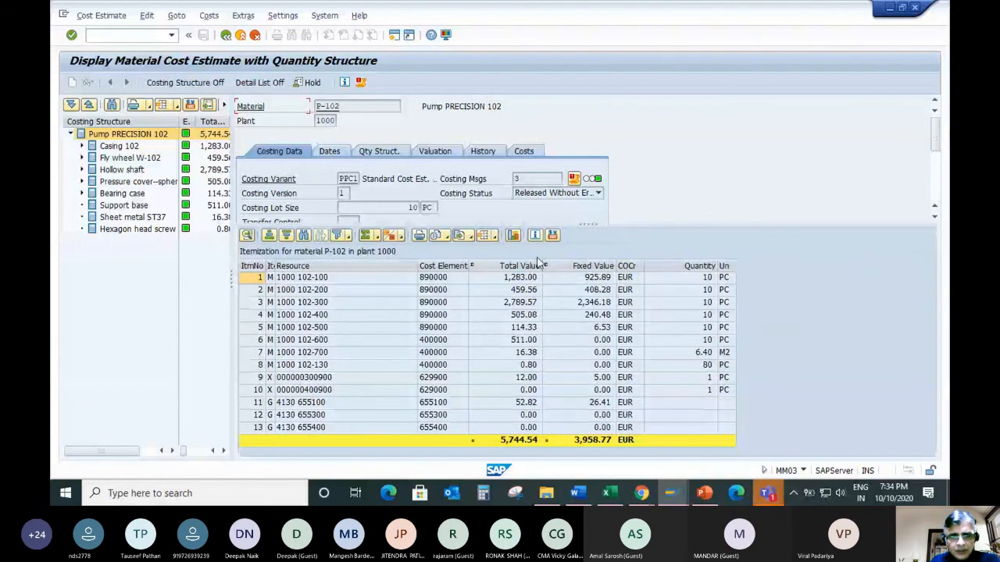
{"action": "left_click_drag", "start_coordinate": [274, 263], "coordinate": [284, 265]}
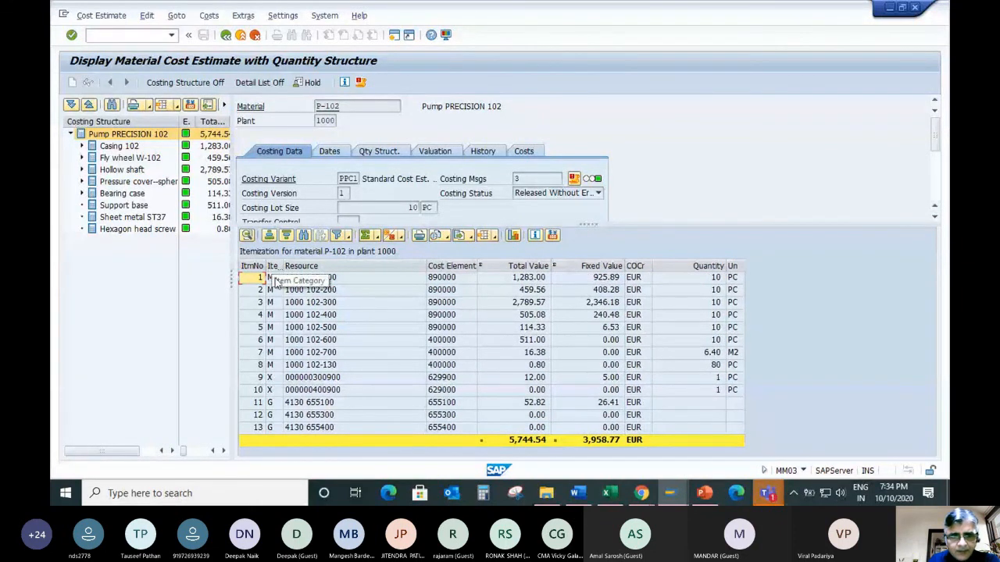
Examine the material items with category M in the itemization, from resource 102-100 to 102-130
{"action": "left_click", "coordinate": [273, 278]}
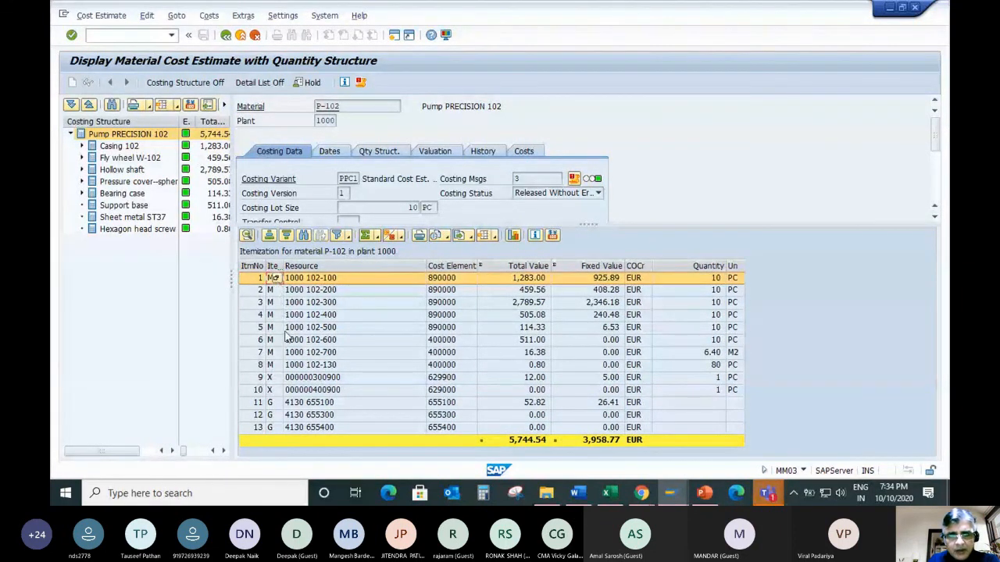
{"action": "left_click", "coordinate": [274, 367]}
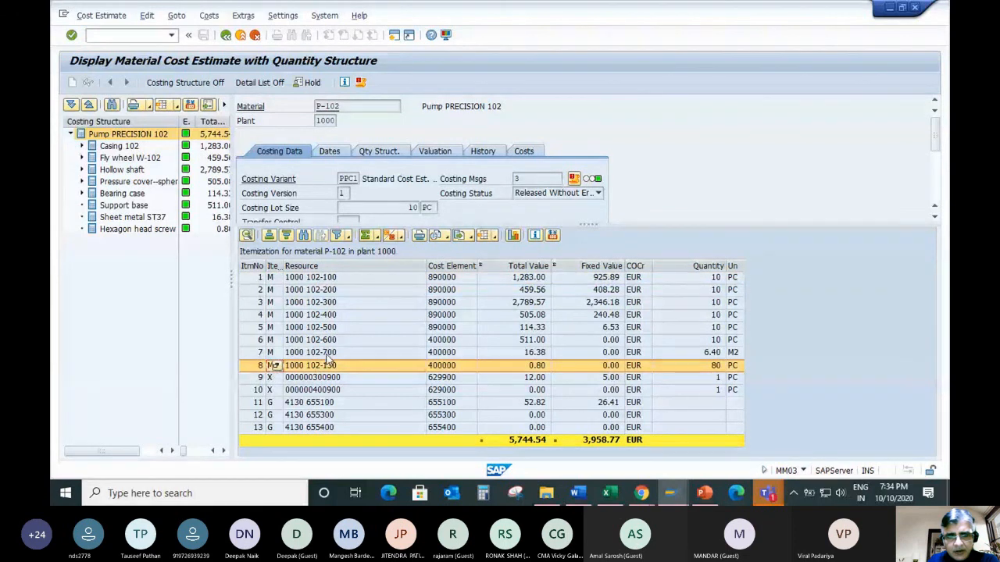
{"action": "left_click", "coordinate": [334, 315]}
{"action": "left_click", "coordinate": [338, 288]}
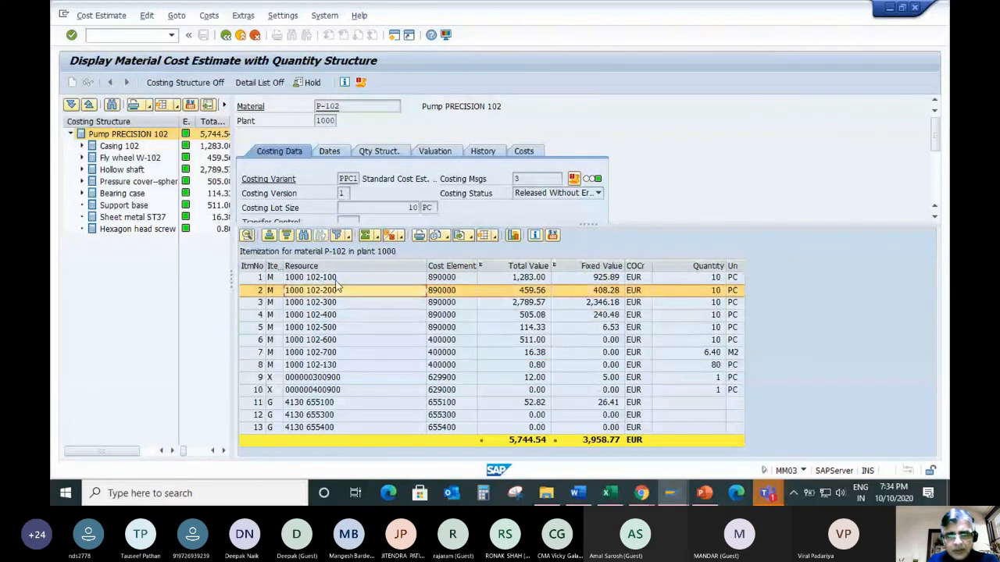
Examine the itemization's material rows 102-100 and 102-700 against the costed material P-102
{"action": "left_click", "coordinate": [338, 281]}
{"action": "left_click", "coordinate": [342, 353]}
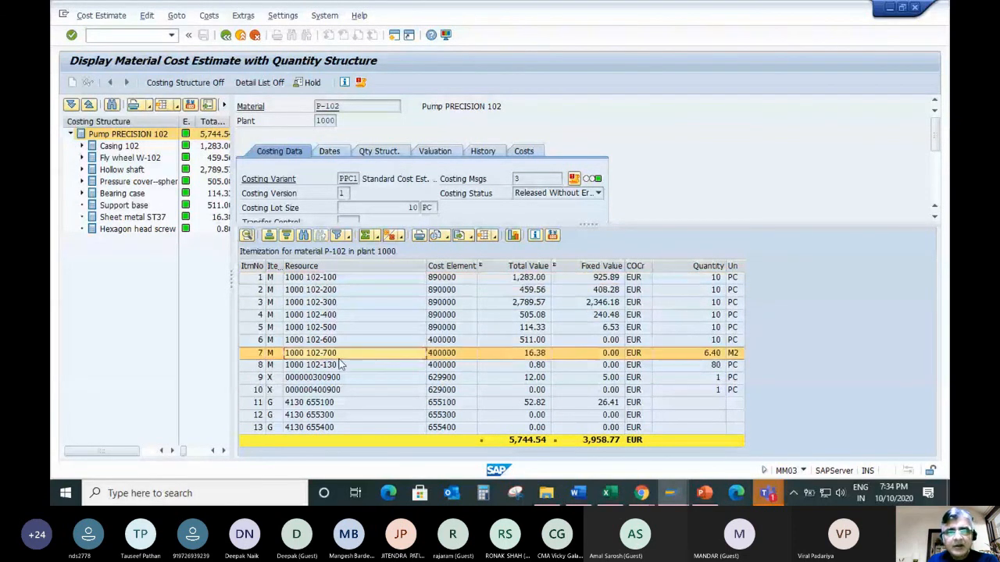
{"action": "double_click", "coordinate": [326, 106]}
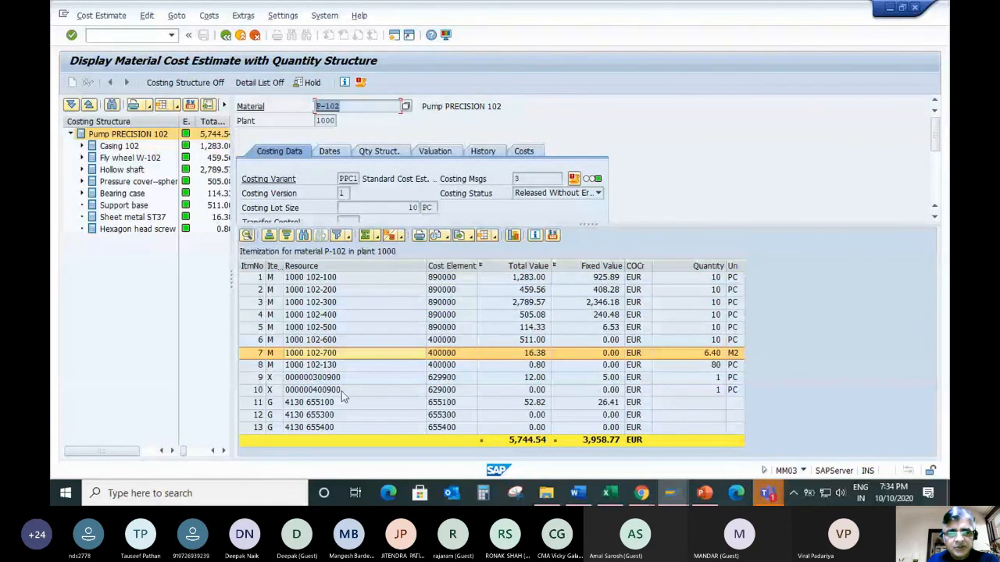
Look up the meanings of item categories X and G for the itemization rows below the materials
{"action": "left_click", "coordinate": [274, 378]}
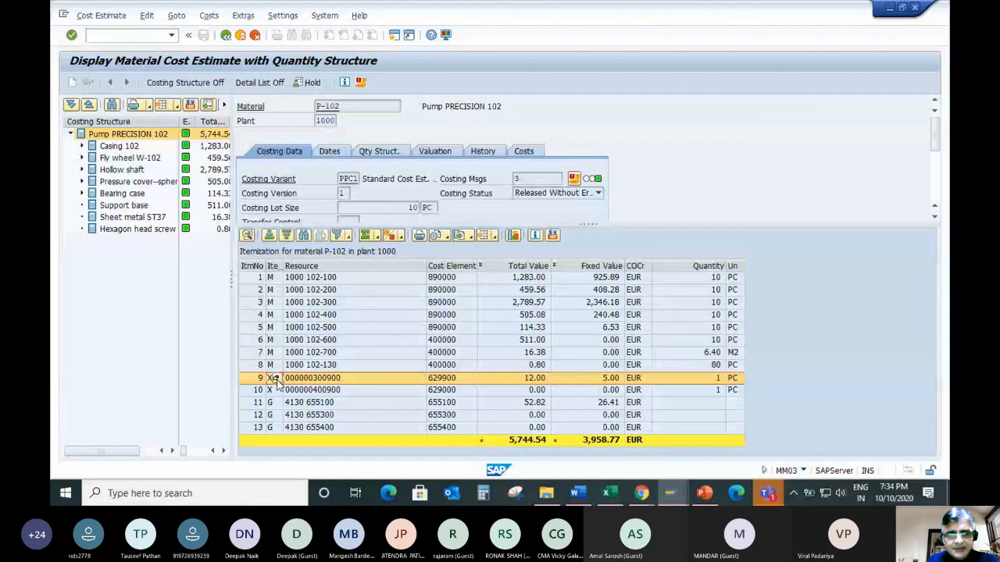
{"action": "left_click", "coordinate": [275, 378]}
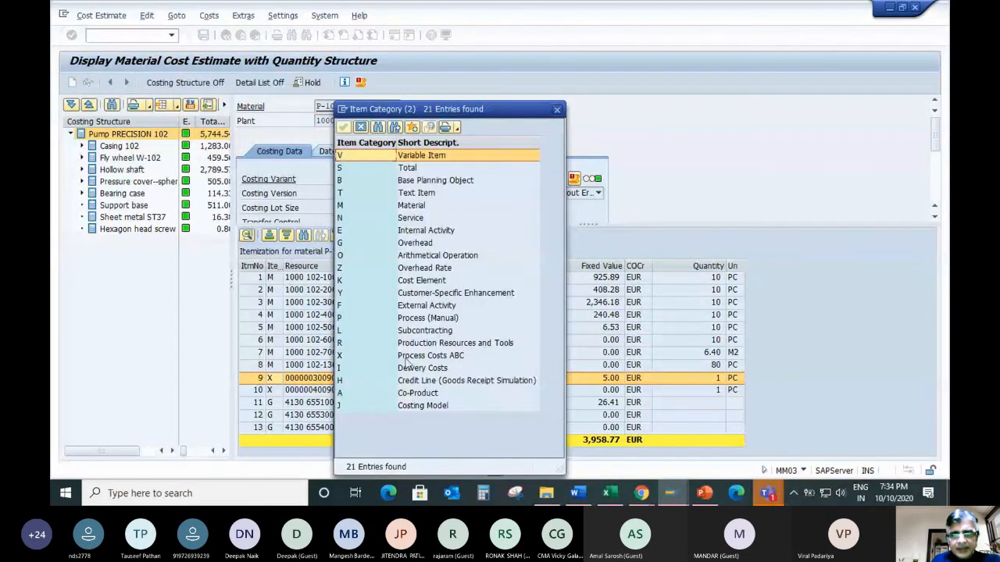
{"action": "left_click", "coordinate": [356, 357]}
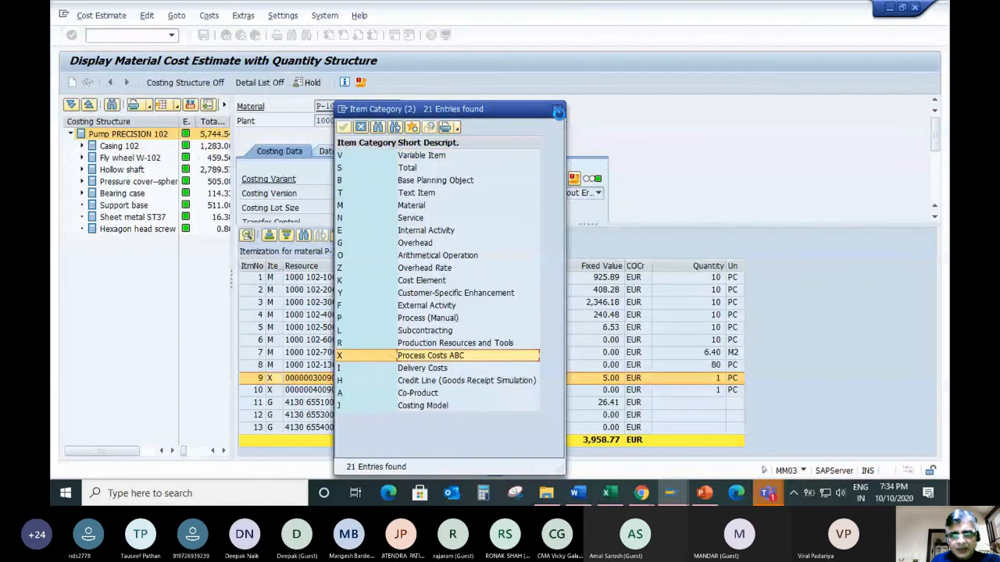
{"action": "left_click", "coordinate": [557, 110]}
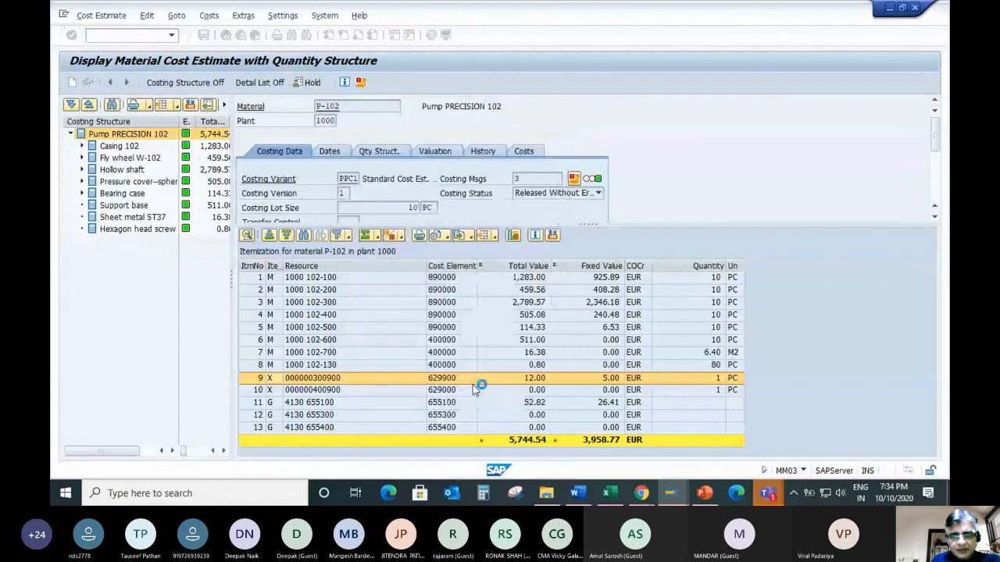
{"action": "left_click", "coordinate": [290, 404]}
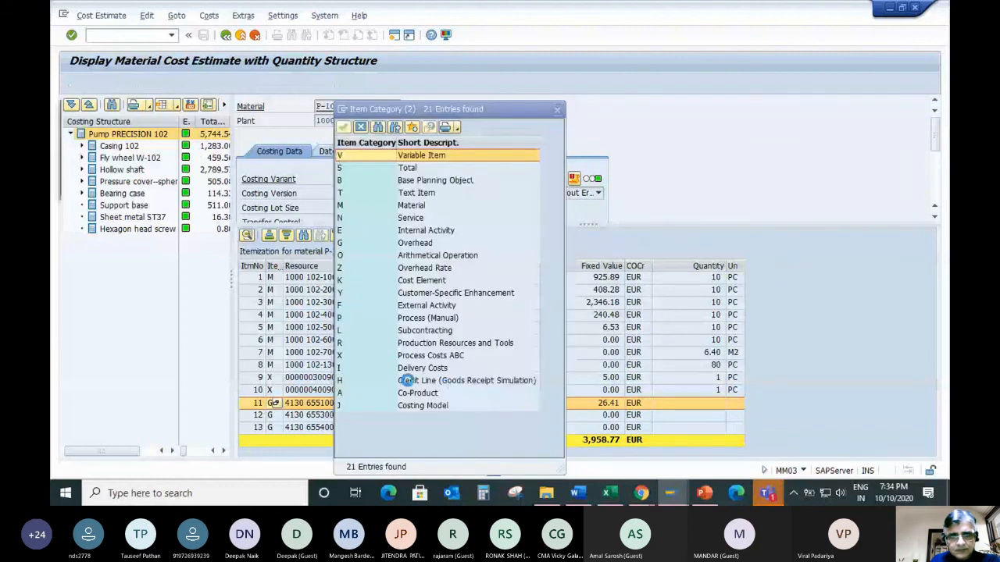
{"action": "left_click", "coordinate": [361, 244]}
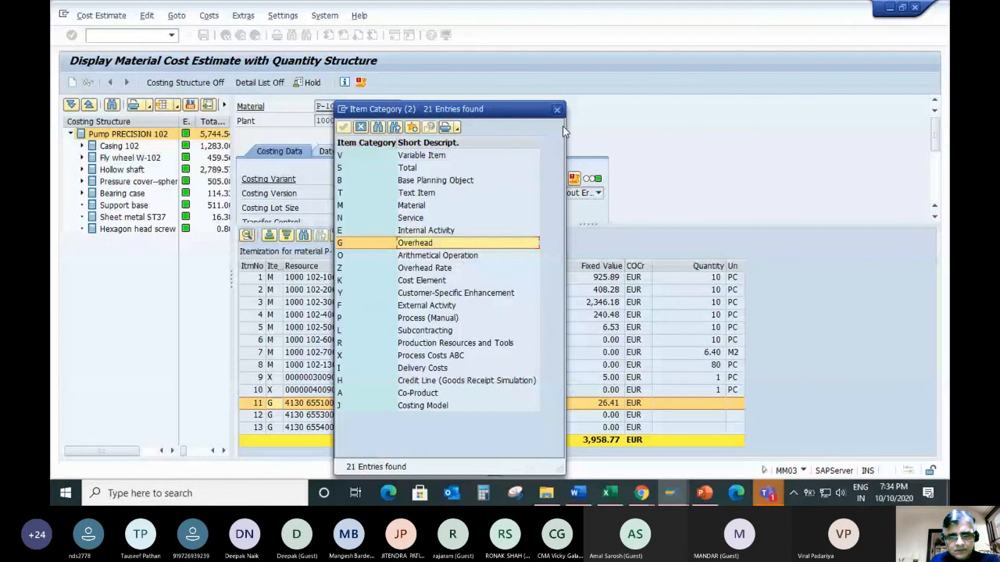
{"action": "left_click", "coordinate": [558, 109]}
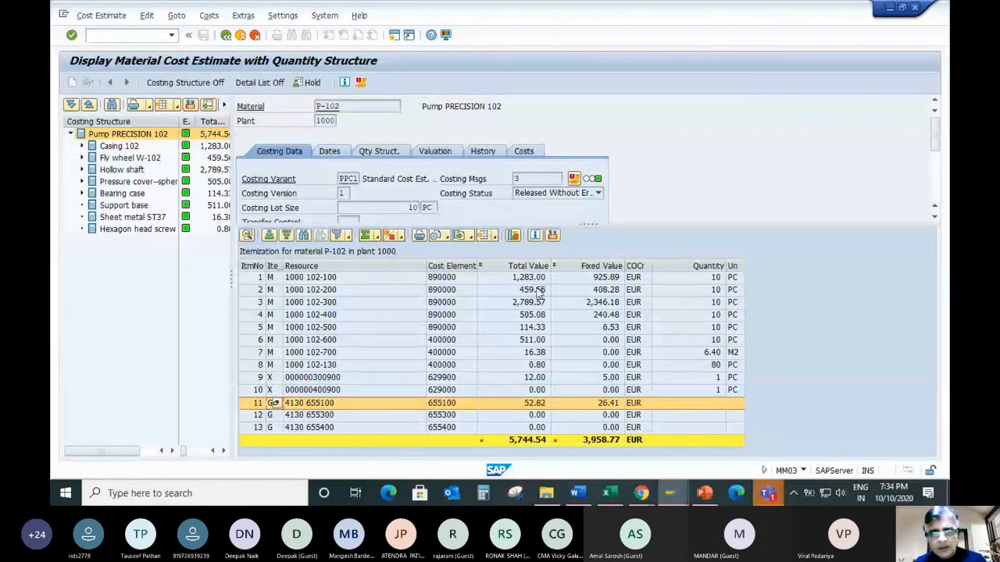
Examine the total value and quantity of resource 102-100 against the estimate's costing lot size
{"action": "left_click", "coordinate": [538, 278]}
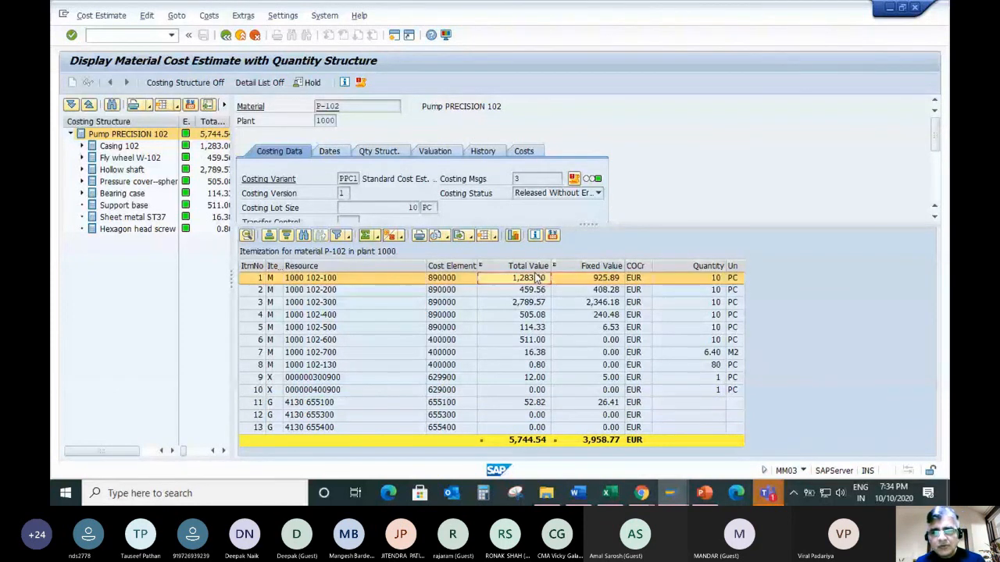
{"action": "left_click", "coordinate": [704, 283]}
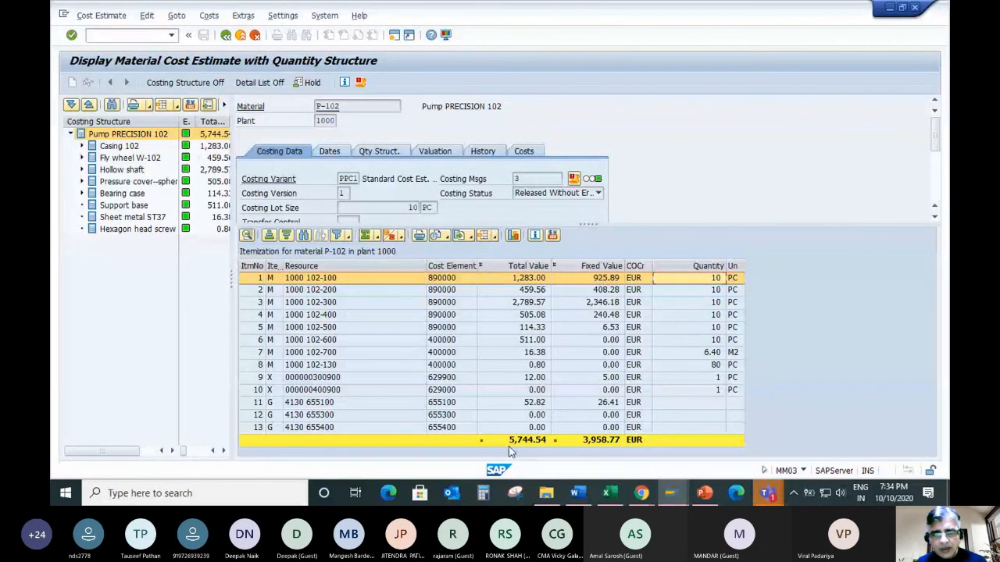
{"action": "left_click_drag", "start_coordinate": [407, 209], "coordinate": [417, 209]}
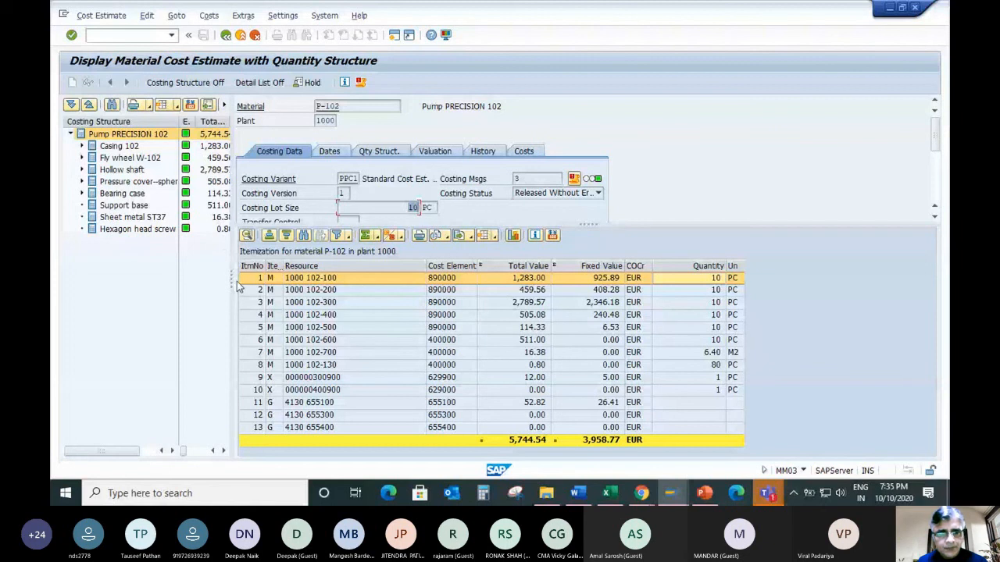
Widen the costing structure to show its complete total values and compare its components with the material rows of the itemization
{"action": "left_click_drag", "start_coordinate": [238, 287], "coordinate": [253, 286]}
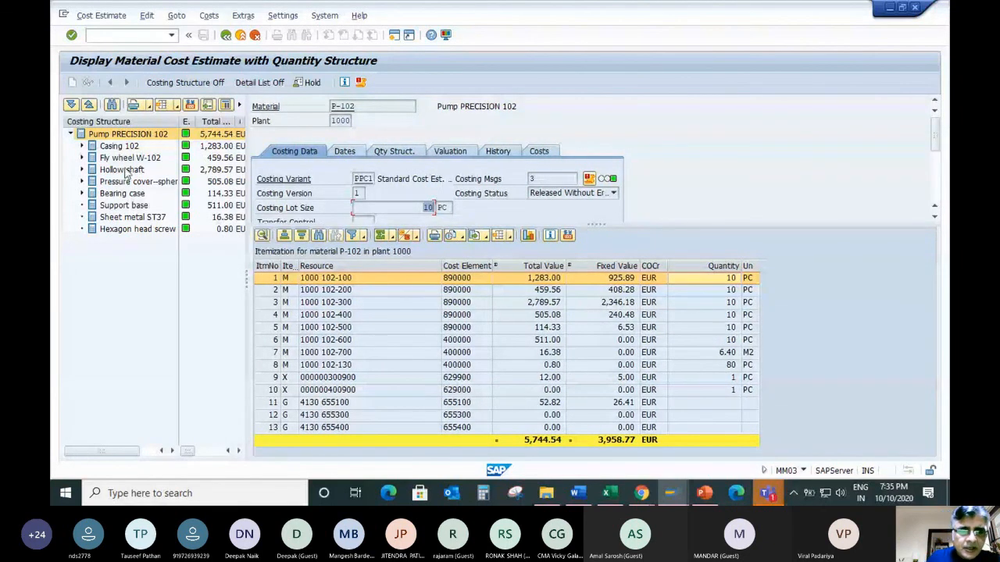
{"action": "left_click", "coordinate": [354, 291]}
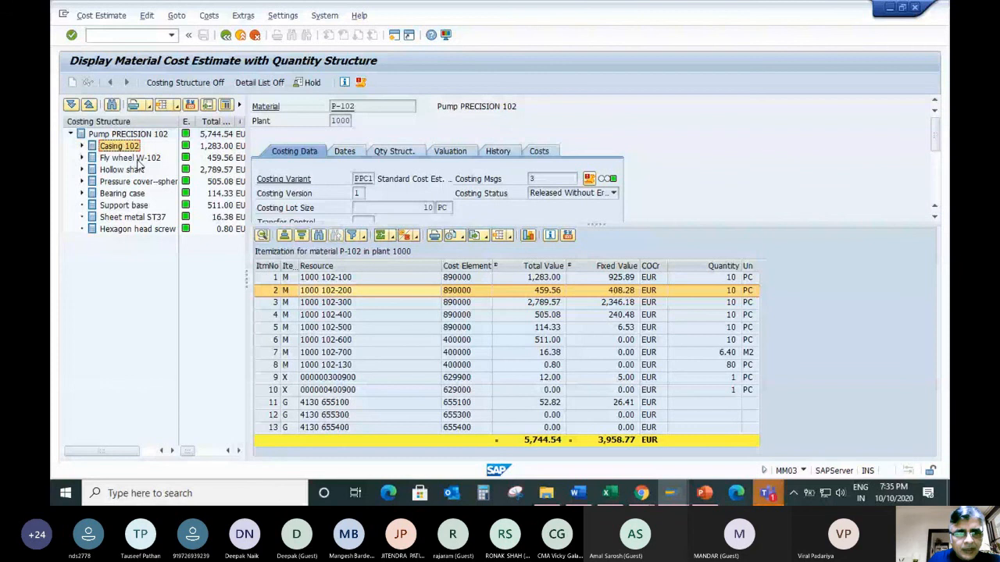
{"action": "key", "text": "Down"}
{"action": "key", "text": "Down"}
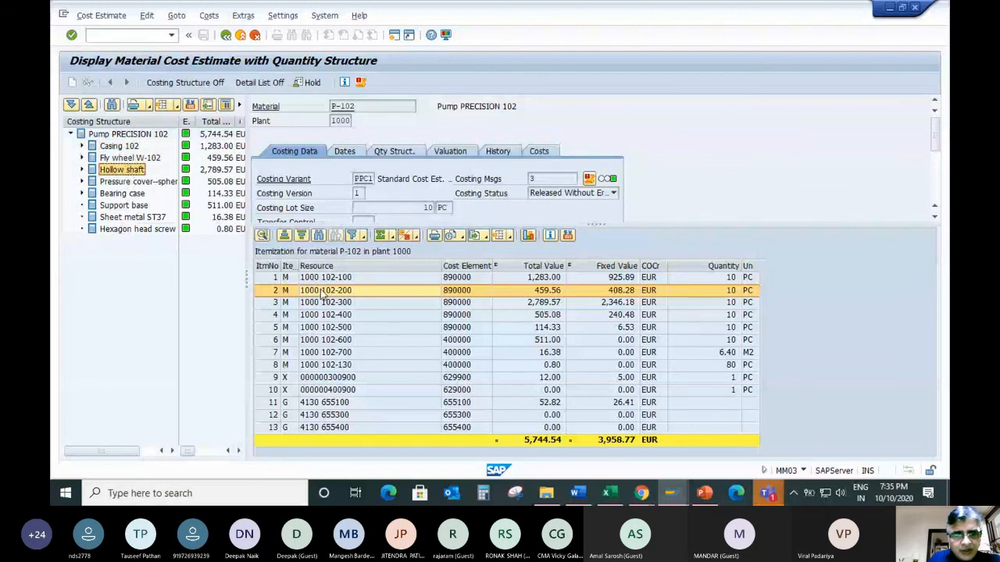
{"action": "left_click", "coordinate": [328, 368]}
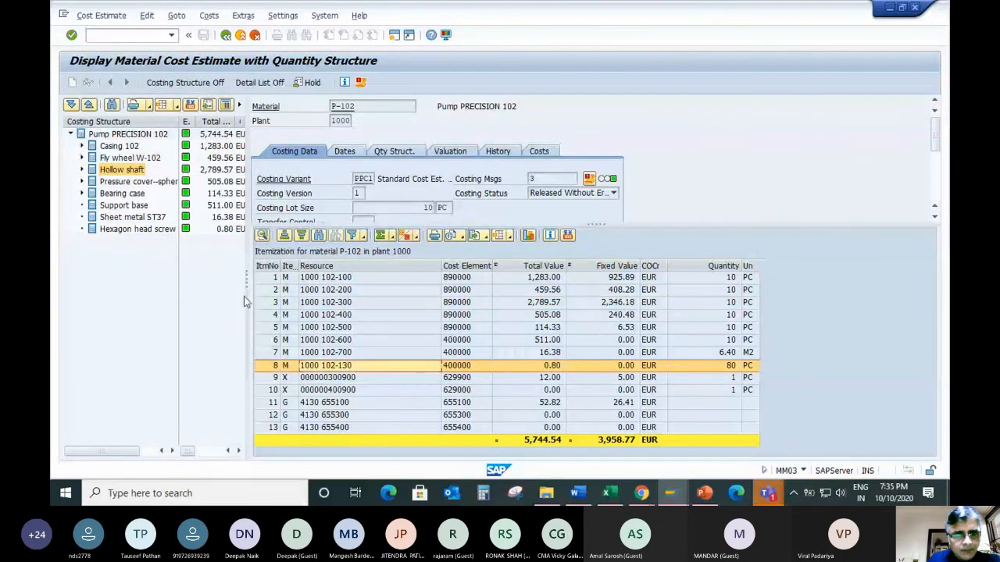
Widen the costing structure until its resource column shows, and examine the resource numbers of the first components
{"action": "left_click_drag", "start_coordinate": [258, 277], "coordinate": [355, 279]}
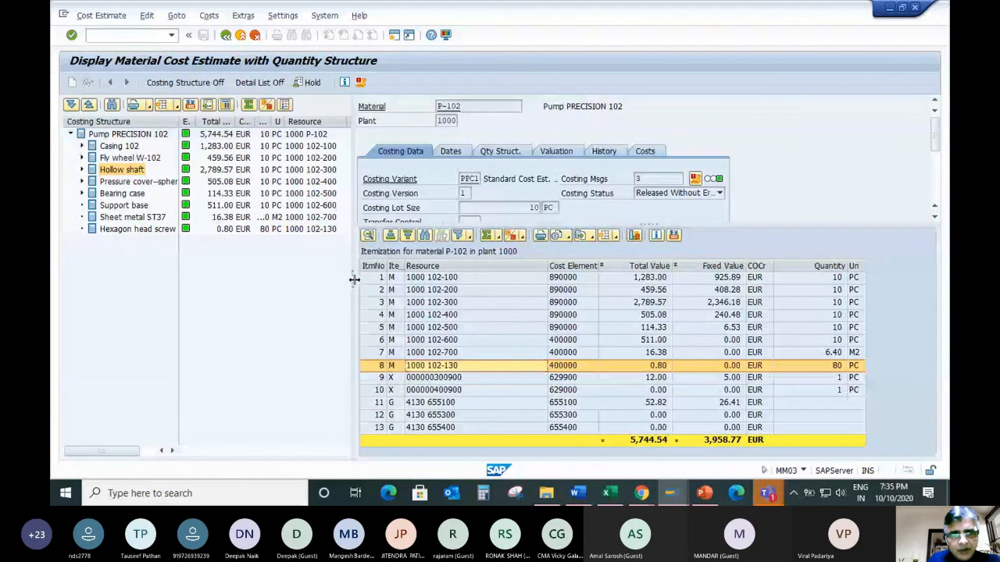
{"action": "left_click", "coordinate": [328, 149]}
{"action": "left_click", "coordinate": [329, 159]}
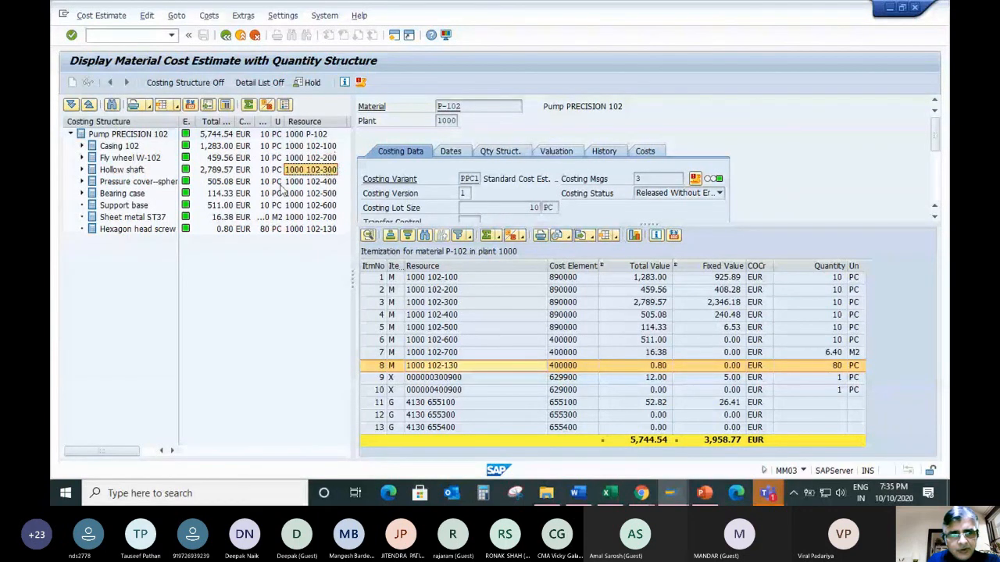
Expand Casing 102 in the costing structure, examine its slug and flat gasket, and collapse it again
{"action": "left_click", "coordinate": [122, 146]}
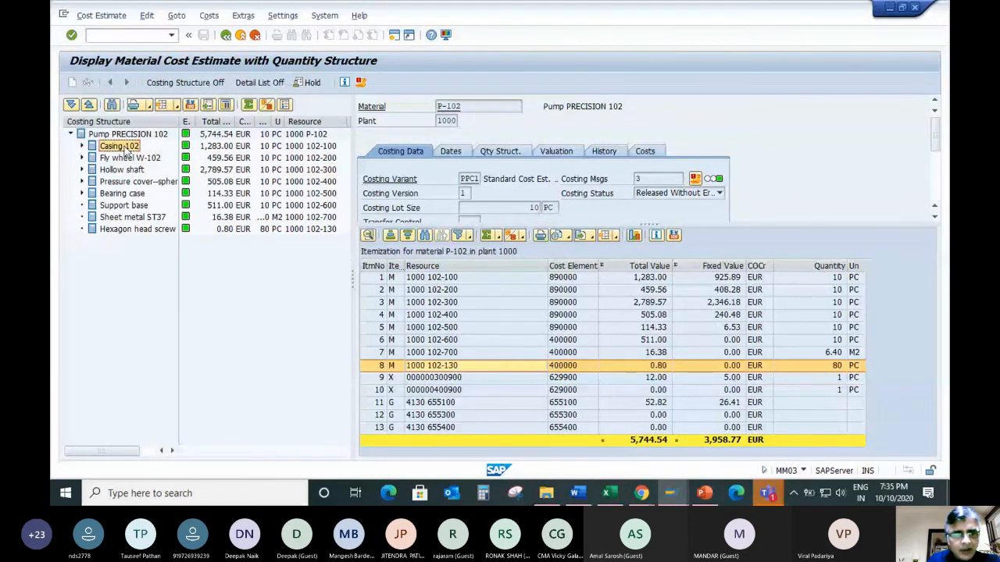
{"action": "left_click", "coordinate": [109, 157]}
{"action": "left_click", "coordinate": [81, 146]}
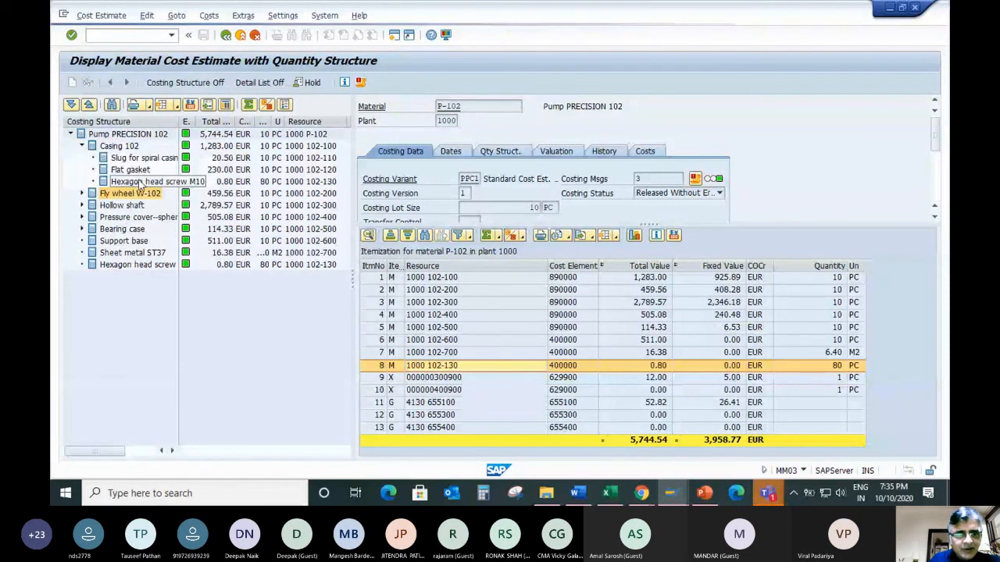
{"action": "left_click", "coordinate": [129, 158]}
{"action": "left_click", "coordinate": [130, 170]}
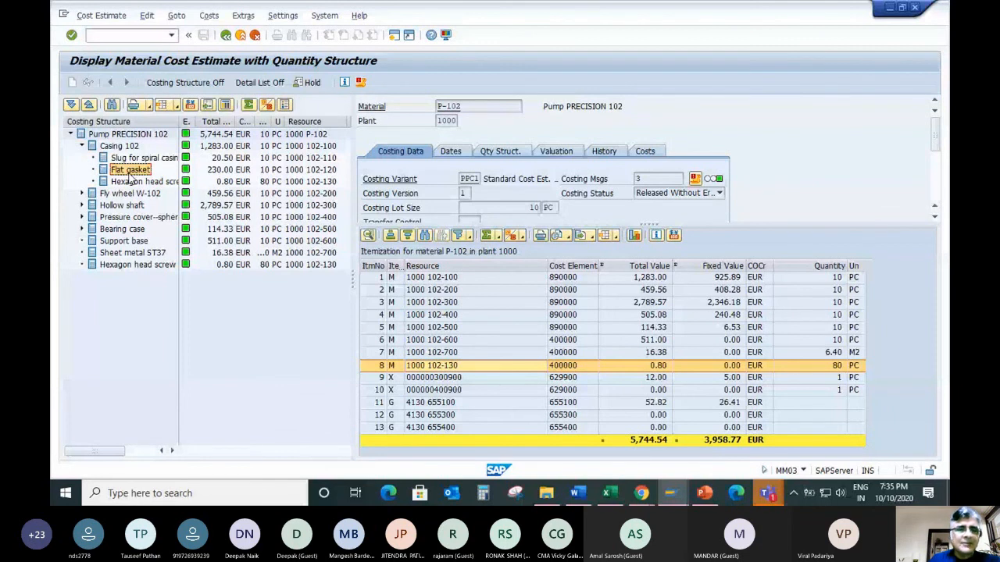
{"action": "left_click", "coordinate": [131, 147]}
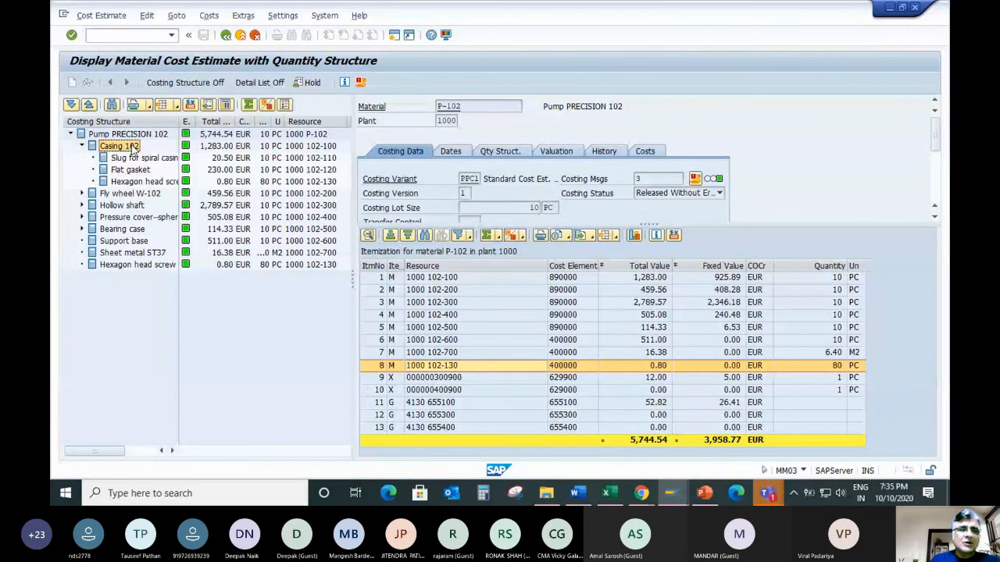
{"action": "left_click", "coordinate": [82, 147]}
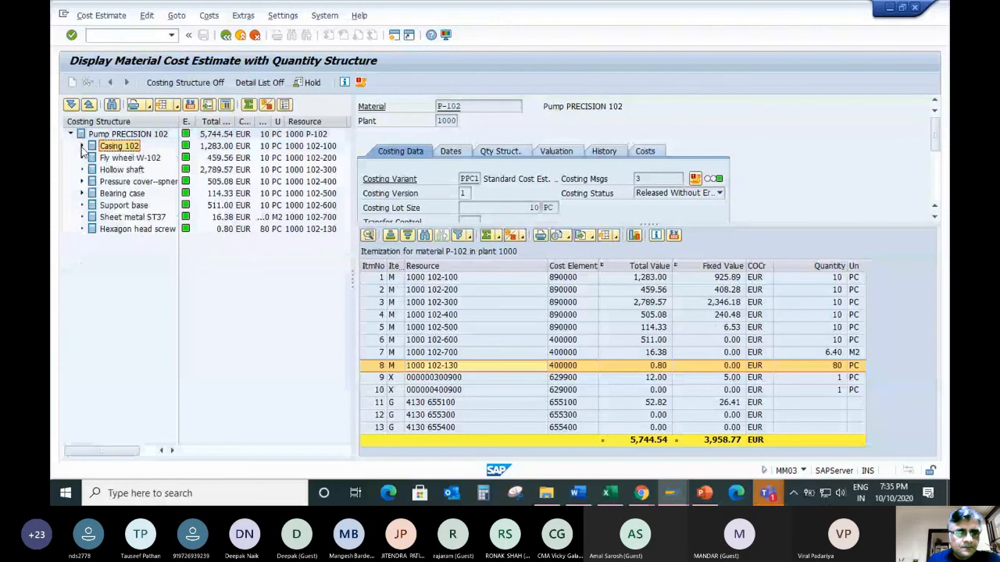
Expand Fly wheel W-102, Casing 102, Hollow shaft, Bearing case and Pressure cover to examine their lower-level components
{"action": "left_click", "coordinate": [81, 158]}
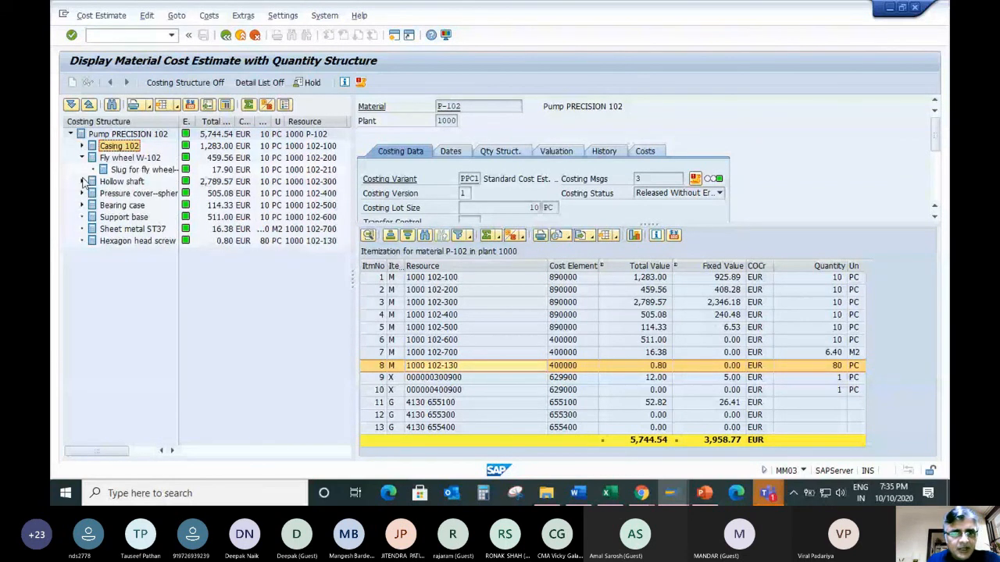
{"action": "left_click", "coordinate": [85, 169]}
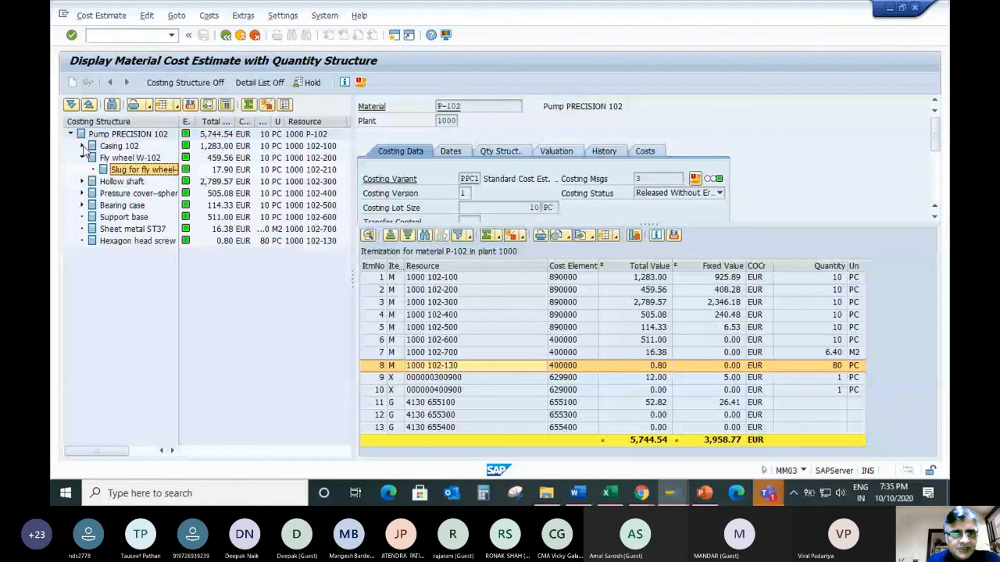
{"action": "left_click", "coordinate": [82, 147]}
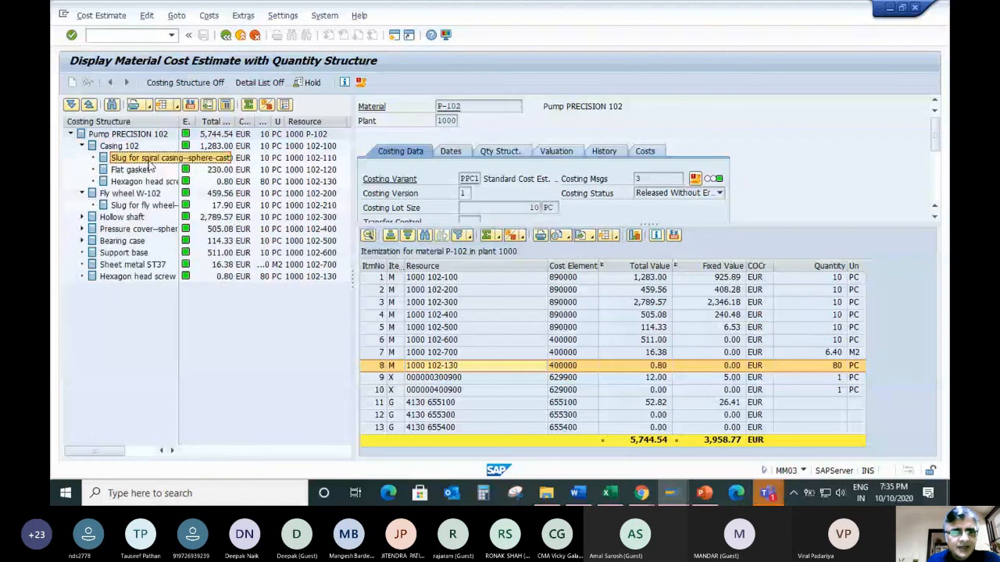
{"action": "left_click", "coordinate": [138, 182]}
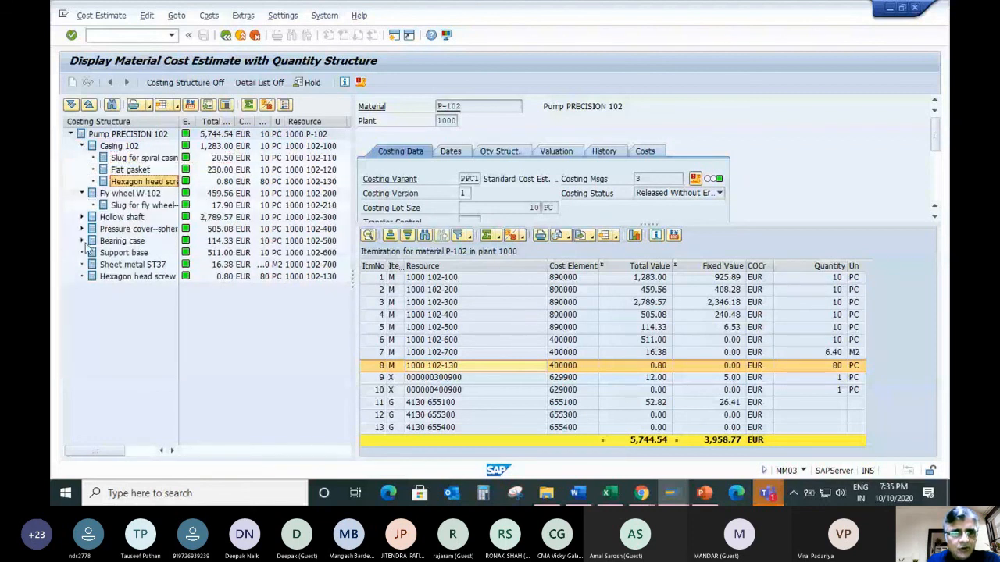
{"action": "left_click", "coordinate": [82, 217]}
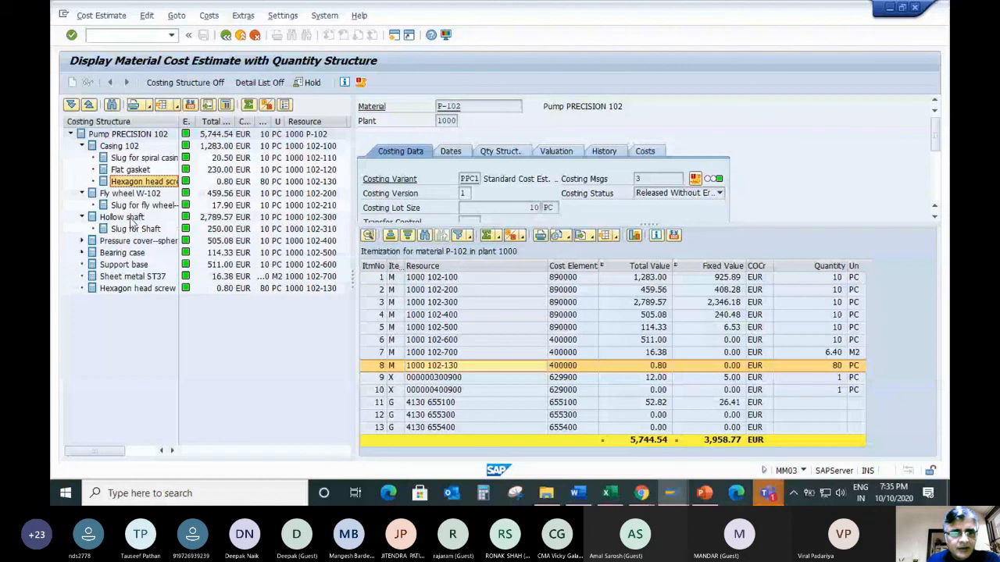
{"action": "left_click", "coordinate": [133, 228]}
{"action": "left_click", "coordinate": [82, 252]}
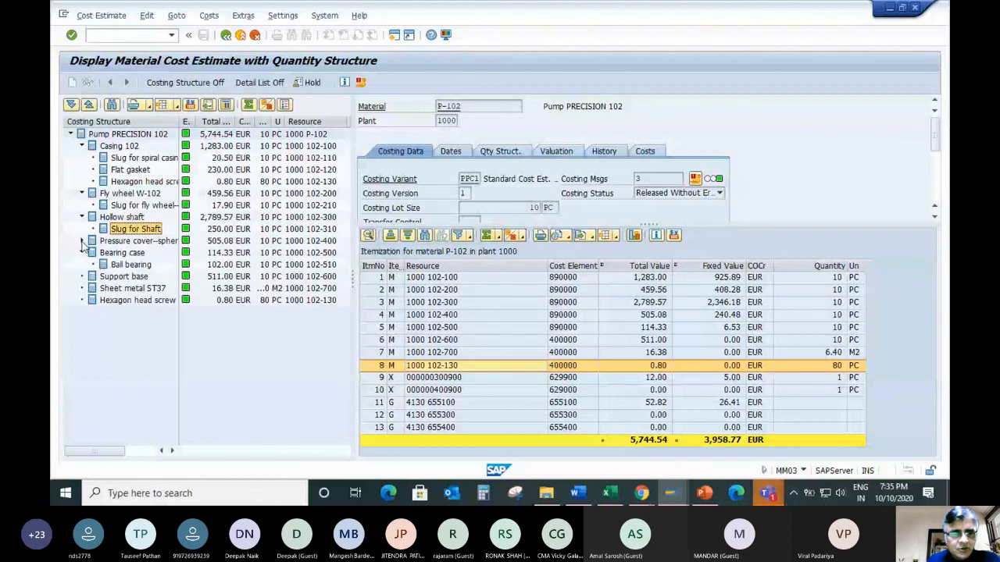
{"action": "left_click", "coordinate": [82, 241]}
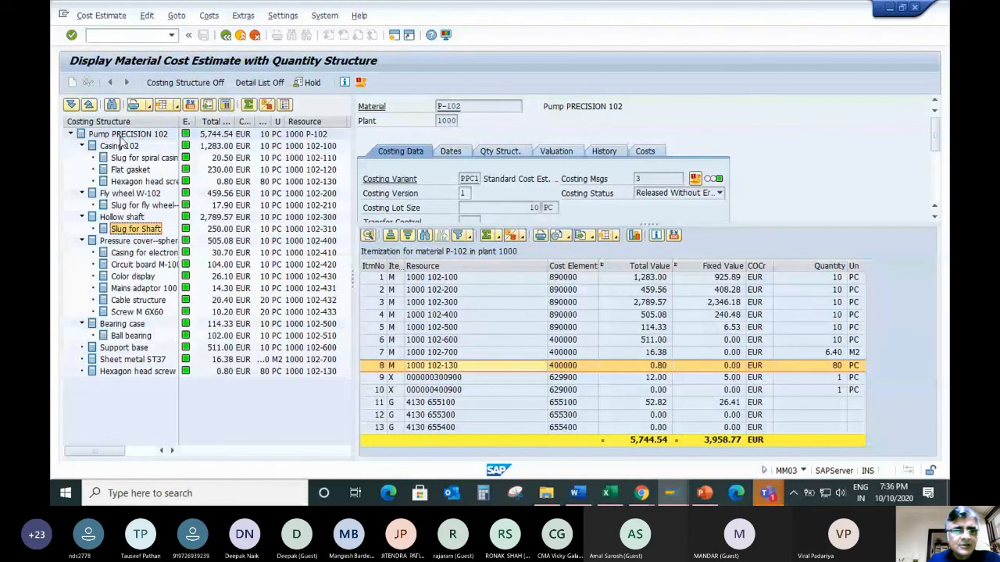
Collapse Casing 102, Fly wheel W-102, Hollow shaft and Pressure cover in the costing structure
{"action": "left_click", "coordinate": [82, 146]}
{"action": "left_click", "coordinate": [82, 158]}
{"action": "left_click", "coordinate": [81, 169]}
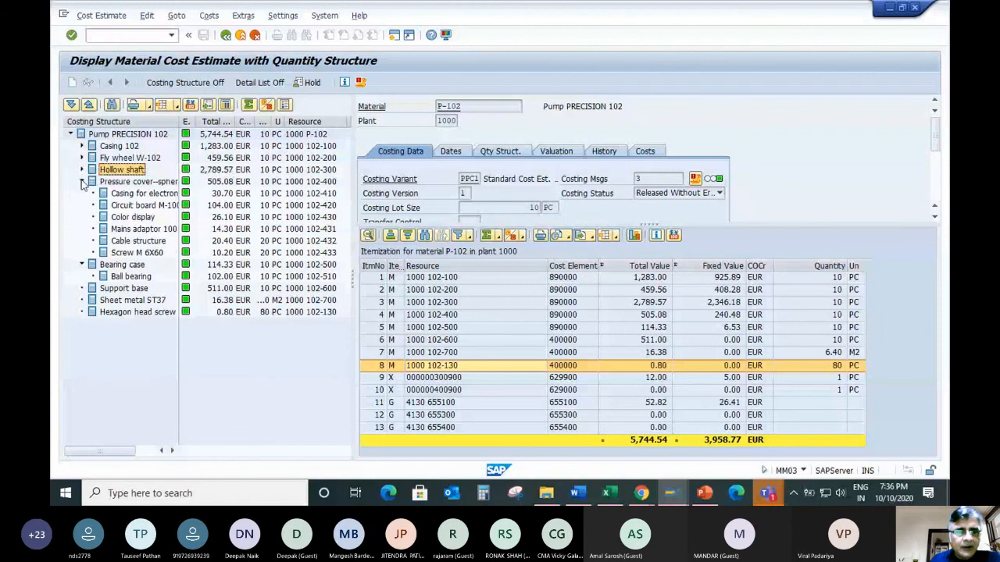
{"action": "left_click", "coordinate": [81, 181]}
Examine the Support base and Sheet metal ST37 components, and widen the costing structure area further
{"action": "left_click", "coordinate": [145, 219]}
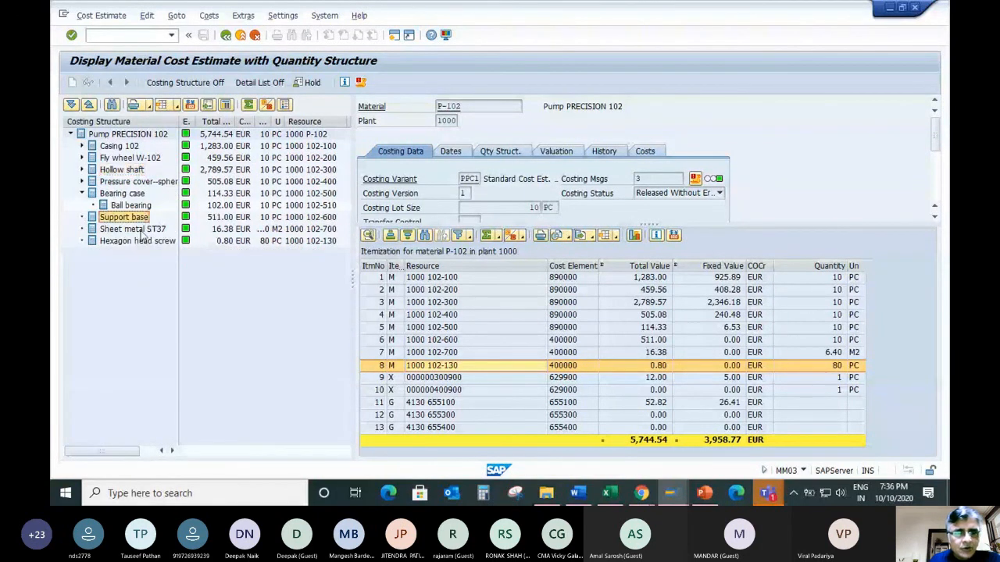
{"action": "left_click", "coordinate": [139, 230]}
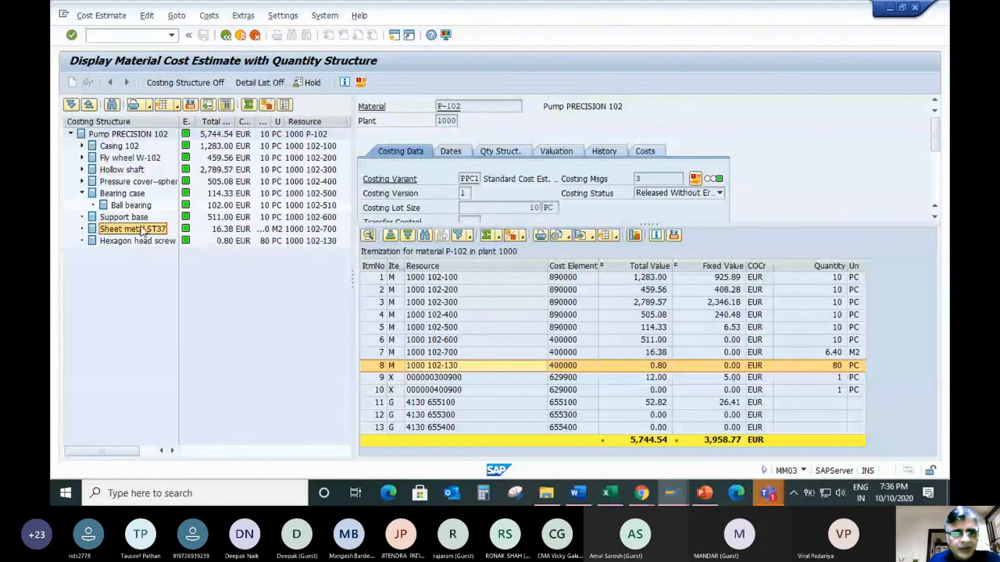
{"action": "left_click", "coordinate": [137, 219]}
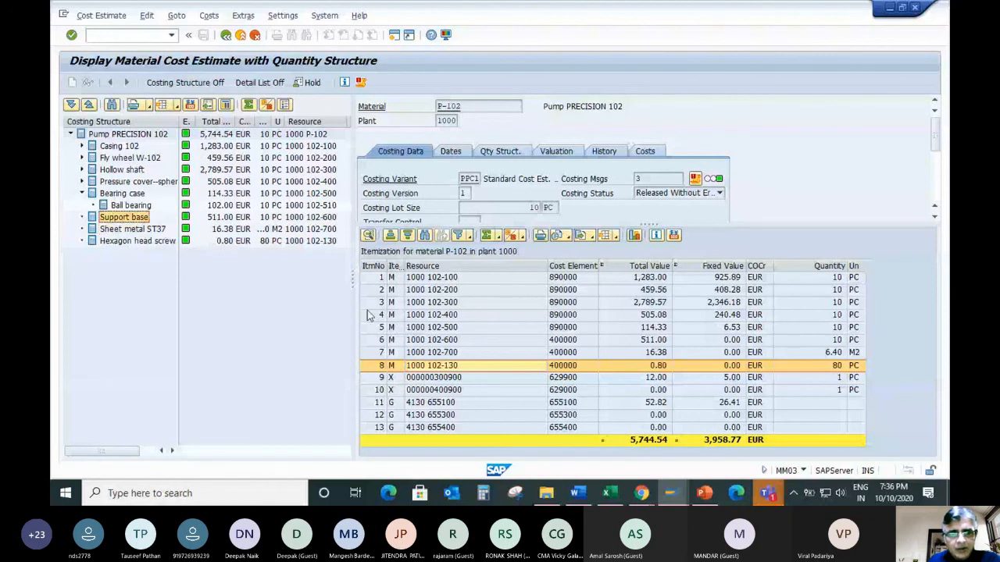
{"action": "left_click_drag", "start_coordinate": [355, 279], "coordinate": [407, 279]}
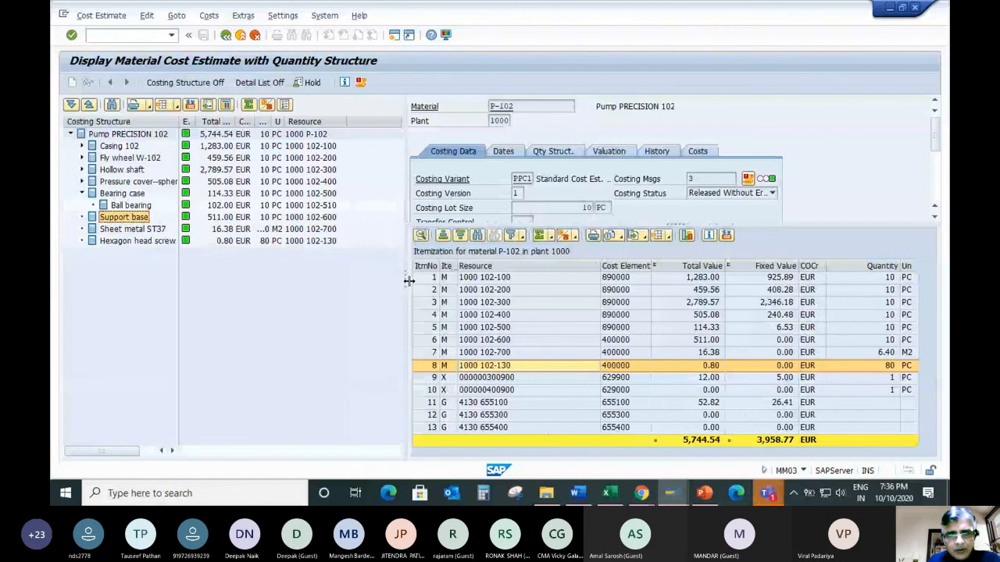
Narrow the costing structure area and examine the 102-700 and 102-130 material items in the itemization
{"action": "left_click_drag", "start_coordinate": [408, 281], "coordinate": [364, 283]}
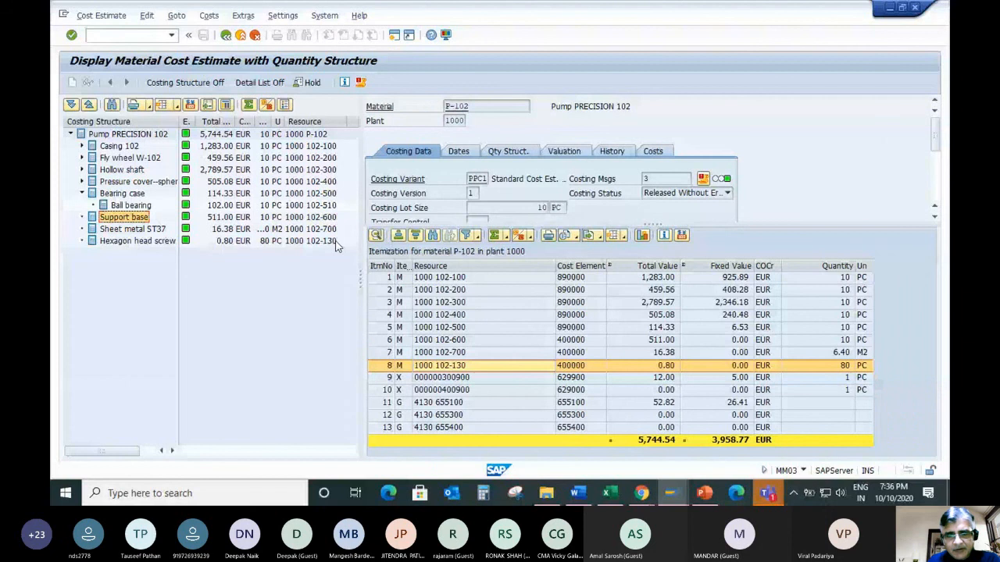
{"action": "left_click", "coordinate": [451, 354]}
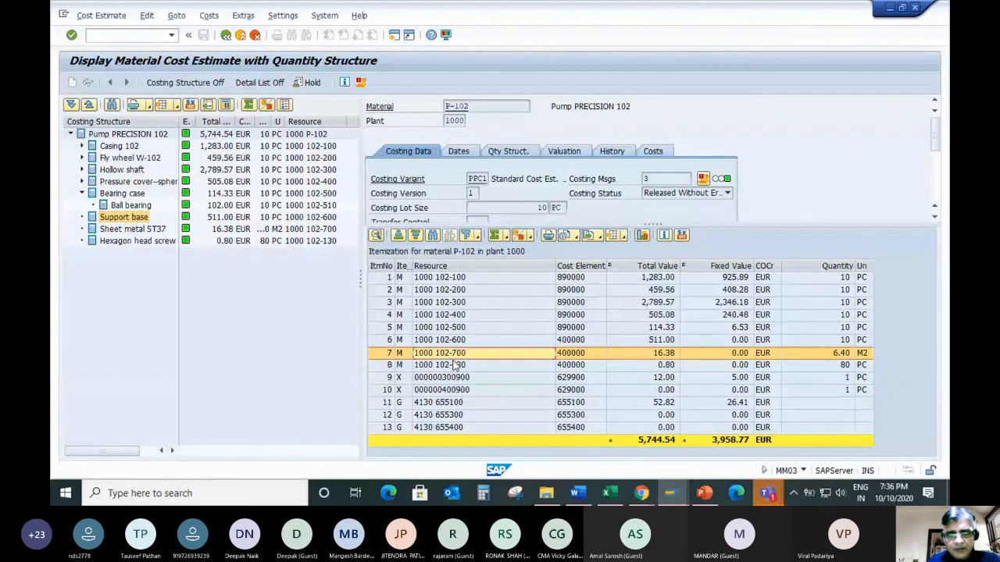
{"action": "left_click", "coordinate": [455, 366]}
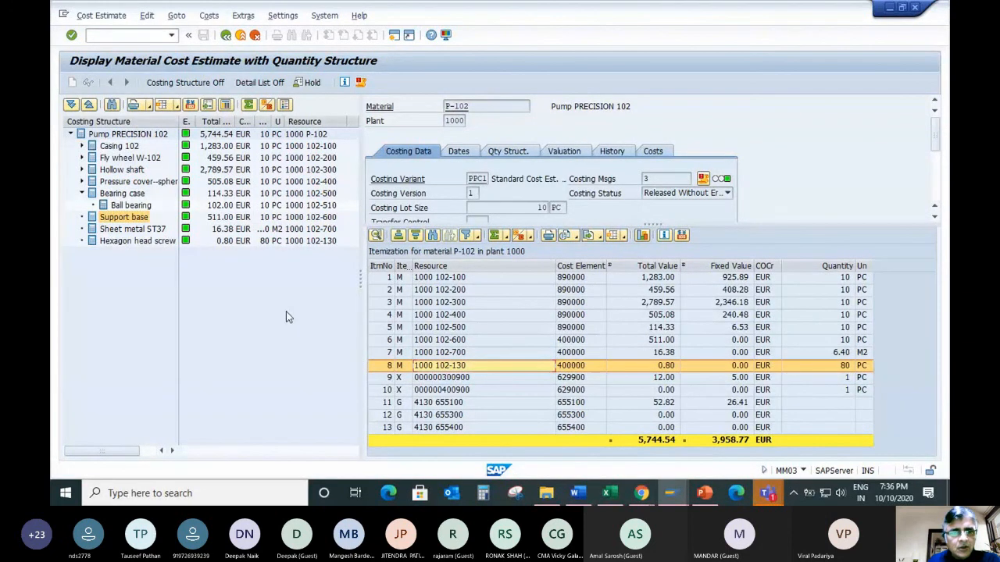
Select the top-level Pump PRECISION 102, display its quantity structure data, and slightly enlarge the itemization area
{"action": "left_click", "coordinate": [112, 135]}
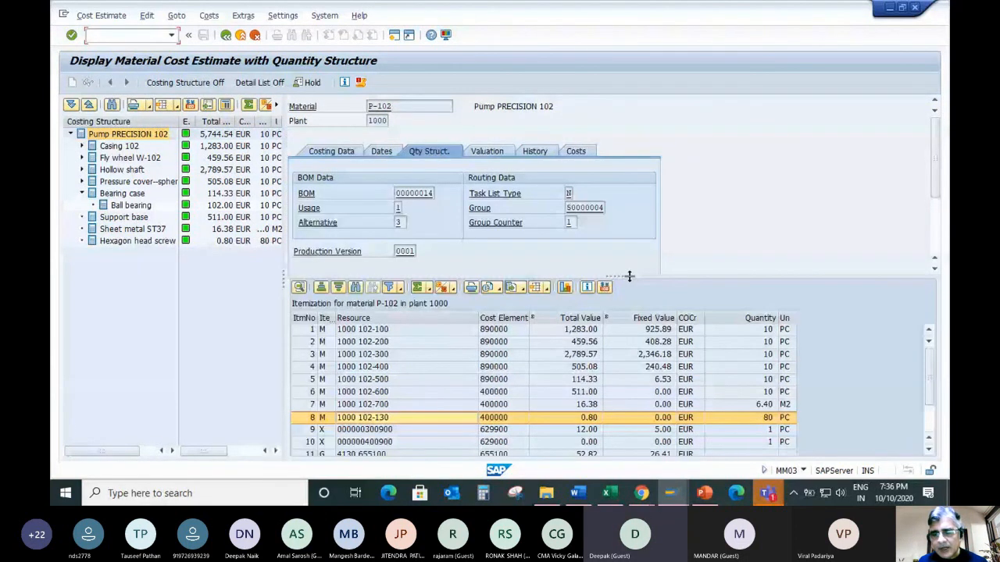
{"action": "left_click_drag", "start_coordinate": [629, 276], "coordinate": [630, 272]}
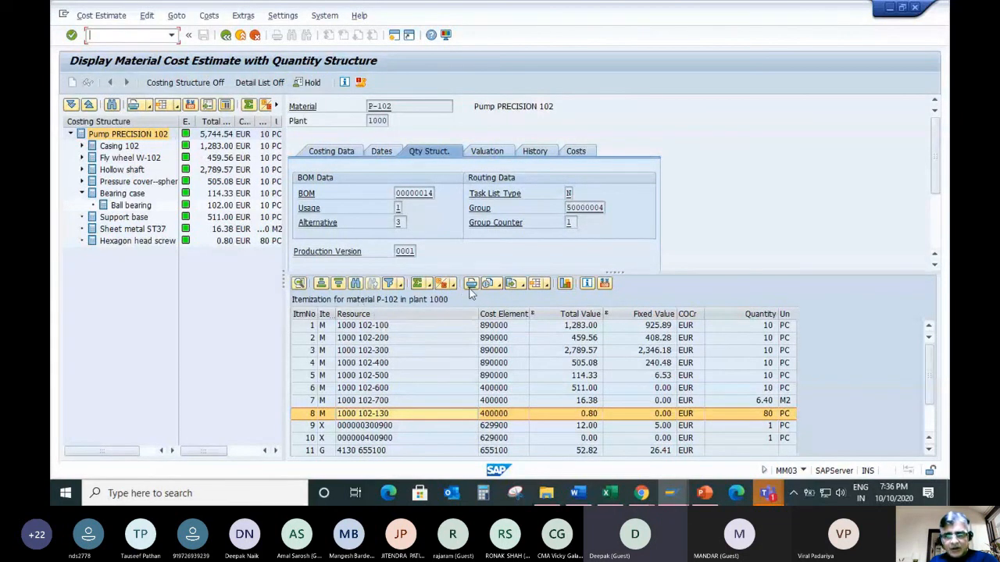
Review the available itemization layouts, including Planned Scrap (Overview) and Cost Components (Grouped)
{"action": "left_click", "coordinate": [536, 283]}
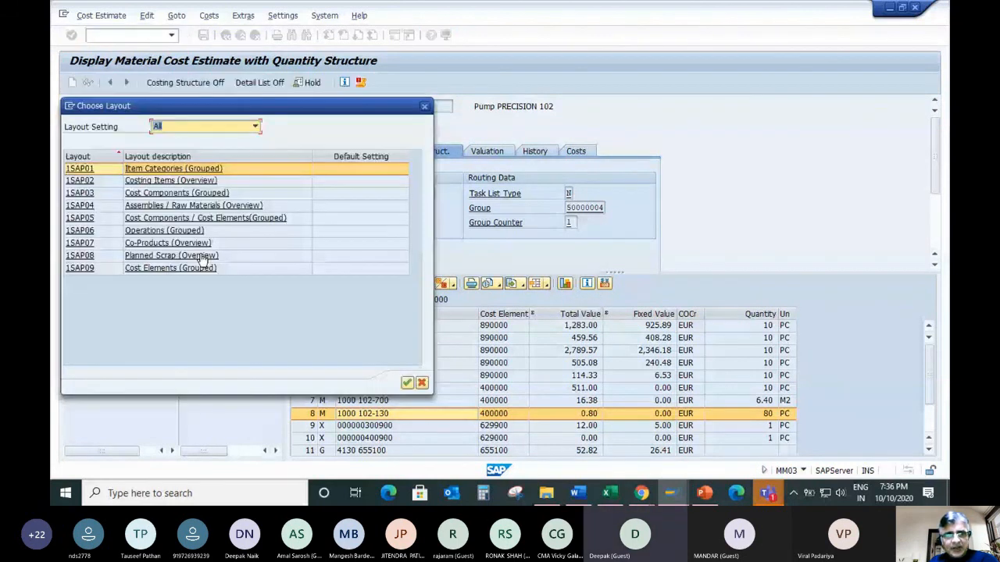
{"action": "left_click", "coordinate": [202, 257]}
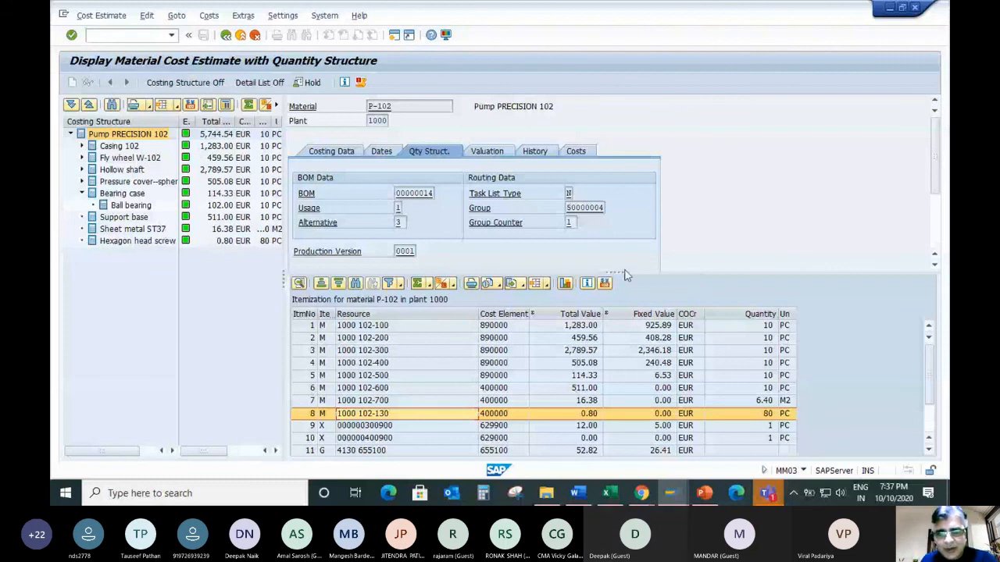
{"action": "left_click", "coordinate": [538, 284]}
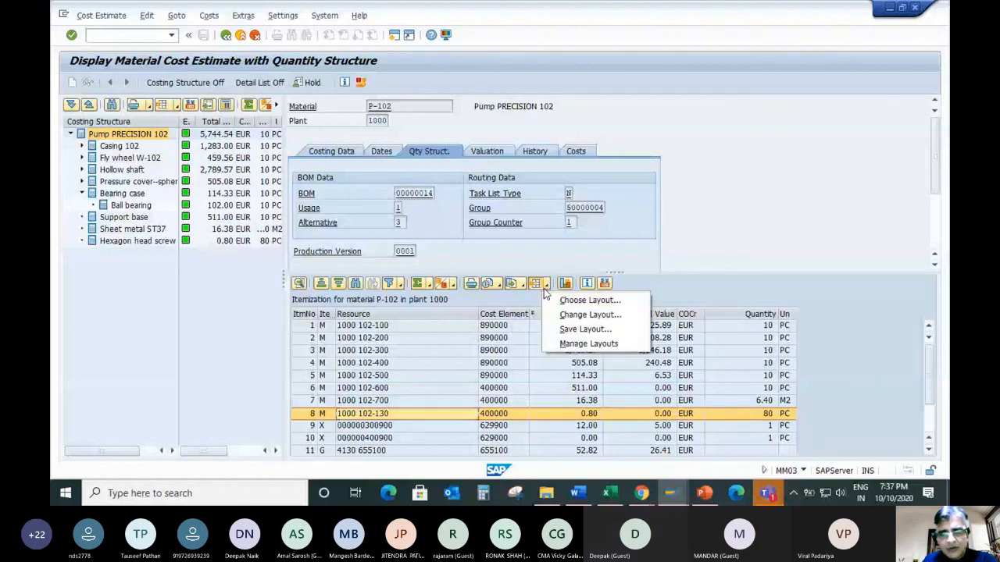
{"action": "left_click", "coordinate": [538, 286]}
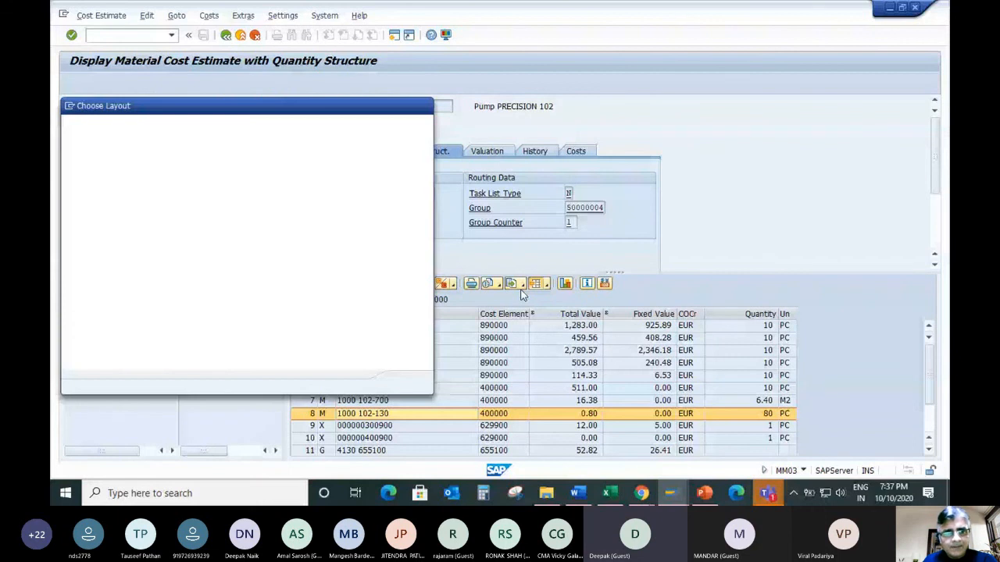
{"action": "left_click", "coordinate": [186, 193]}
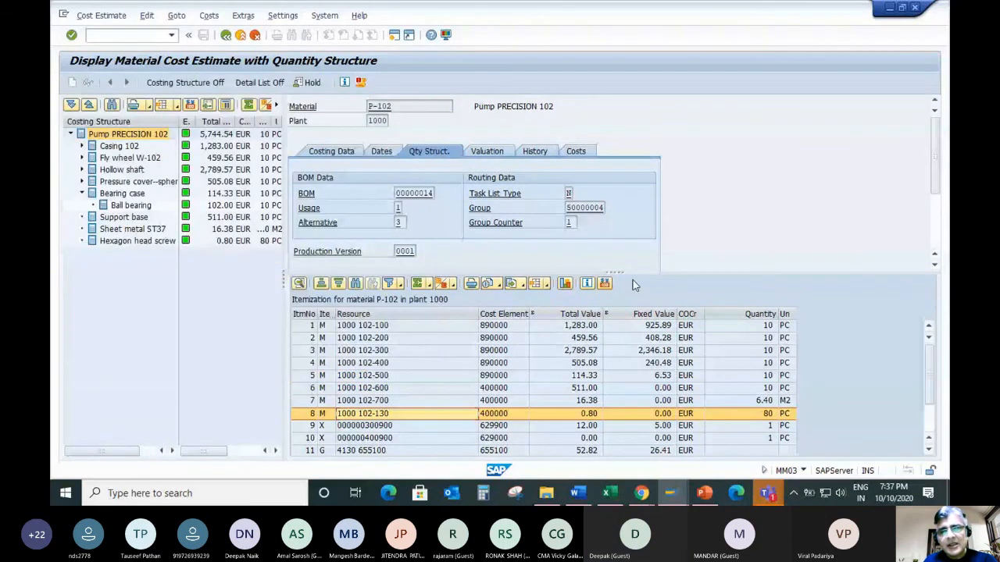
Open BOM 00000014 from the quantity structure data, display its item overview, and check the material and plant
{"action": "left_click_drag", "start_coordinate": [624, 273], "coordinate": [623, 259]}
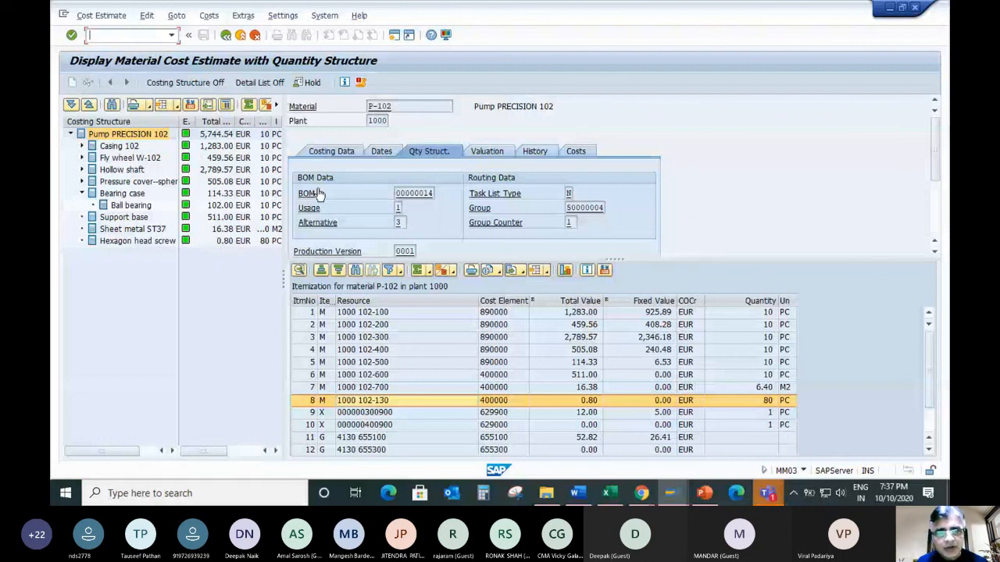
{"action": "double_click", "coordinate": [424, 195]}
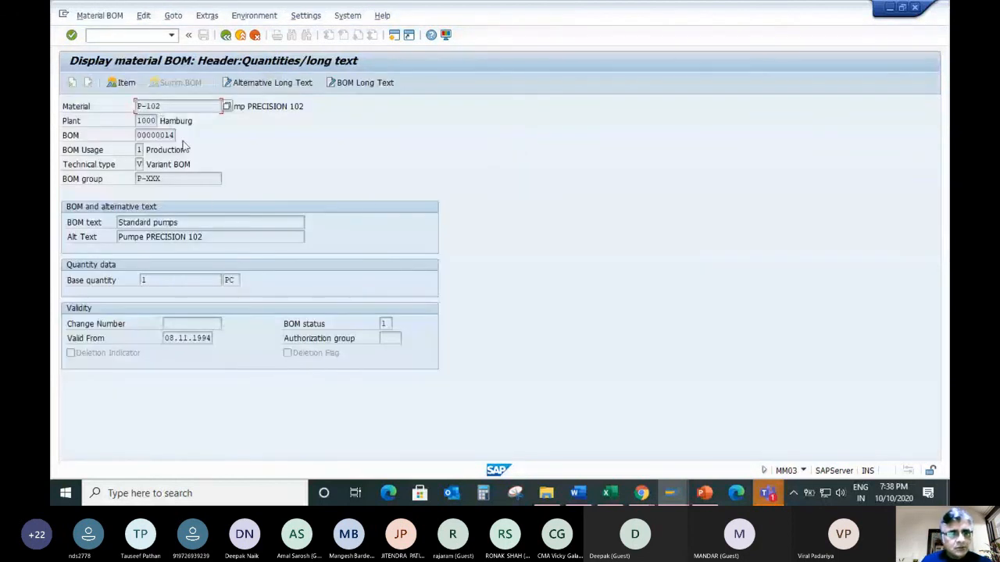
{"action": "left_click", "coordinate": [121, 82]}
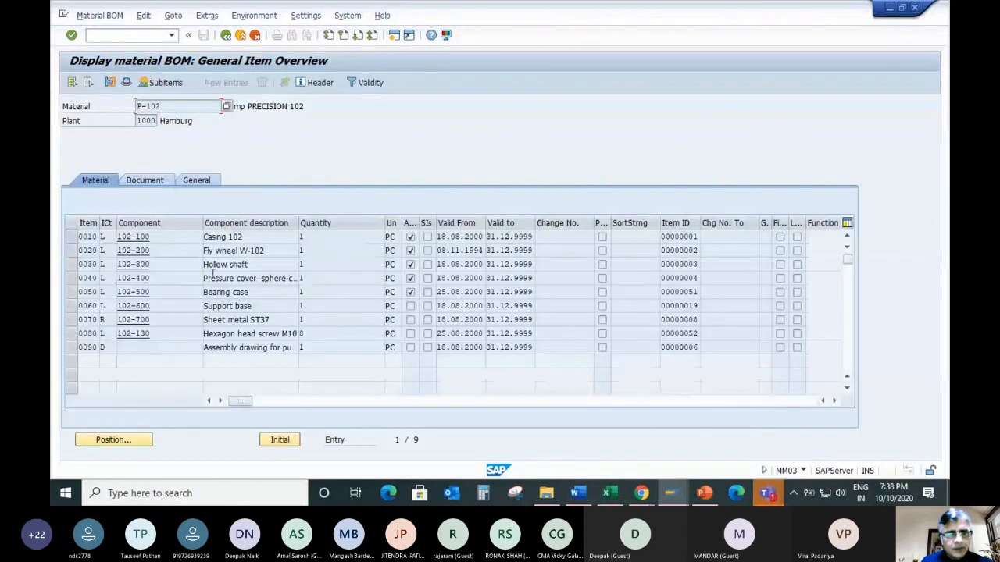
{"action": "left_click_drag", "start_coordinate": [171, 108], "coordinate": [135, 125]}
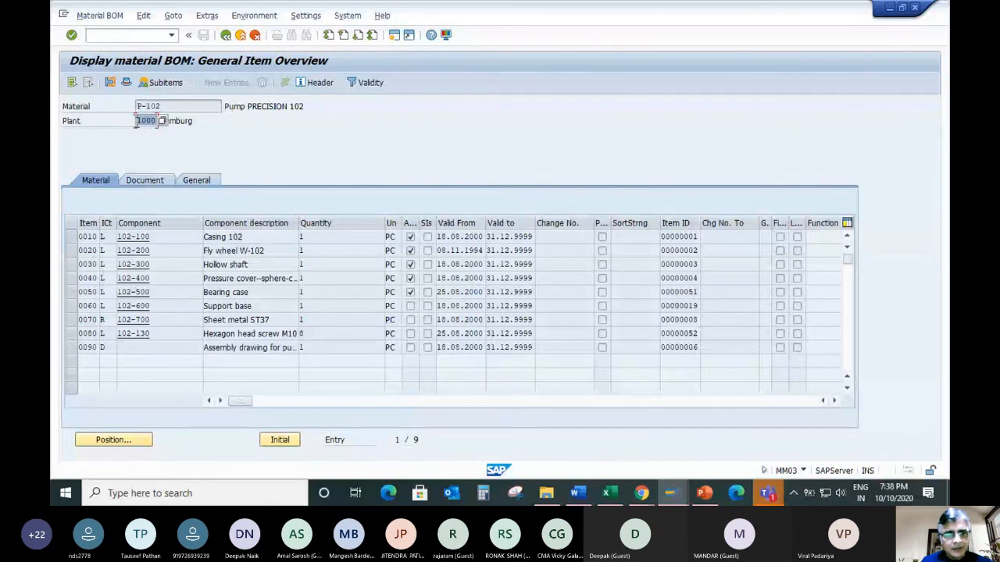
Widen the Asm column and compare the assembly indicators of Casing 102, Support base and the assembly drawing
{"action": "left_click", "coordinate": [167, 239]}
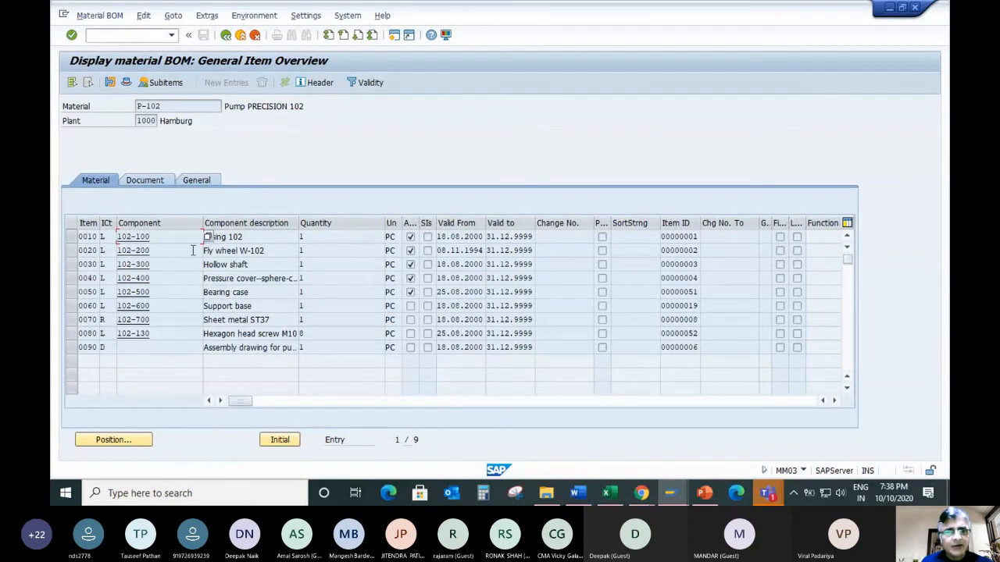
{"action": "left_click_drag", "start_coordinate": [419, 223], "coordinate": [438, 224]}
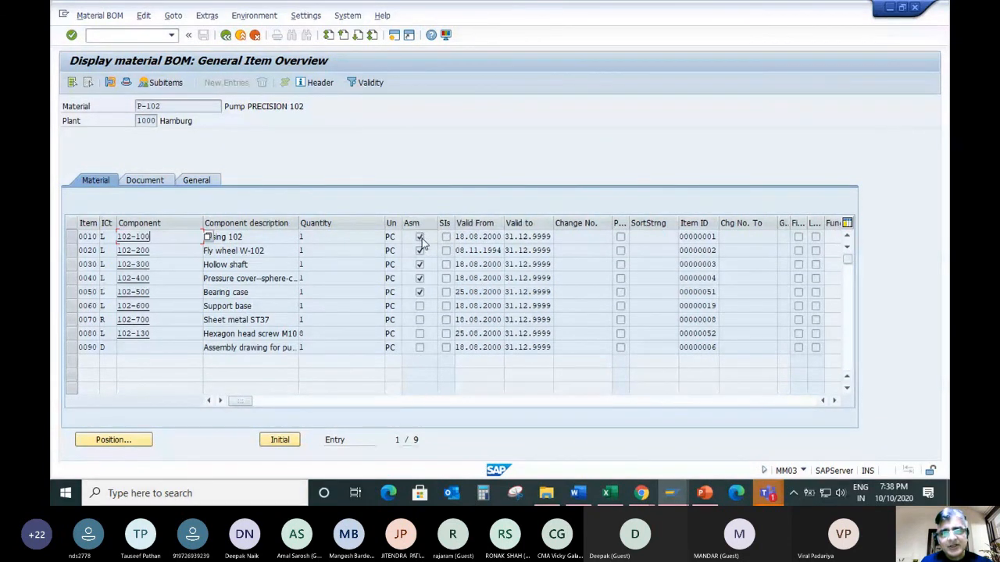
{"action": "left_click", "coordinate": [421, 238]}
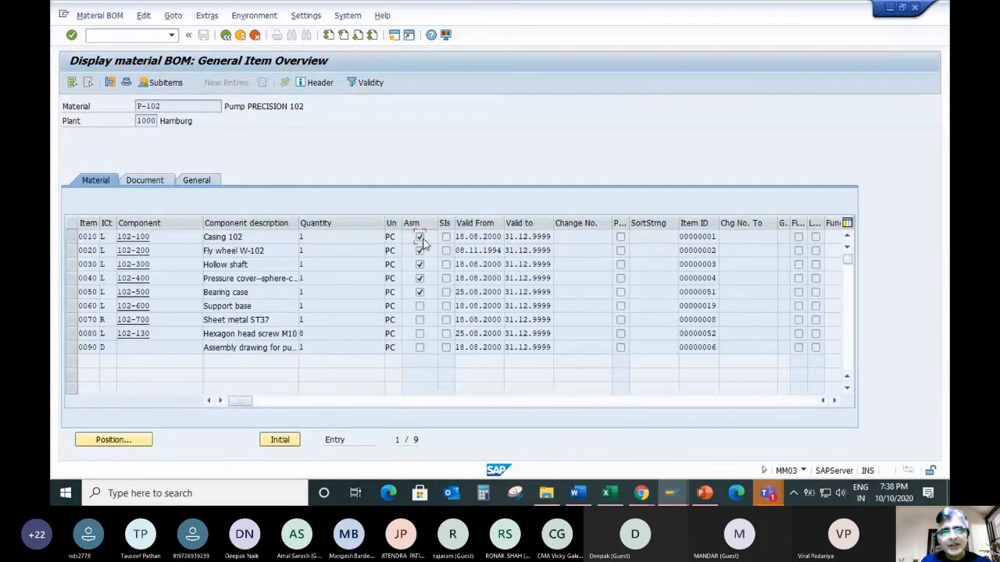
{"action": "left_click", "coordinate": [420, 349]}
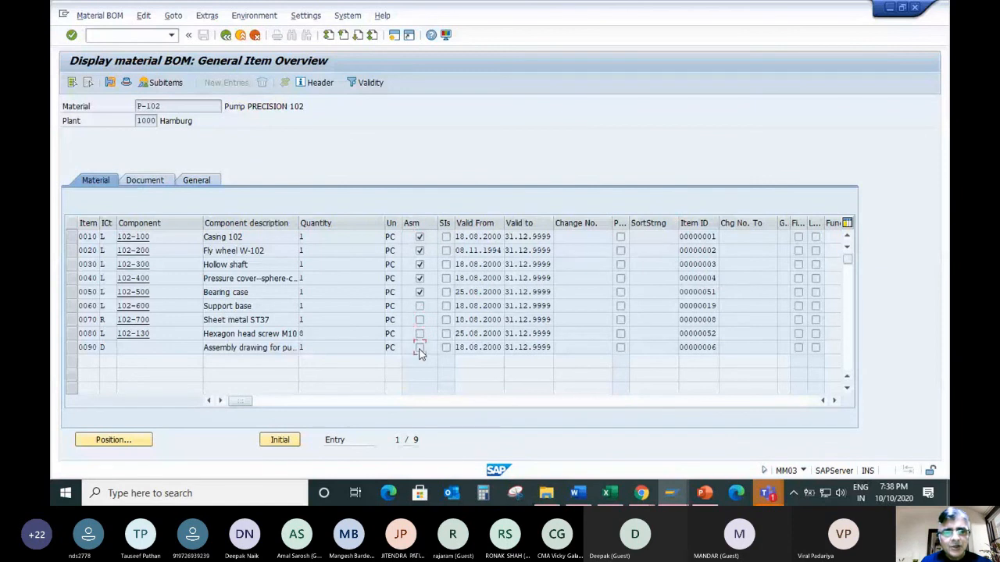
{"action": "left_click", "coordinate": [418, 241]}
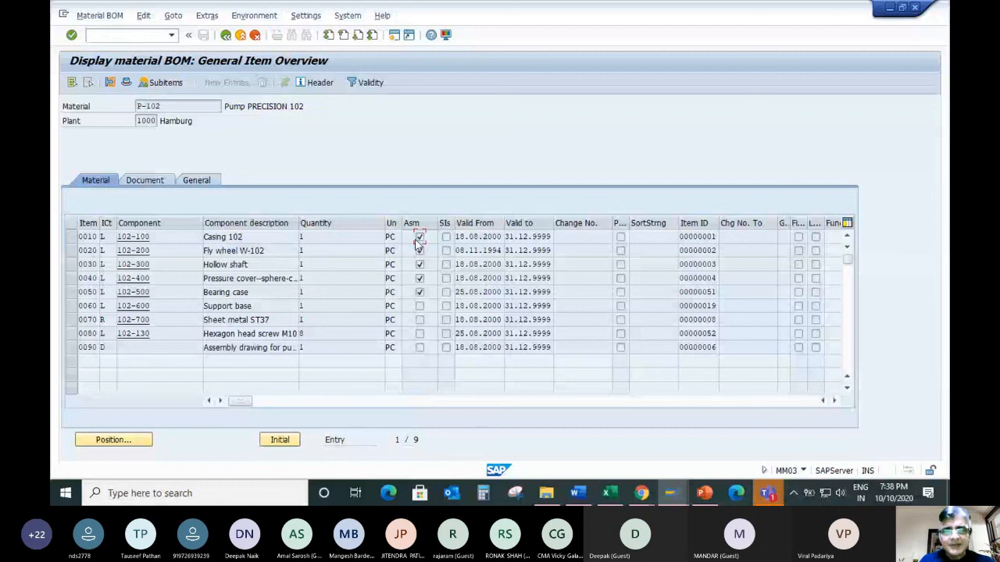
{"action": "left_click", "coordinate": [418, 306]}
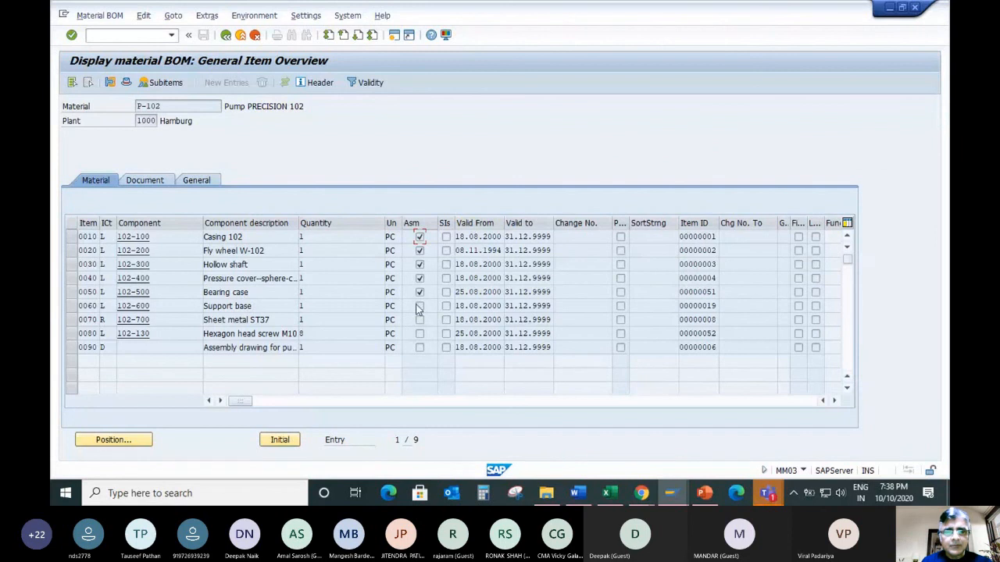
Examine the Hollow shaft, Bearing case and Casing 102 components against the header material Pump PRECISION 102
{"action": "left_click", "coordinate": [238, 265]}
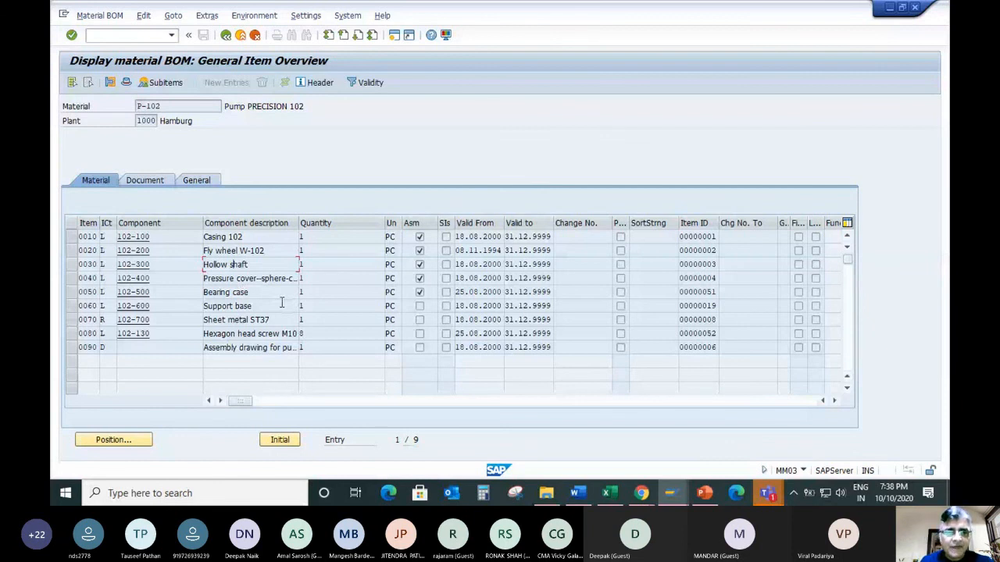
{"action": "left_click_drag", "start_coordinate": [280, 293], "coordinate": [207, 297]}
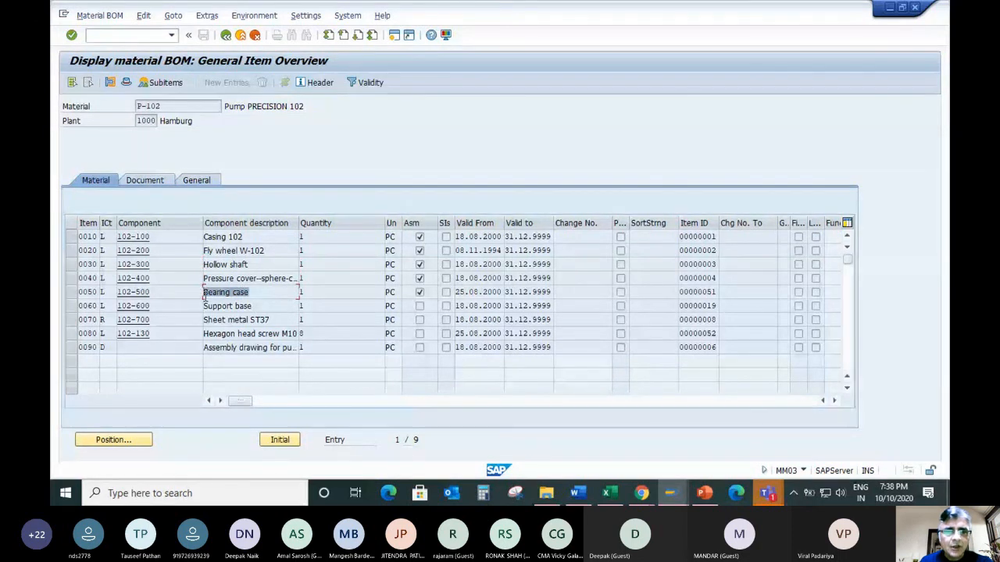
{"action": "left_click_drag", "start_coordinate": [247, 237], "coordinate": [205, 239]}
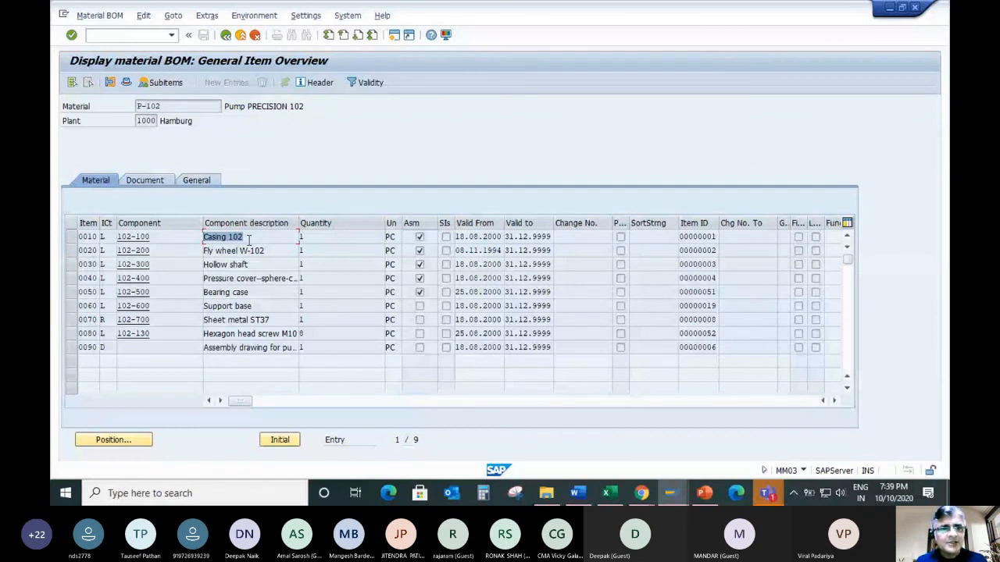
{"action": "left_click_drag", "start_coordinate": [226, 107], "coordinate": [303, 111]}
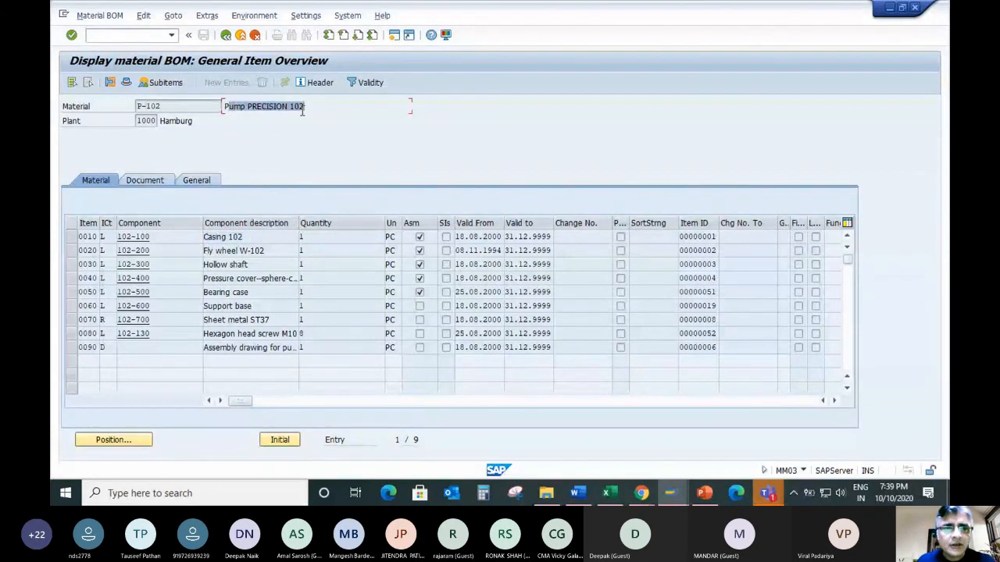
{"action": "left_click", "coordinate": [306, 110]}
{"action": "left_click_drag", "start_coordinate": [306, 110], "coordinate": [224, 106]}
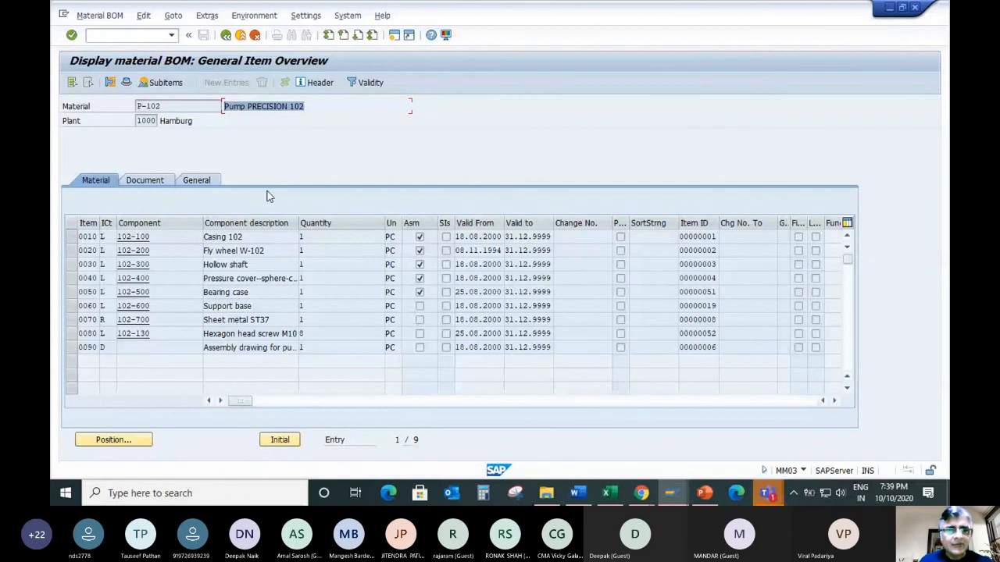
Examine the Pressure cover, Sheet metal ST37 and Support base components and the units of measure in the BOM
{"action": "left_click_drag", "start_coordinate": [226, 279], "coordinate": [265, 279]}
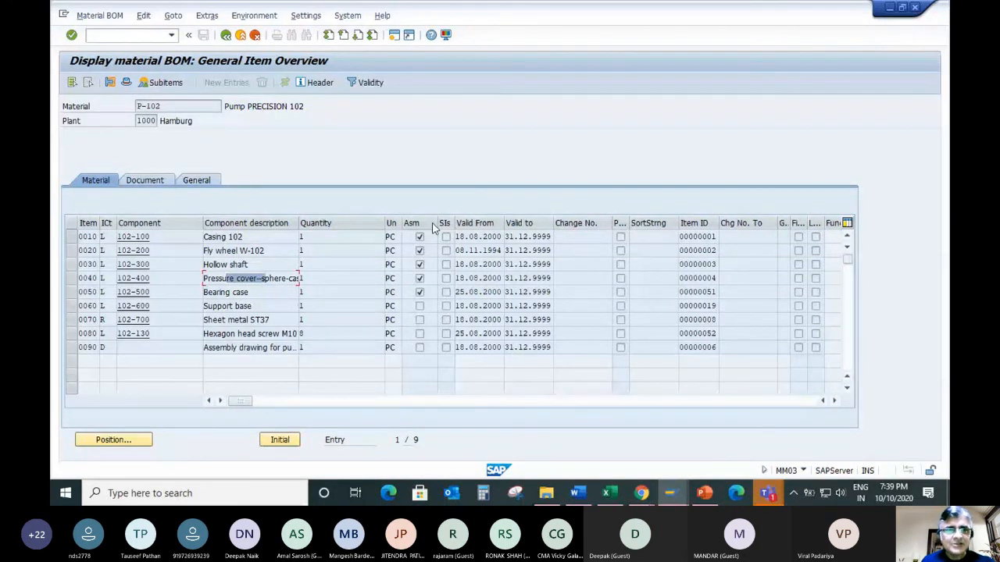
{"action": "left_click", "coordinate": [221, 109]}
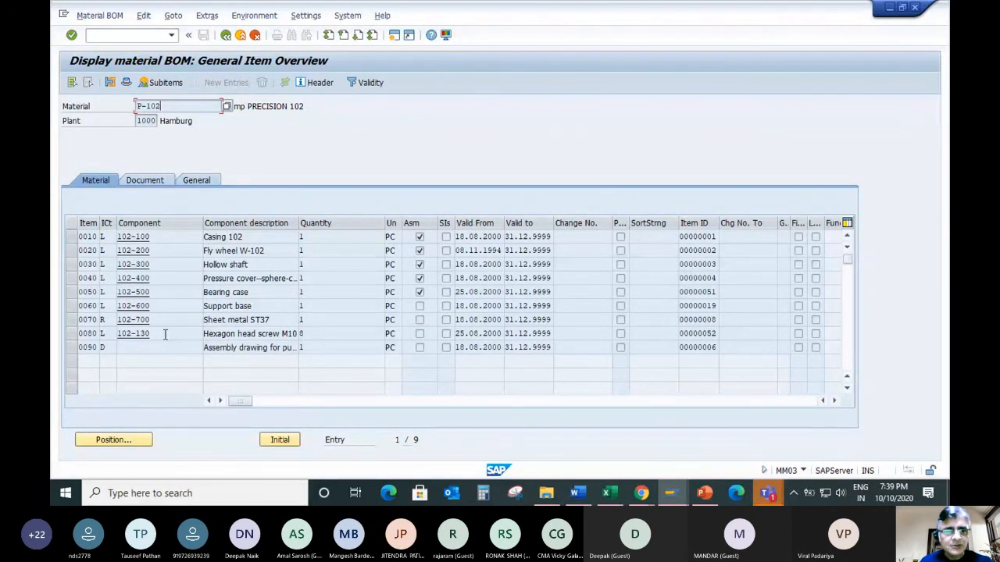
{"action": "left_click_drag", "start_coordinate": [203, 319], "coordinate": [221, 333]}
{"action": "left_click", "coordinate": [251, 306]}
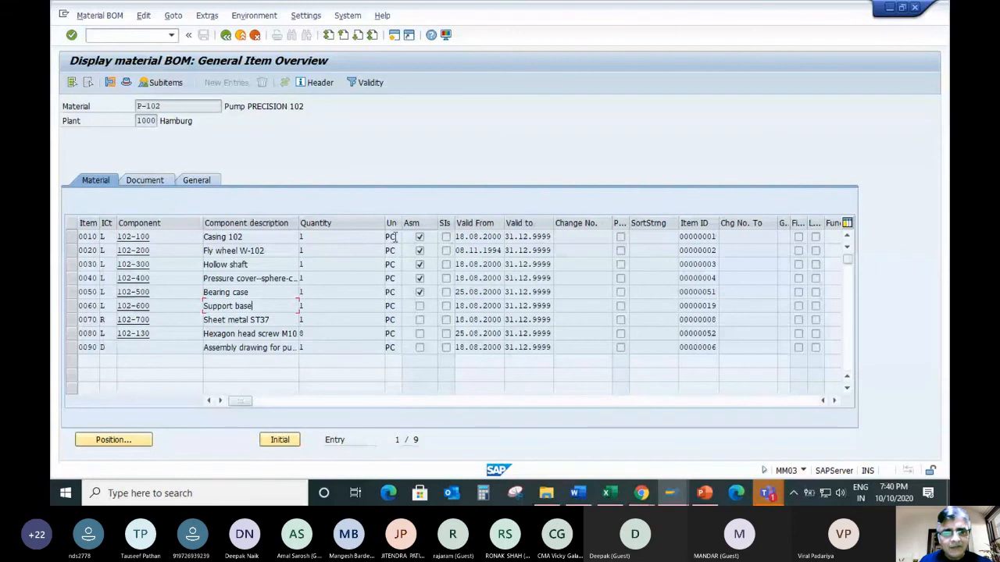
{"action": "left_click", "coordinate": [390, 306]}
{"action": "left_click", "coordinate": [390, 347]}
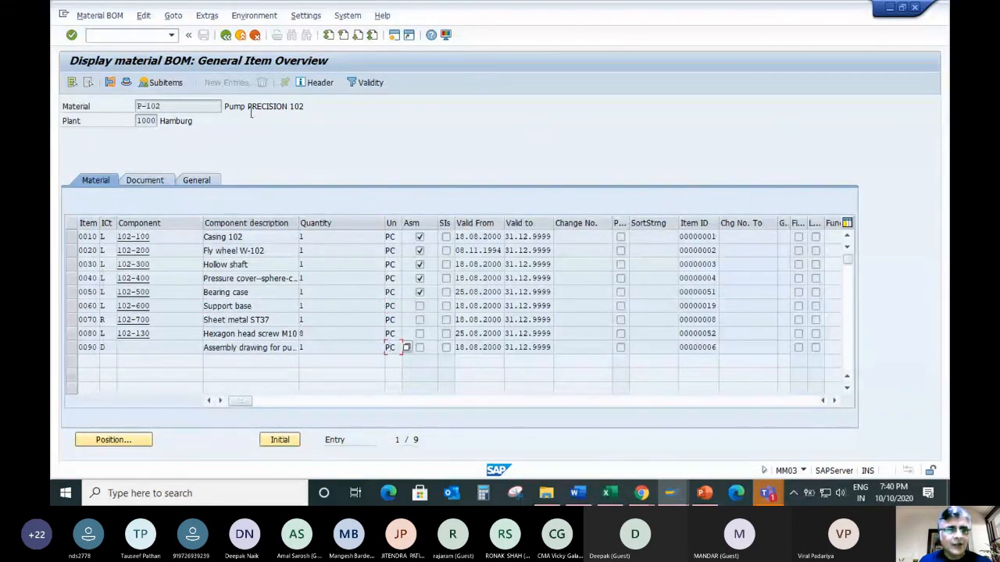
Return to the cost estimate, open routing group 50000004, and display the details of operation 0010
{"action": "left_click", "coordinate": [225, 34]}
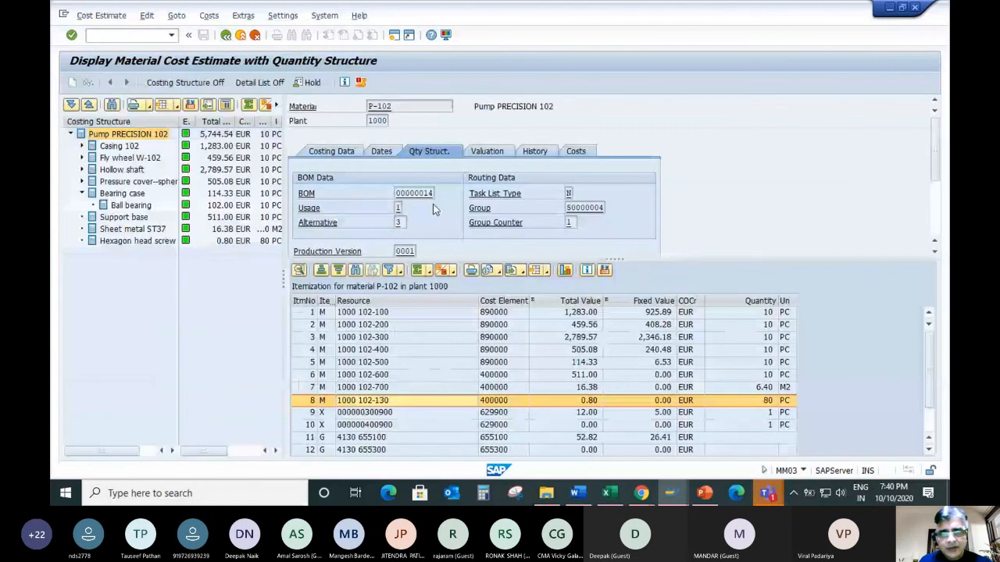
{"action": "double_click", "coordinate": [585, 206]}
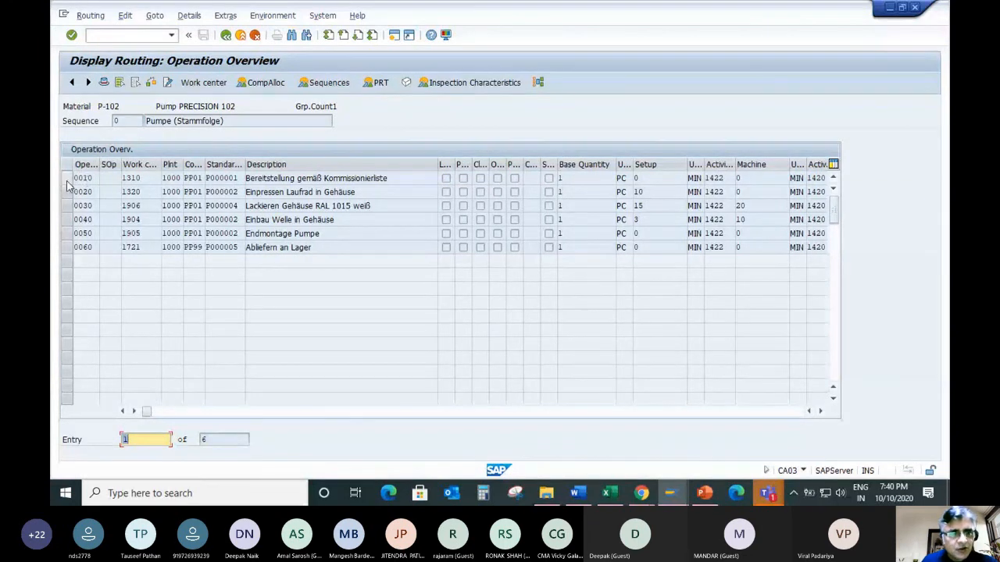
{"action": "left_click", "coordinate": [67, 179]}
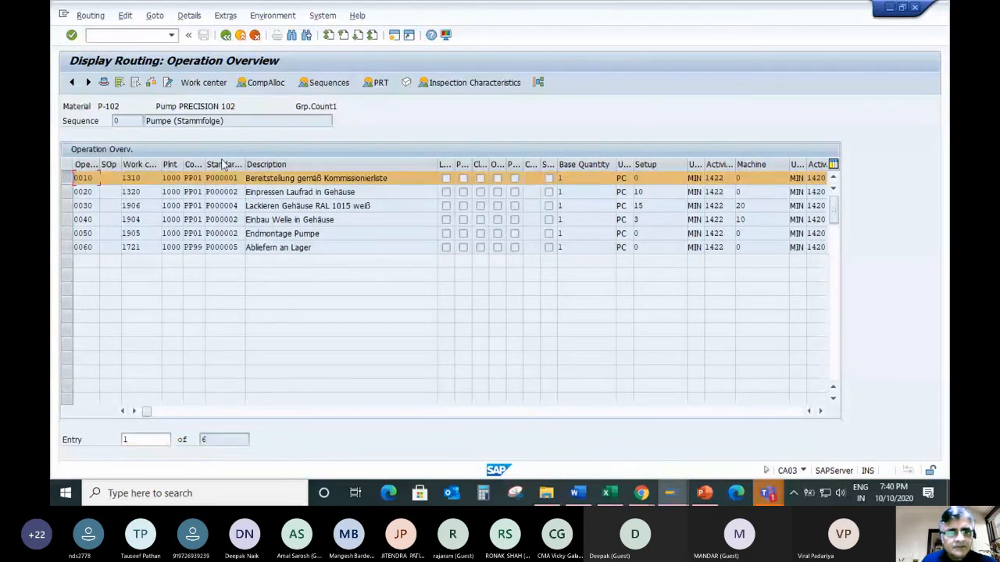
{"action": "double_click", "coordinate": [271, 180]}
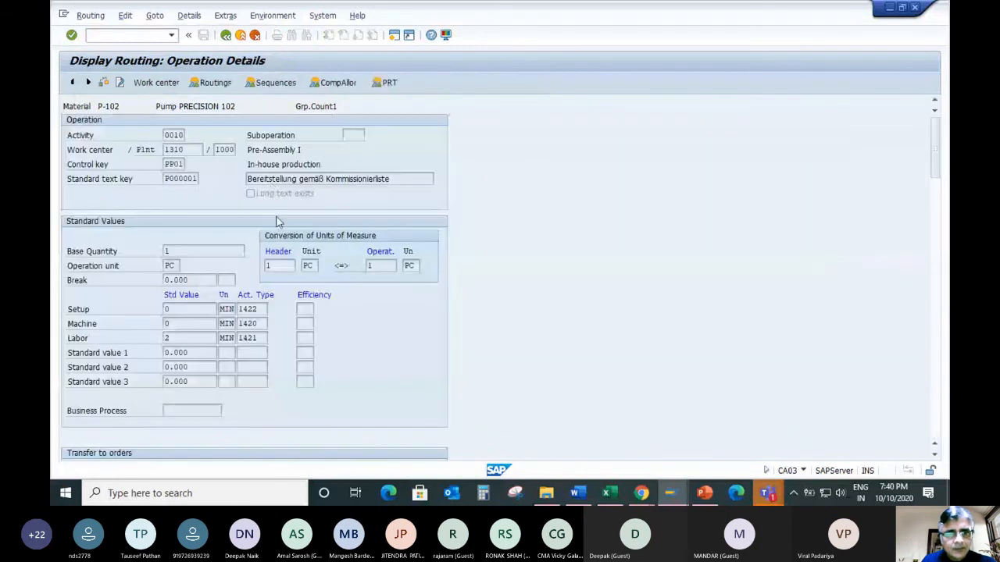
Examine operation 0010's work center and its setup, machine and labor standard values, and return to the operation overview
{"action": "double_click", "coordinate": [188, 149]}
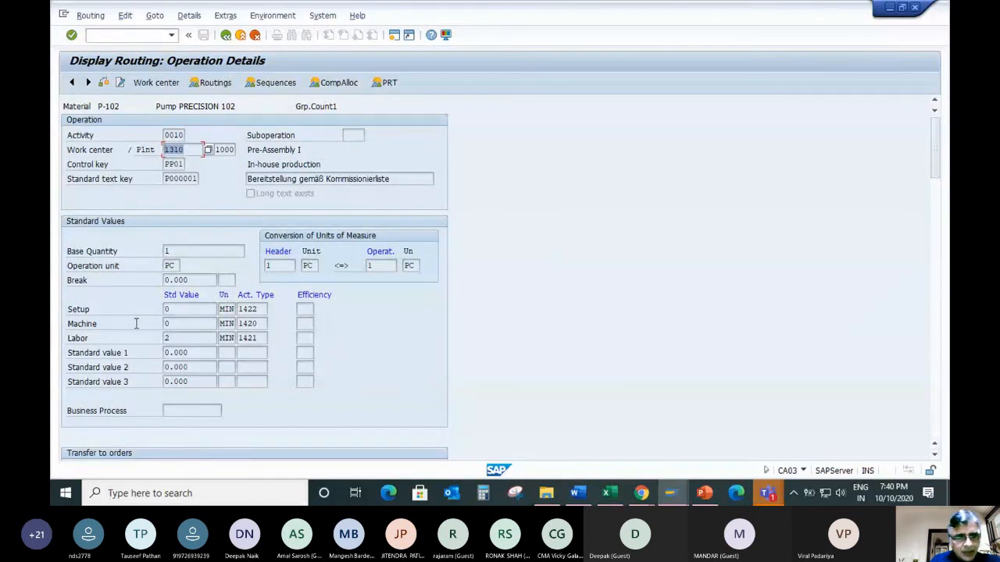
{"action": "double_click", "coordinate": [167, 311]}
{"action": "double_click", "coordinate": [166, 323]}
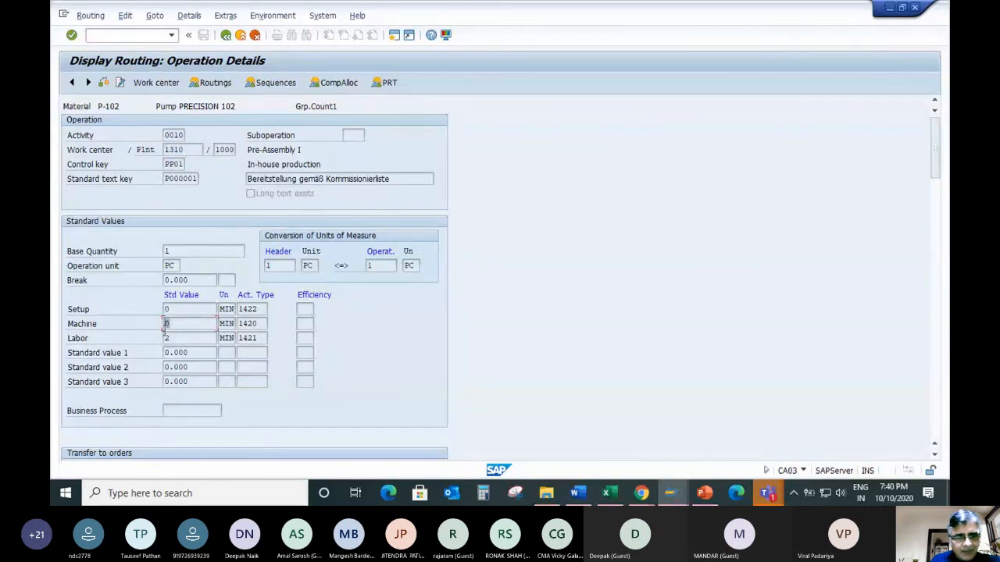
{"action": "double_click", "coordinate": [166, 337]}
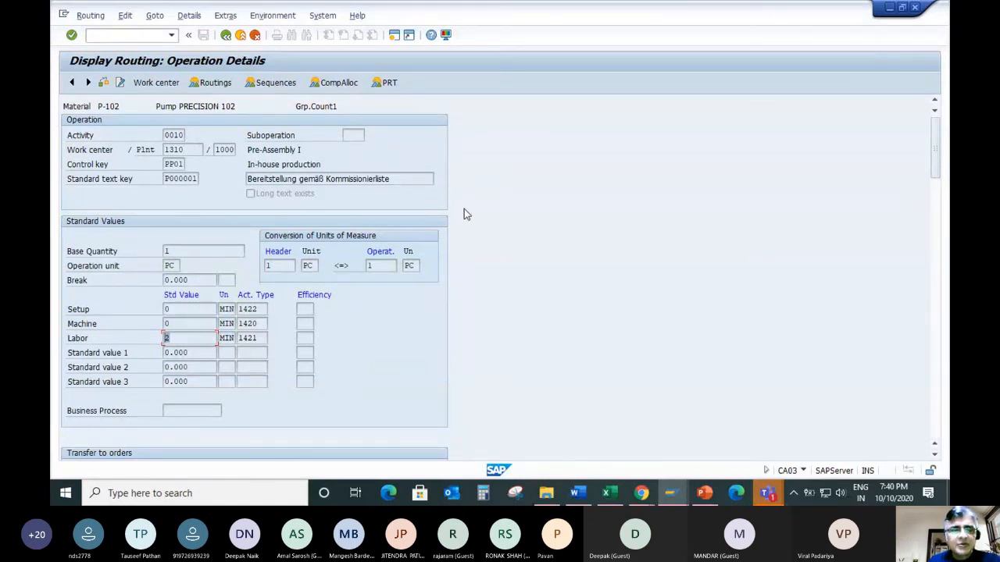
{"action": "left_click", "coordinate": [225, 35]}
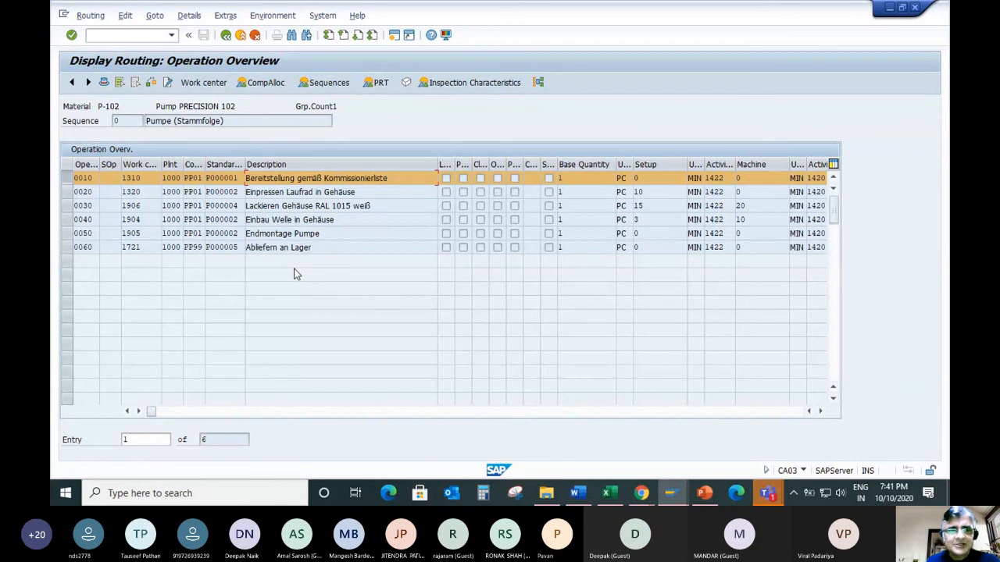
Display the details of operation 0020 in the routing and check its work center
{"action": "left_click", "coordinate": [67, 178]}
{"action": "left_click", "coordinate": [68, 192]}
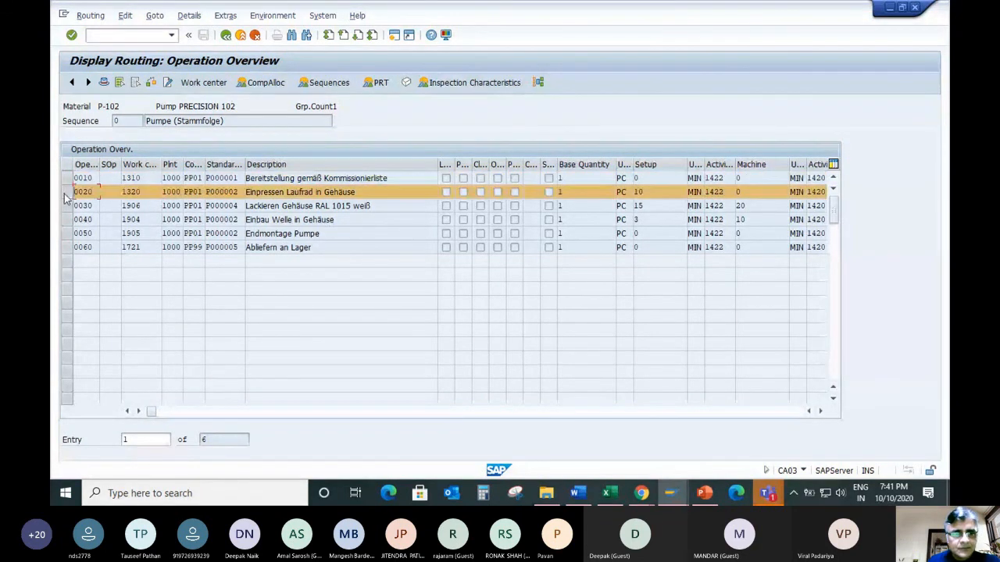
{"action": "double_click", "coordinate": [85, 192]}
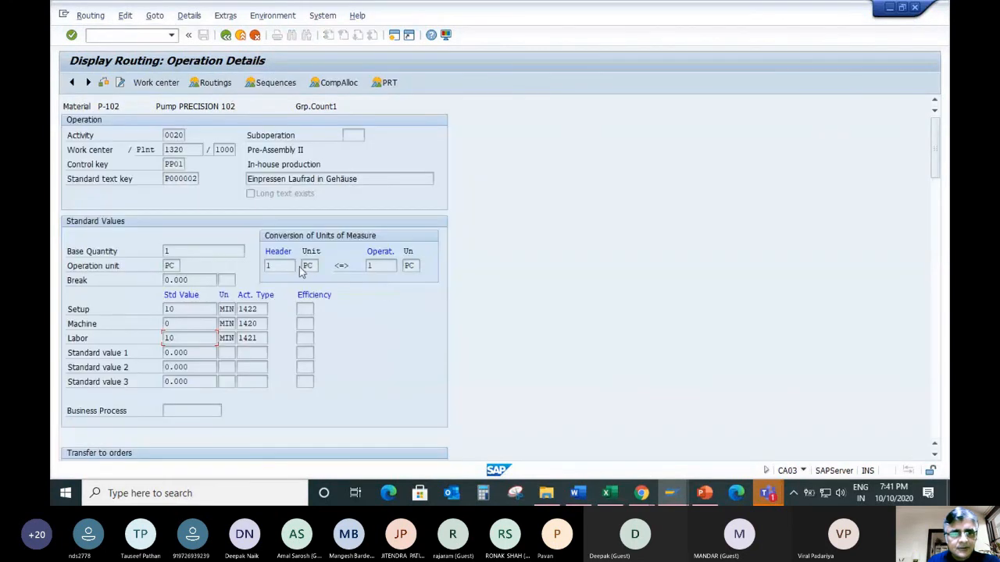
{"action": "left_click_drag", "start_coordinate": [181, 151], "coordinate": [138, 153]}
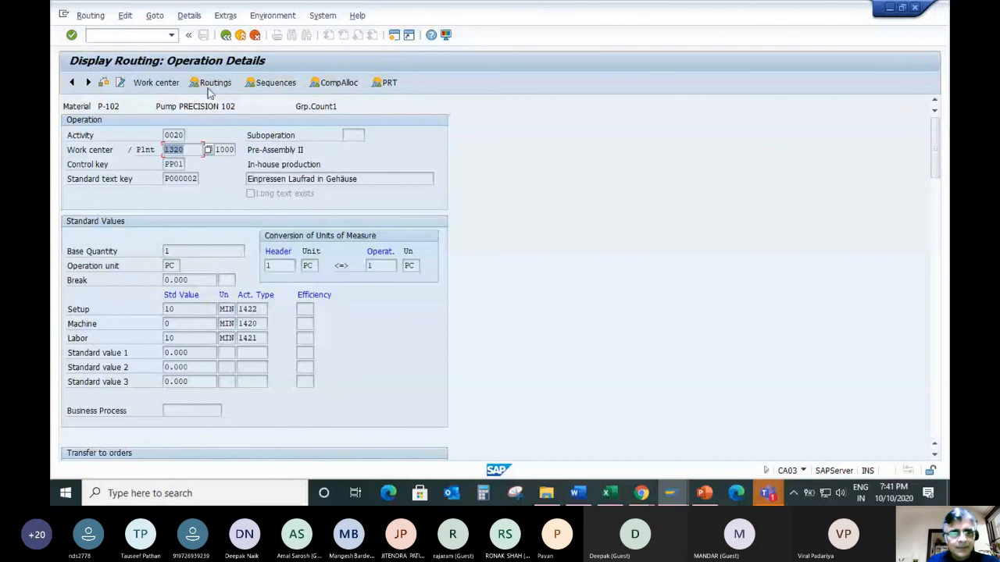
Open the work center of operation 0020 and review its basic data, default values, capacities and costing data
{"action": "left_click", "coordinate": [159, 85]}
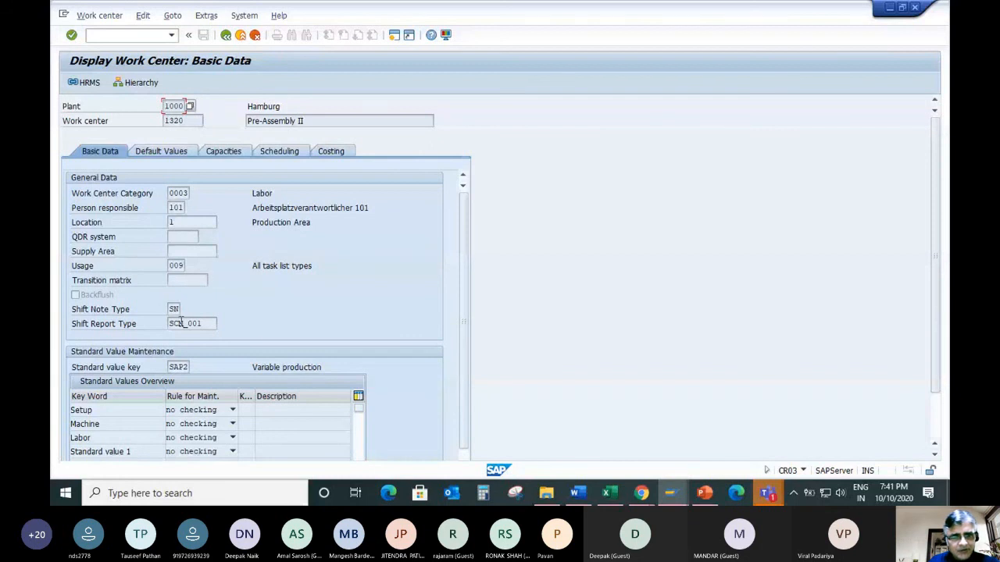
{"action": "left_click", "coordinate": [158, 152]}
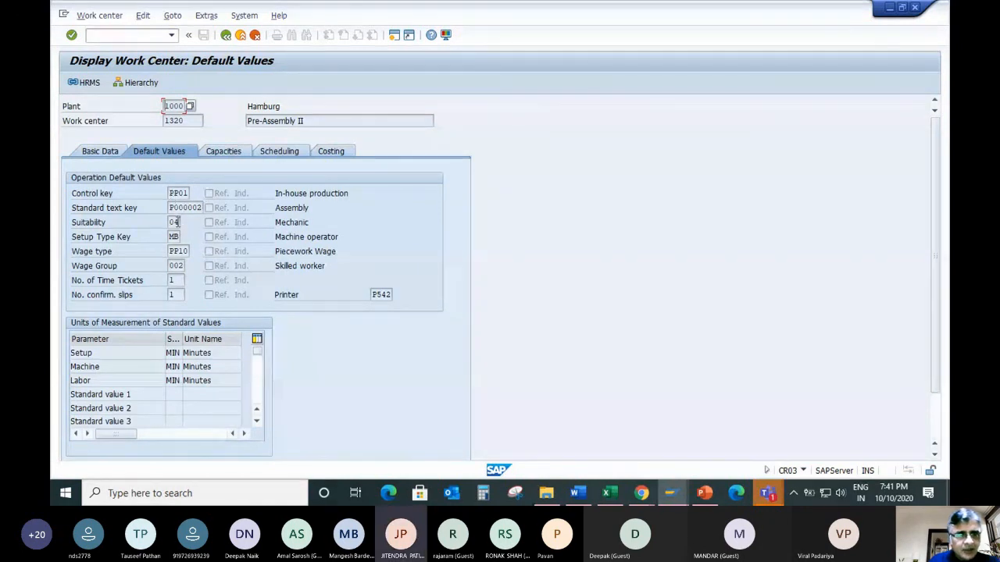
{"action": "left_click", "coordinate": [223, 153]}
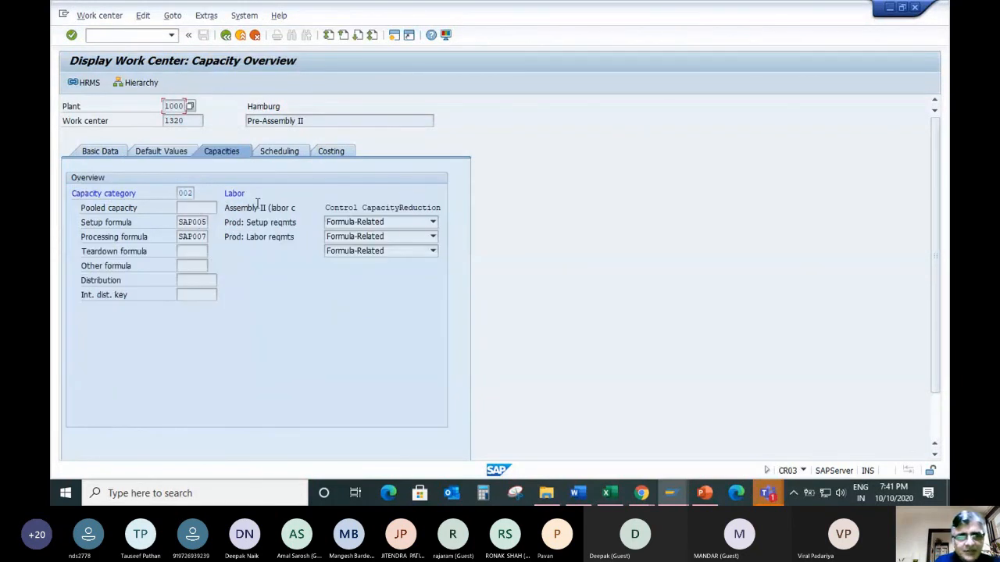
{"action": "left_click", "coordinate": [328, 153]}
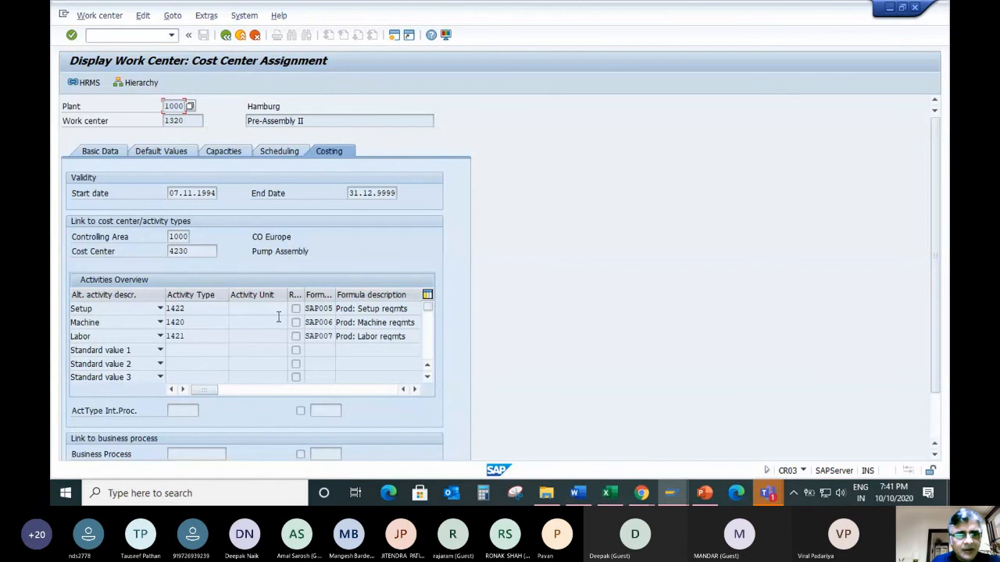
Compare work center 1320 with the cost center assigned to it in the costing data
{"action": "left_click_drag", "start_coordinate": [188, 236], "coordinate": [166, 253]}
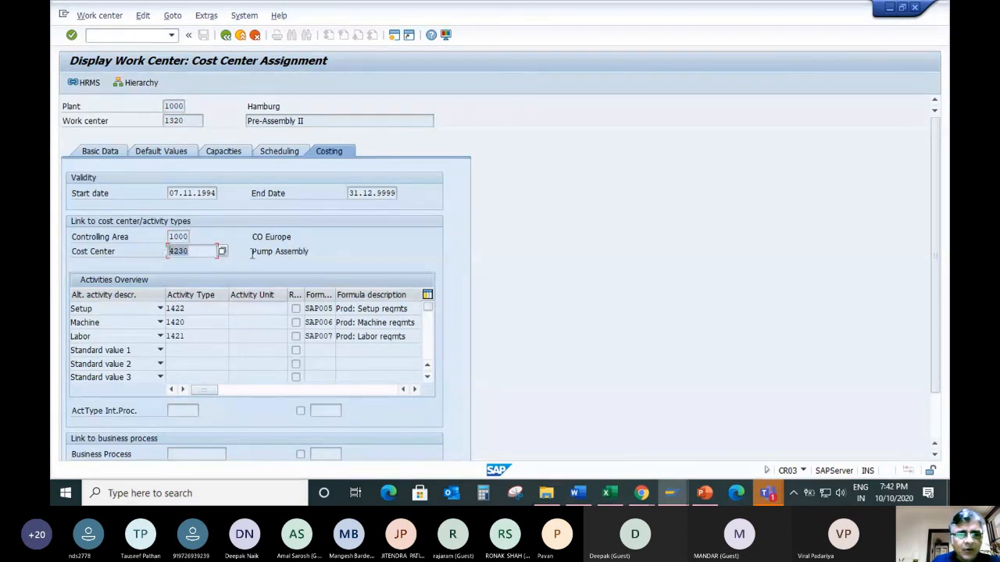
{"action": "left_click", "coordinate": [200, 254]}
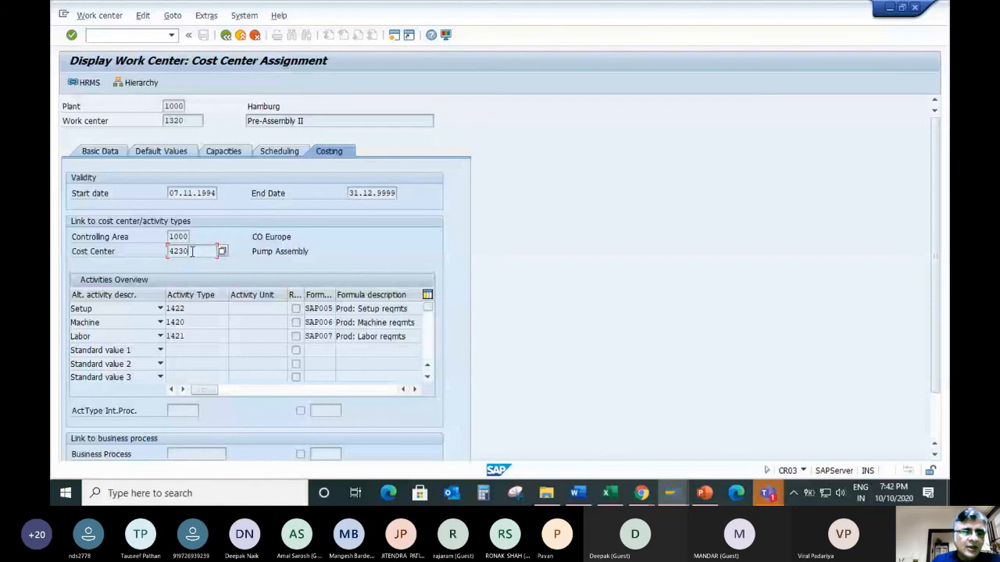
{"action": "left_click_drag", "start_coordinate": [192, 250], "coordinate": [162, 253]}
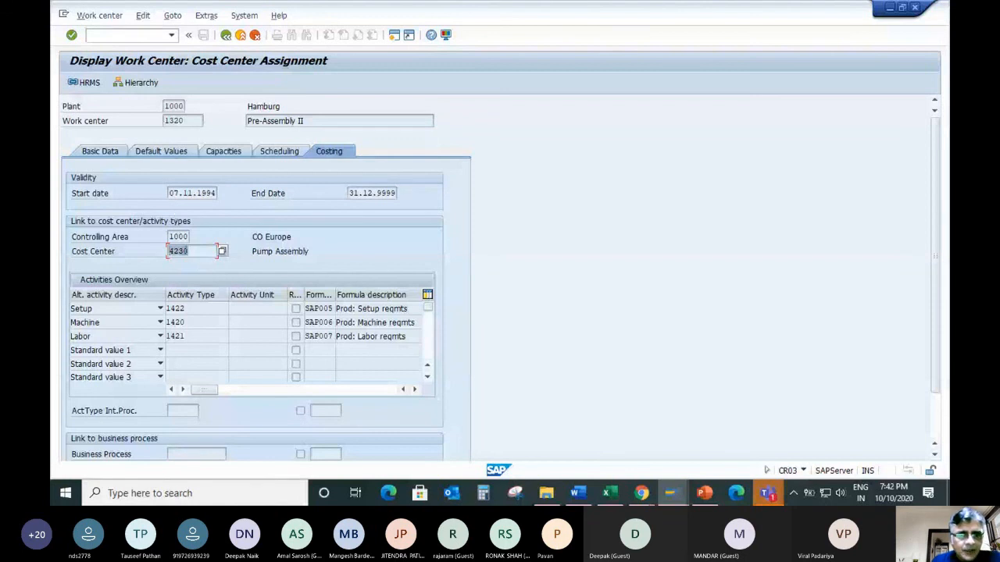
{"action": "left_click_drag", "start_coordinate": [184, 121], "coordinate": [165, 123]}
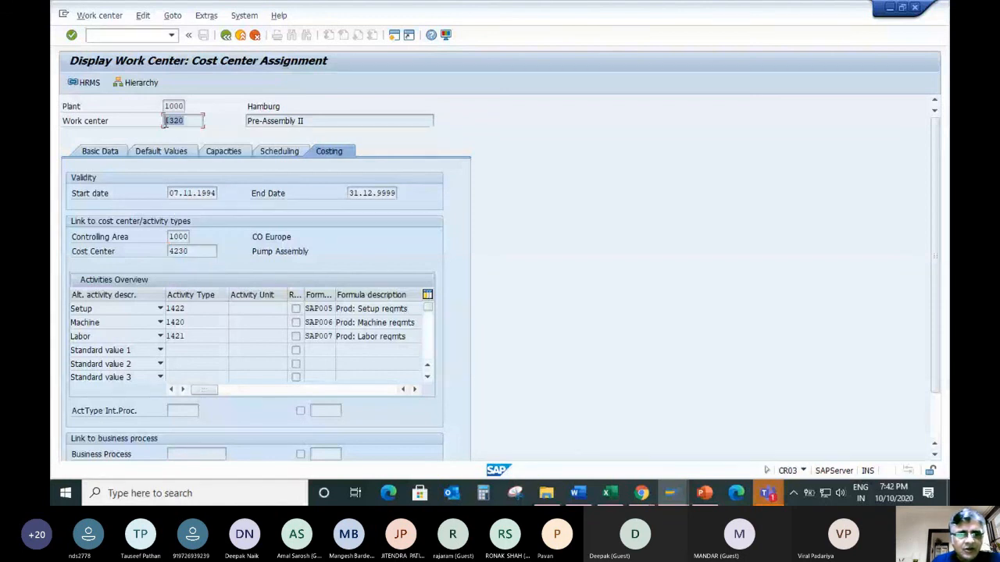
{"action": "left_click_drag", "start_coordinate": [192, 250], "coordinate": [166, 252]}
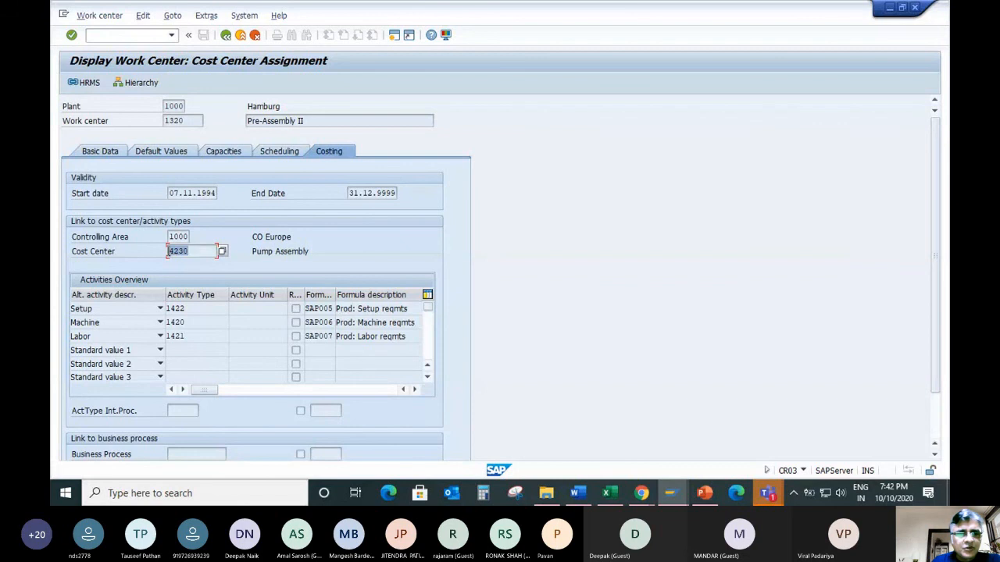
{"action": "left_click_drag", "start_coordinate": [185, 122], "coordinate": [159, 123]}
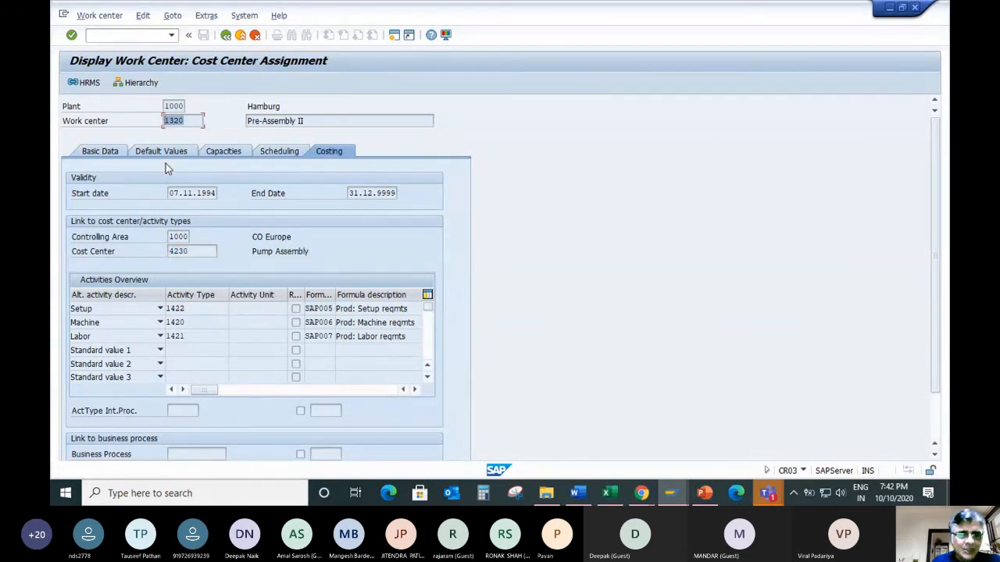
Leave the work center and the routing to return to the cost estimate of material P-102
{"action": "left_click", "coordinate": [226, 34]}
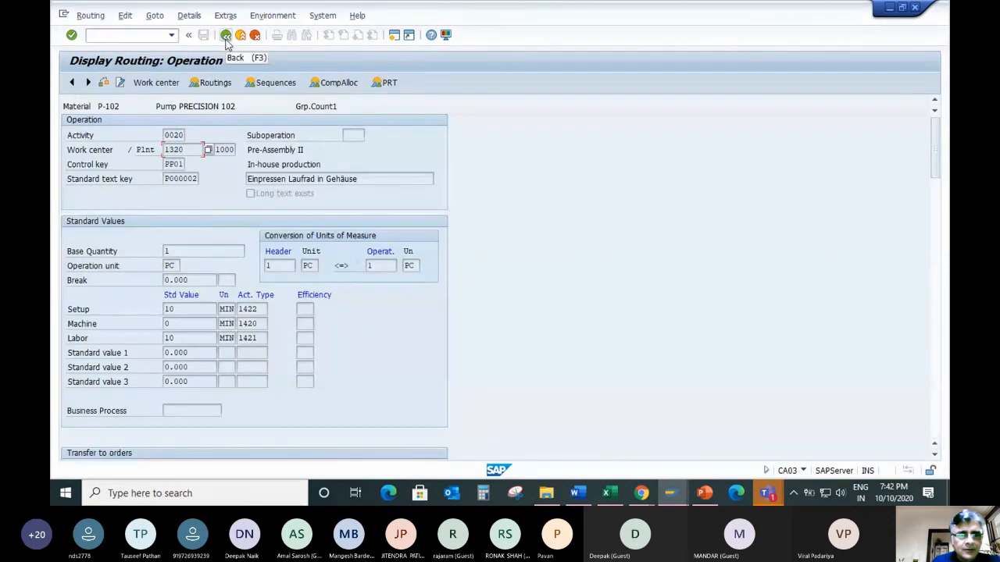
{"action": "left_click", "coordinate": [226, 36]}
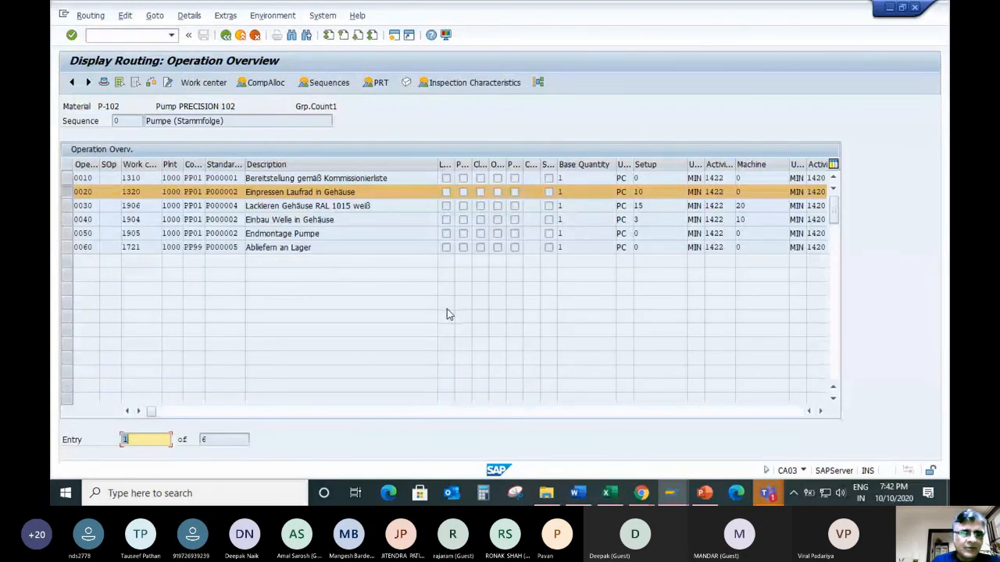
{"action": "left_click", "coordinate": [226, 35]}
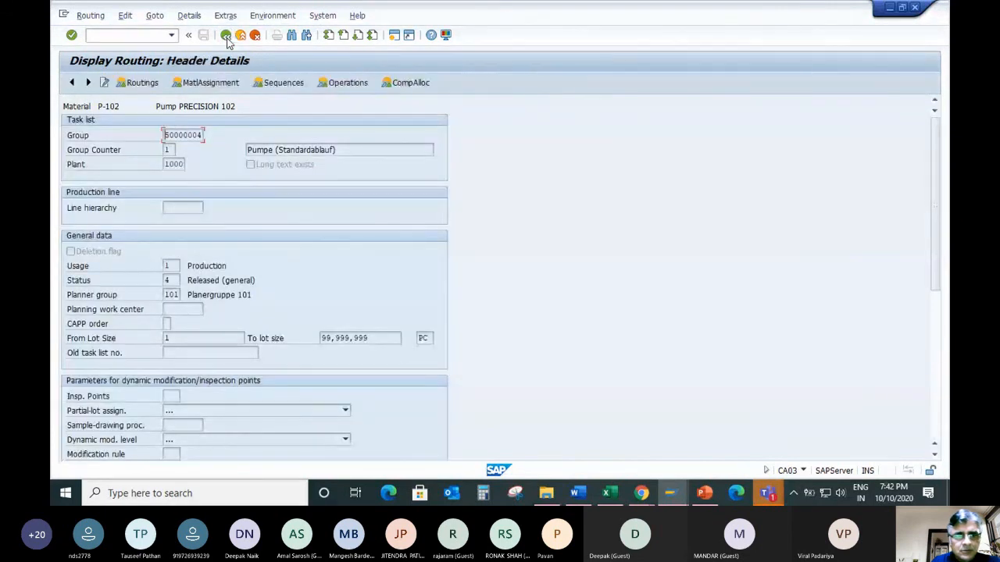
{"action": "left_click", "coordinate": [226, 35]}
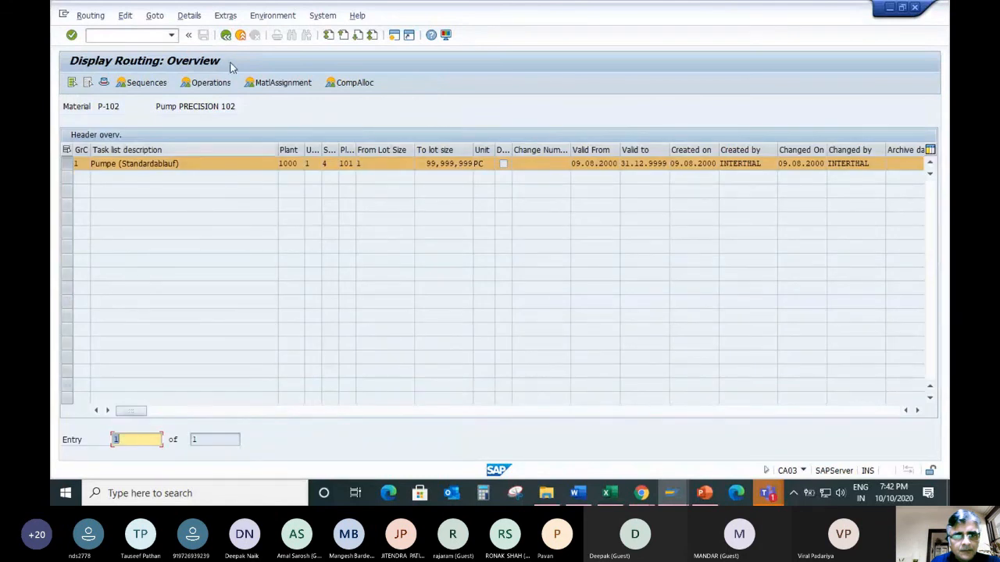
{"action": "left_click", "coordinate": [226, 35]}
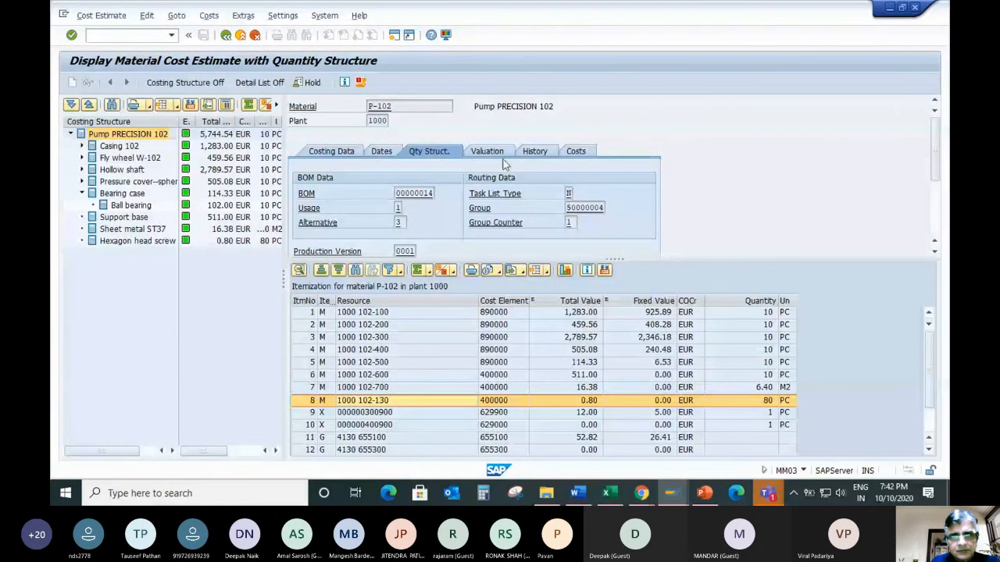
Open costing variant PPC1 from the costing data and examine its costing type and valuation variant controls
{"action": "left_click", "coordinate": [332, 152]}
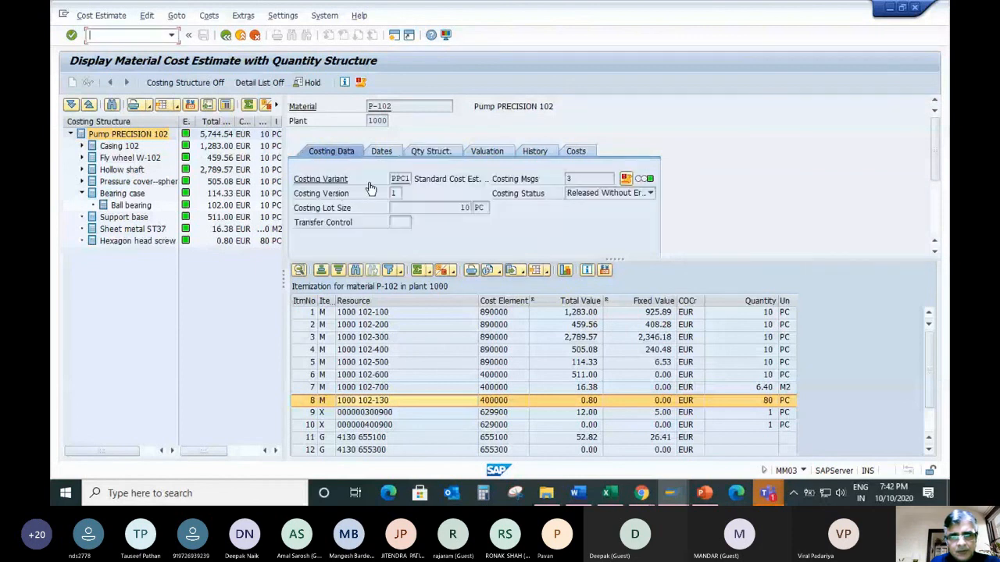
{"action": "double_click", "coordinate": [400, 177]}
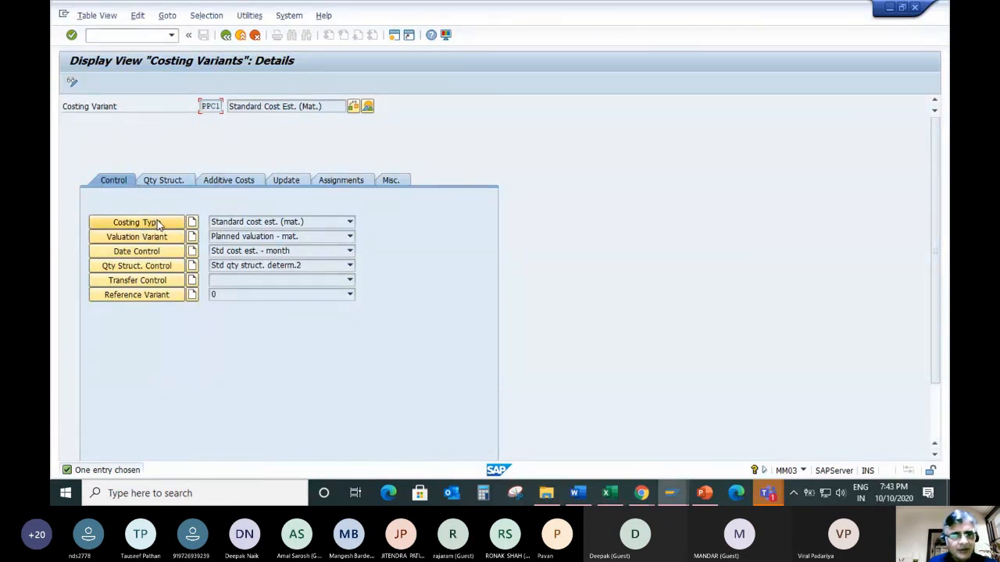
{"action": "left_click", "coordinate": [292, 224]}
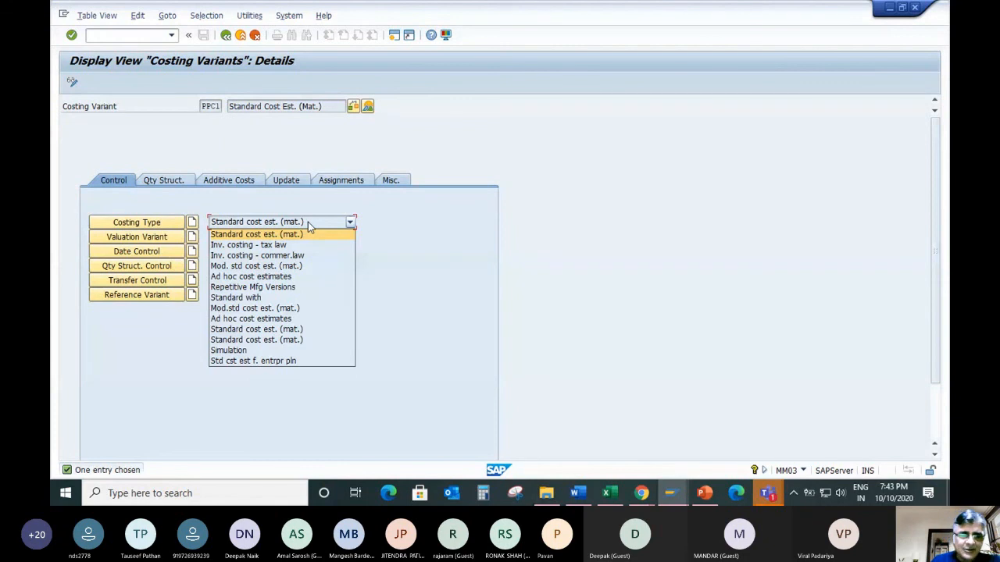
{"action": "left_click", "coordinate": [383, 231]}
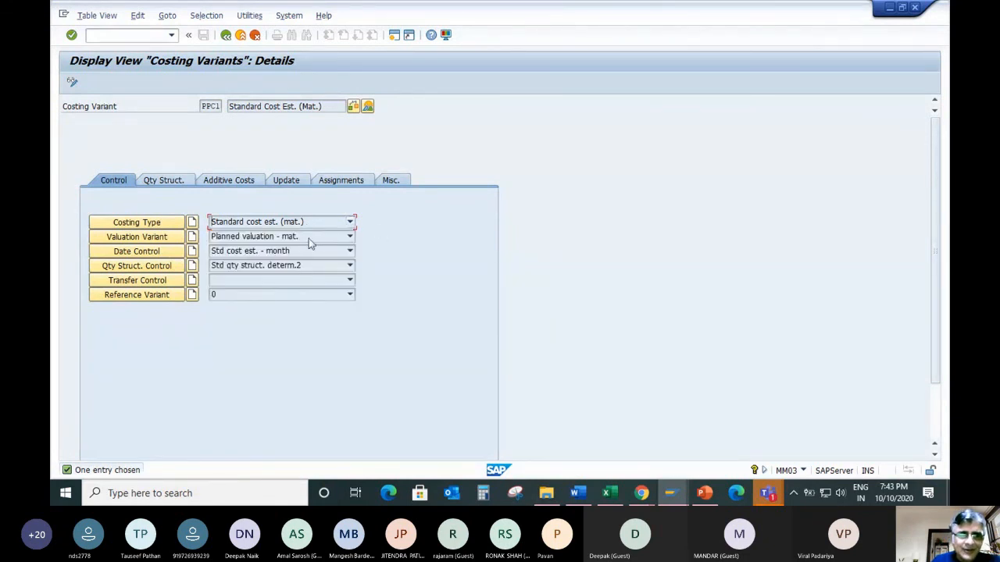
{"action": "left_click", "coordinate": [152, 239]}
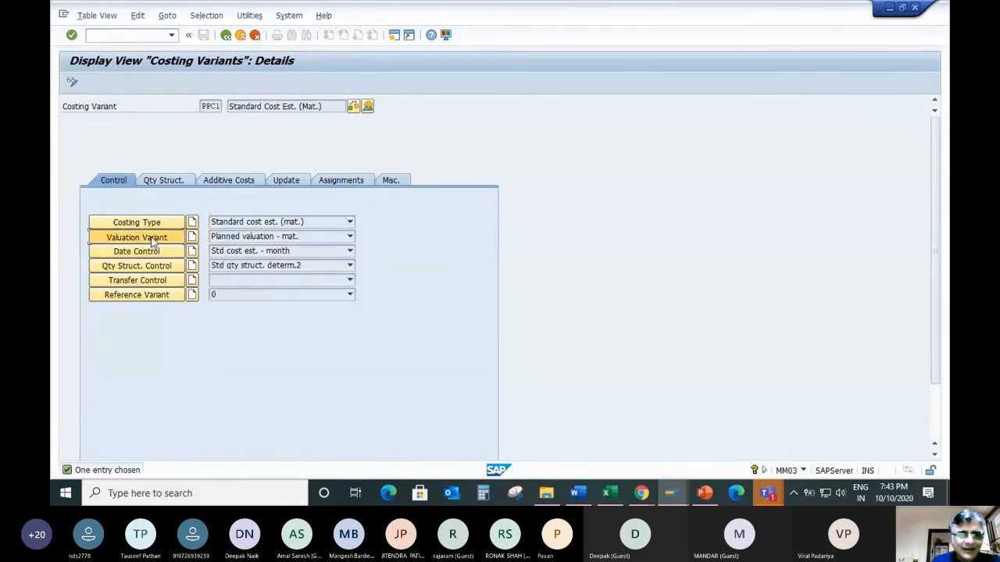
{"action": "left_click", "coordinate": [239, 237]}
{"action": "left_click", "coordinate": [239, 244]}
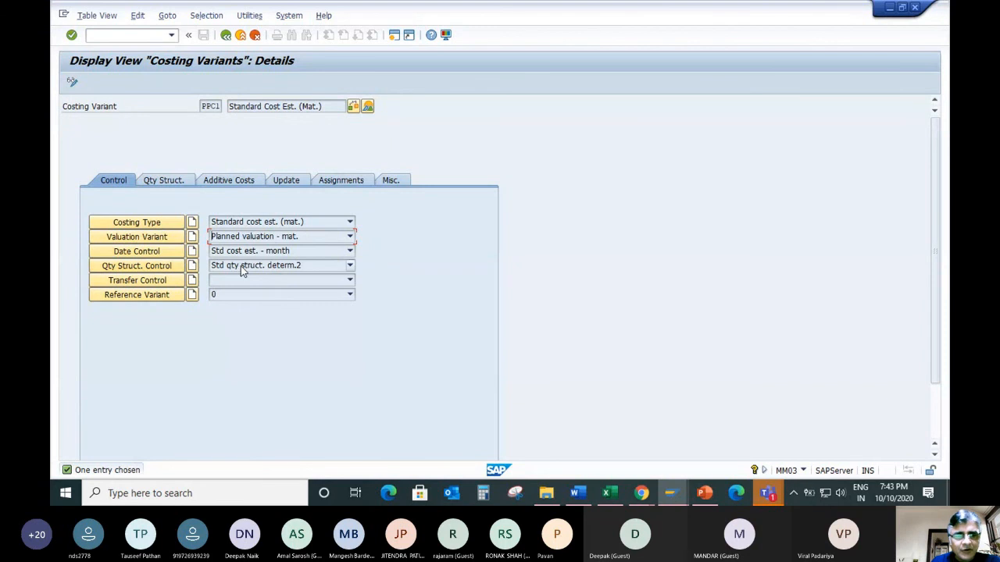
Review the costing variant's quantity structure settings and the available options for additive cost components
{"action": "left_click", "coordinate": [174, 182]}
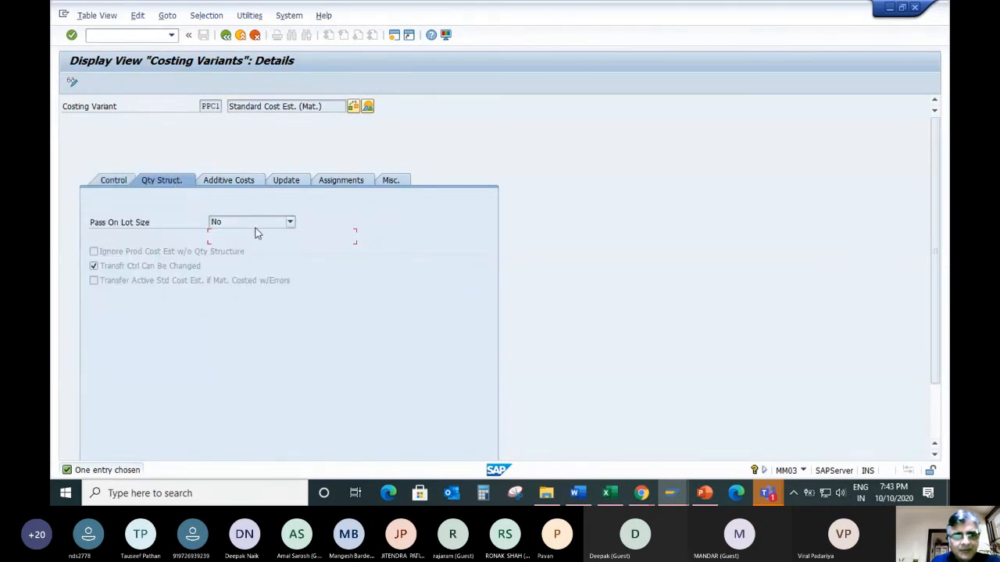
{"action": "left_click", "coordinate": [239, 181]}
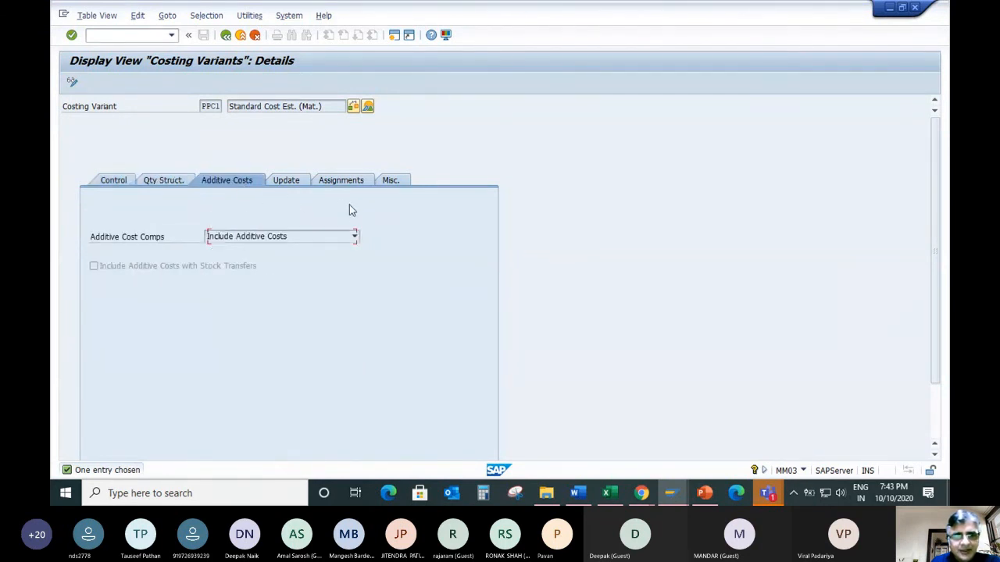
{"action": "left_click", "coordinate": [303, 239]}
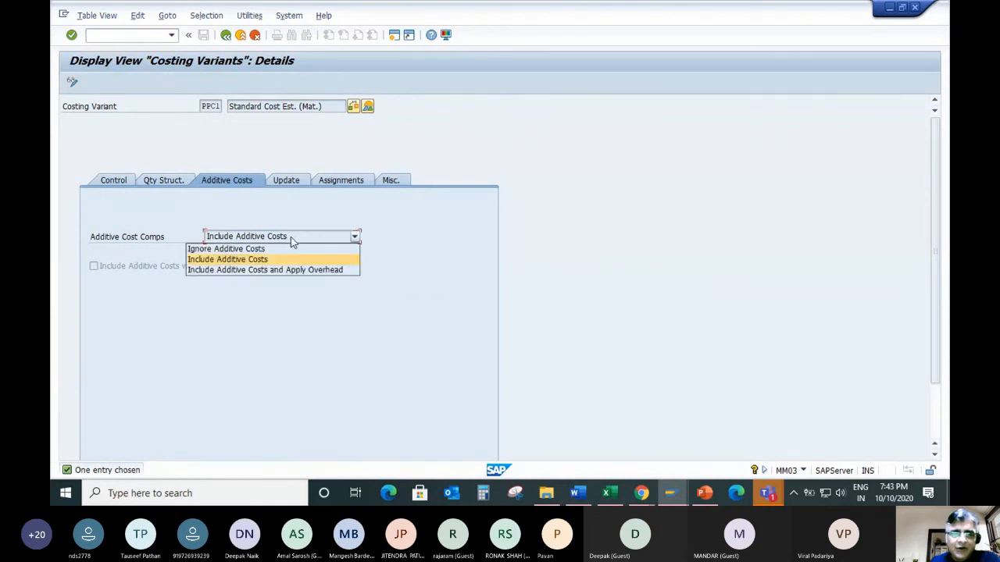
{"action": "left_click", "coordinate": [448, 228]}
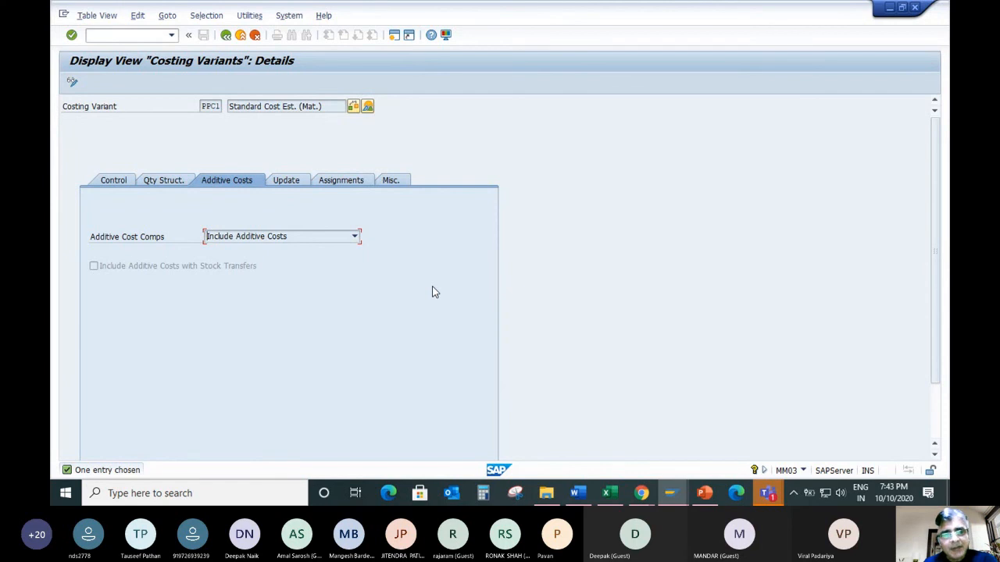
Check the costing variant's update parameters and display its cost component structure assignments by company code
{"action": "left_click", "coordinate": [283, 182]}
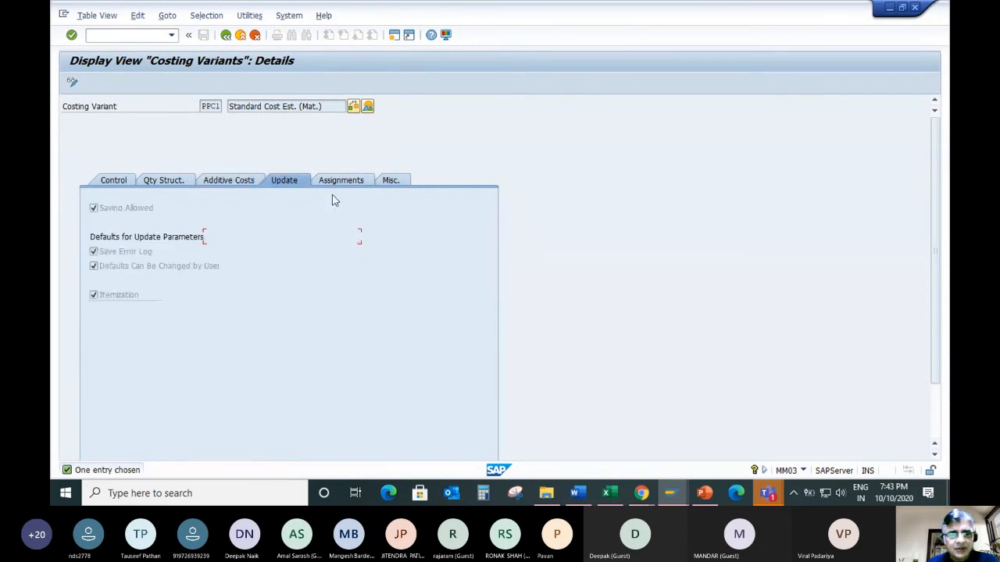
{"action": "left_click", "coordinate": [354, 186]}
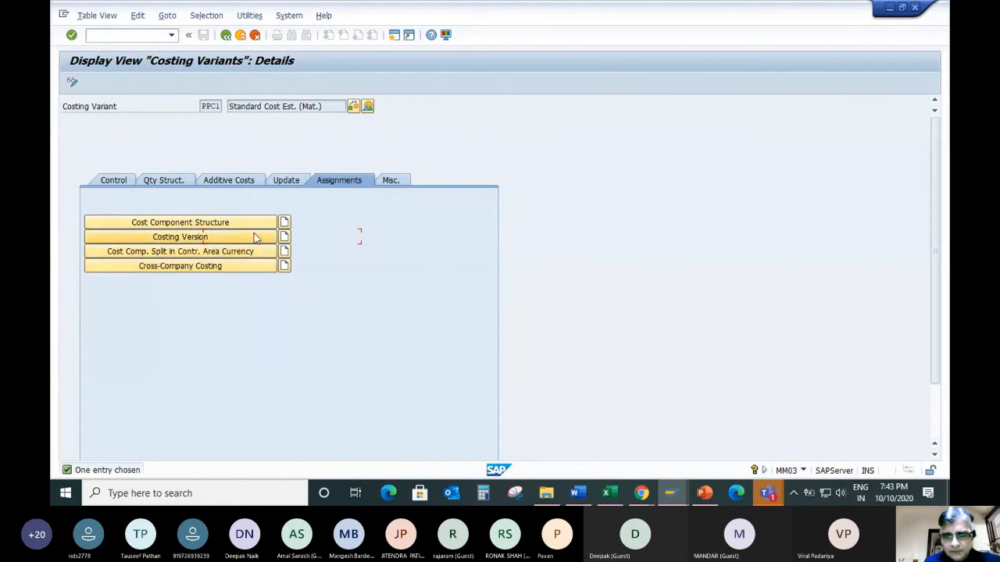
{"action": "left_click", "coordinate": [194, 222]}
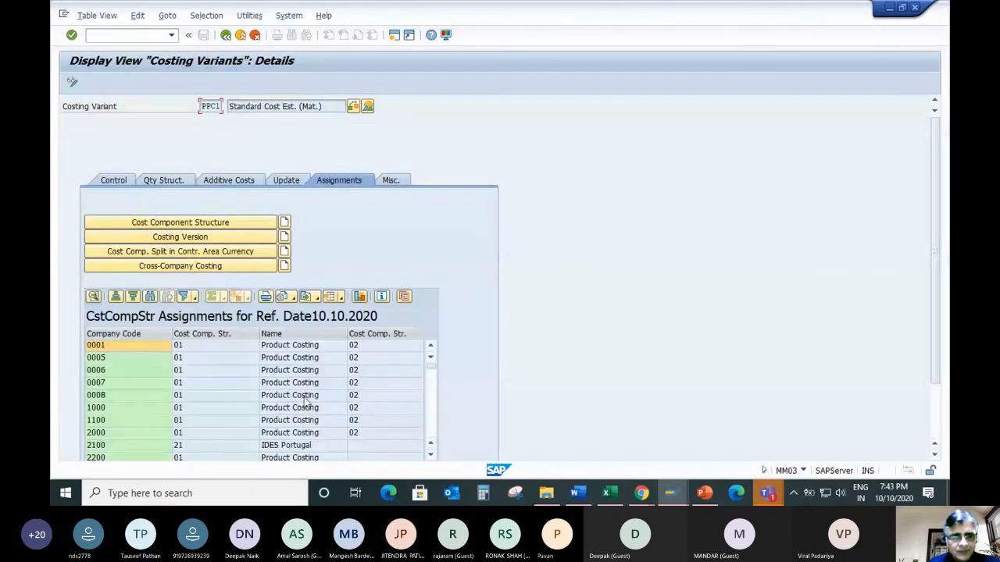
Browse the cost component structure assignments by company code and return to the cost estimate of P-102
{"action": "scroll", "coordinate": [308, 402], "scroll_direction": "down", "scroll_amount": 4}
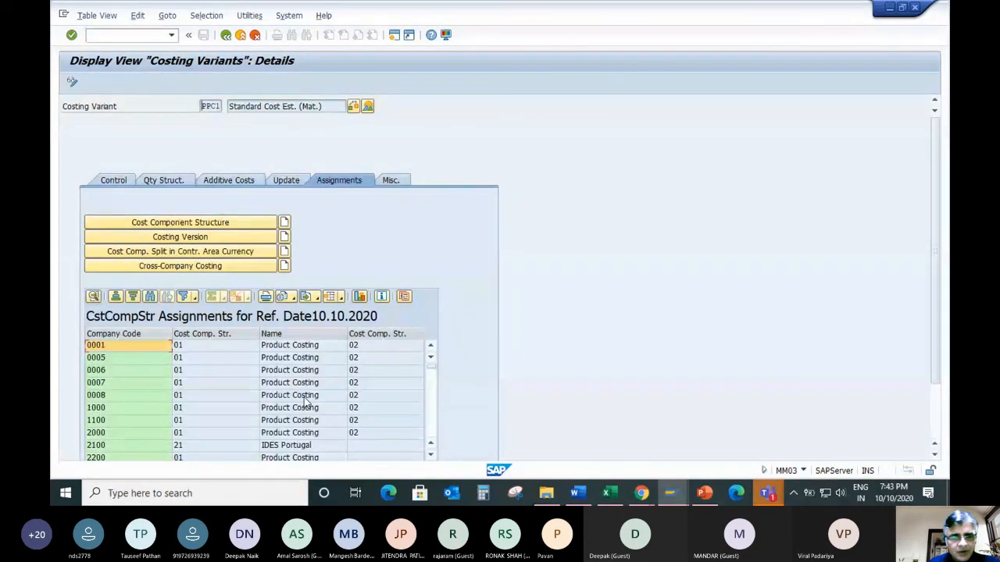
{"action": "scroll", "coordinate": [307, 401], "scroll_direction": "down", "scroll_amount": 3}
{"action": "scroll", "coordinate": [309, 399], "scroll_direction": "up", "scroll_amount": 6}
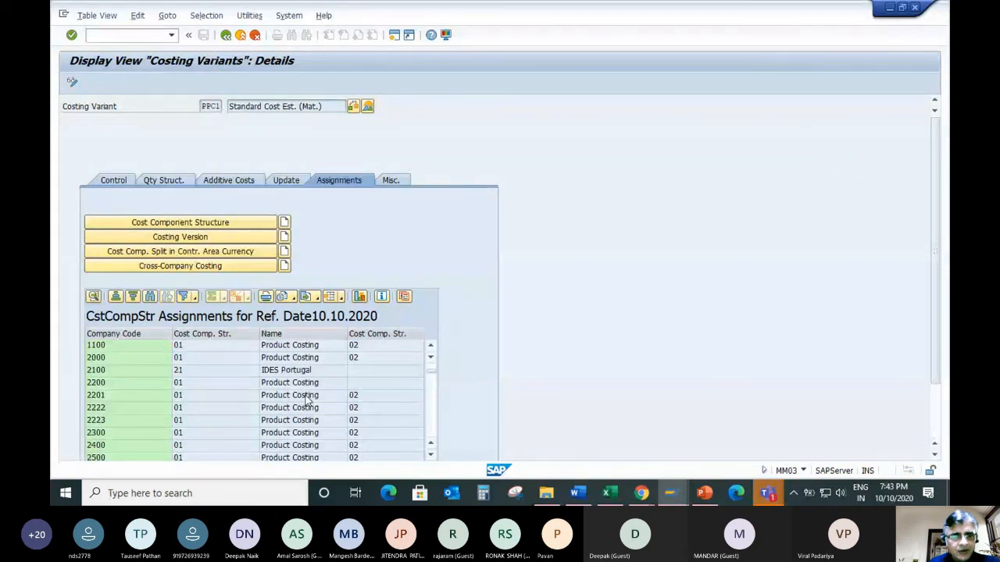
{"action": "scroll", "coordinate": [308, 400], "scroll_direction": "up", "scroll_amount": 2}
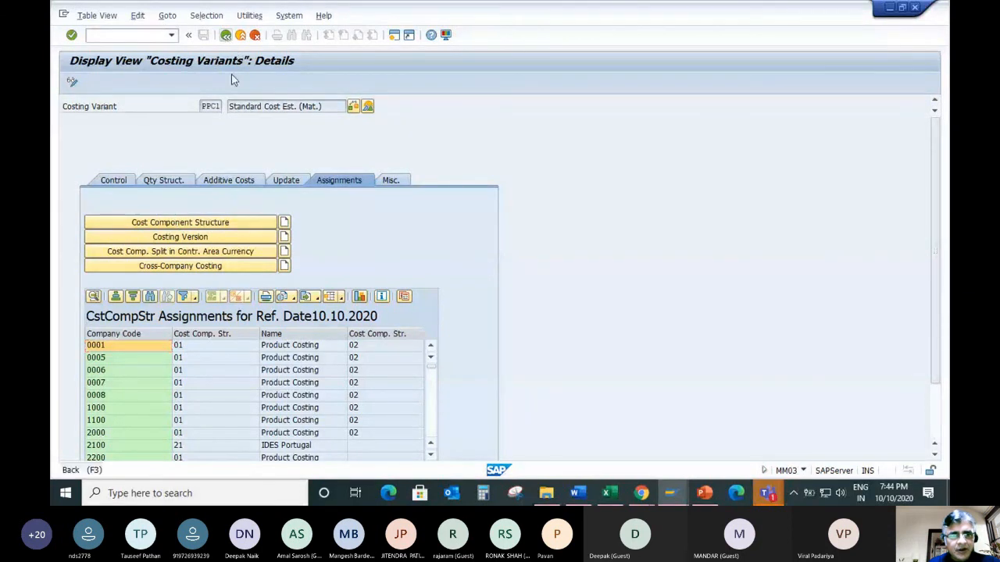
{"action": "key", "text": "F3"}
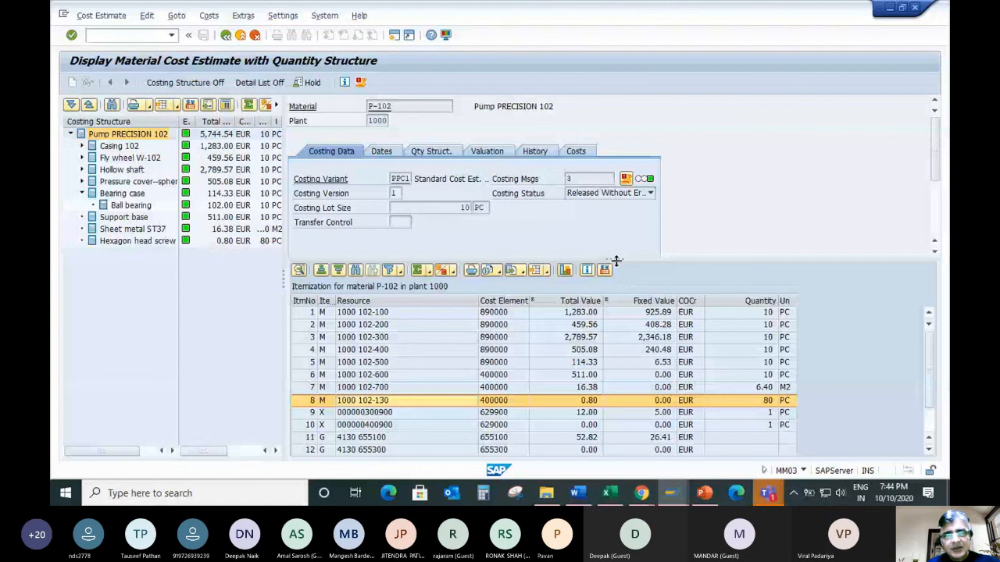
Enlarge the itemization area and review the possible costing status values for the P-102 estimate
{"action": "left_click_drag", "start_coordinate": [617, 260], "coordinate": [616, 248]}
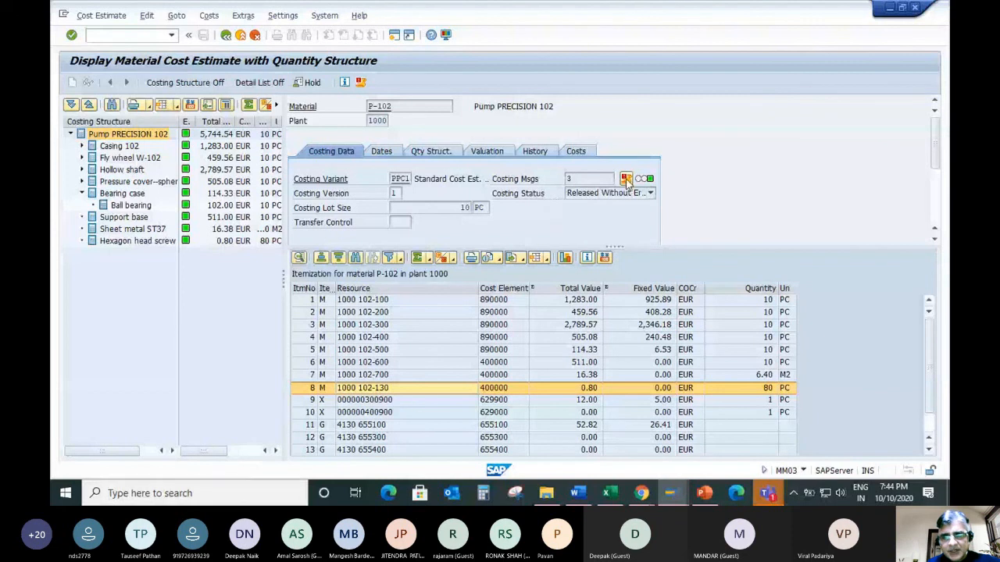
{"action": "left_click", "coordinate": [589, 197]}
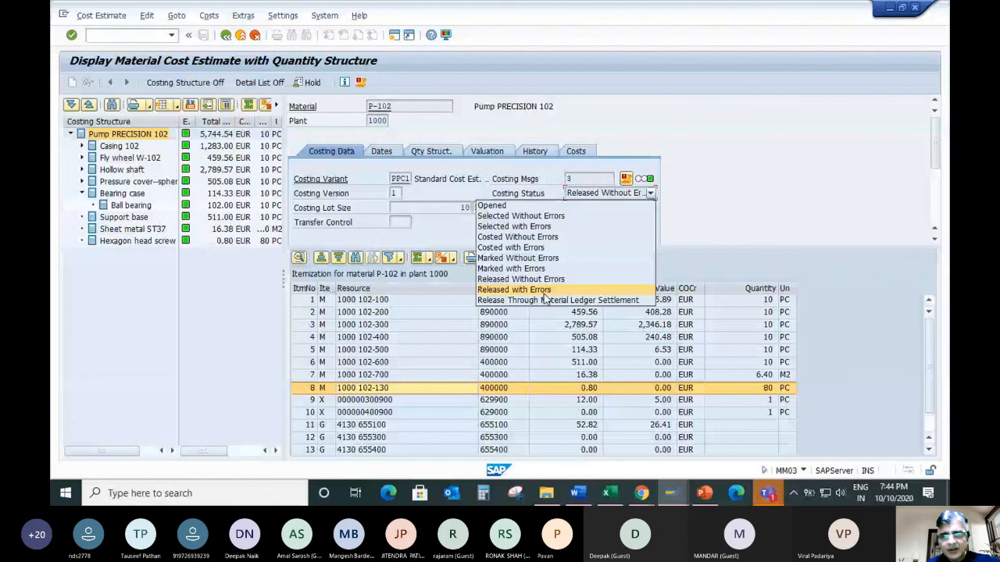
{"action": "left_click", "coordinate": [626, 181]}
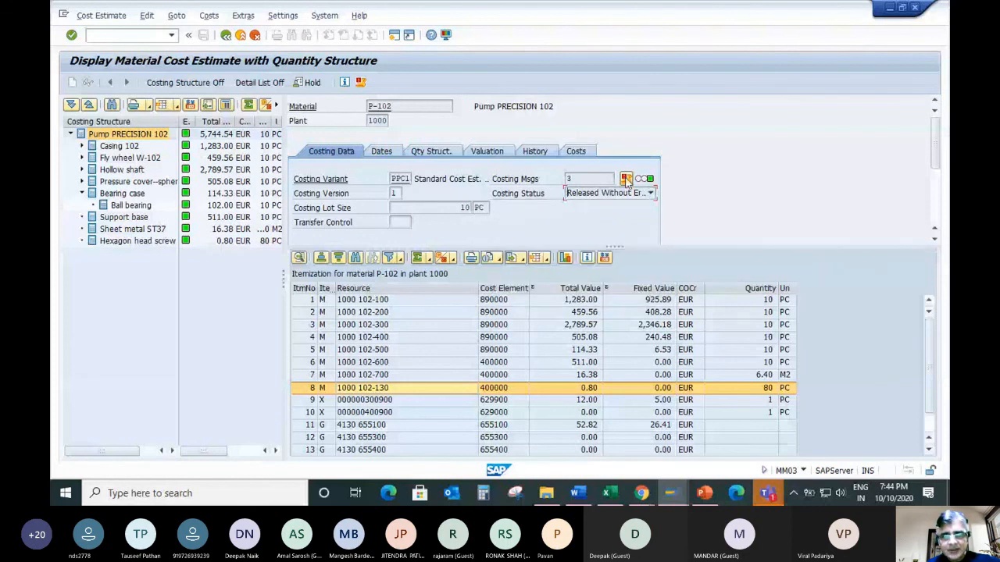
Display the costing message log for P-102 and examine each message about BOM item 0090 and processes 300900 and 400900
{"action": "left_click", "coordinate": [626, 179]}
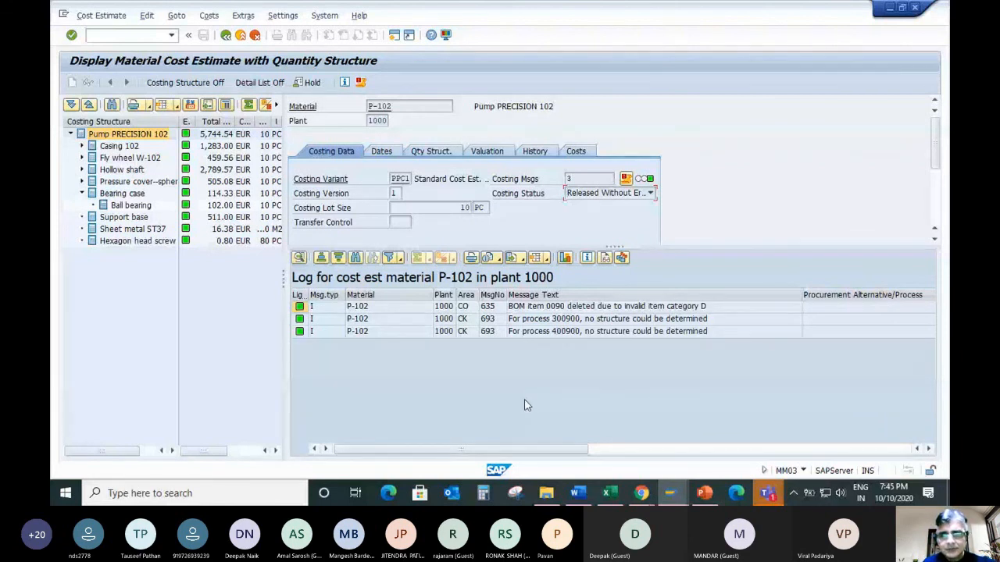
{"action": "left_click", "coordinate": [525, 321]}
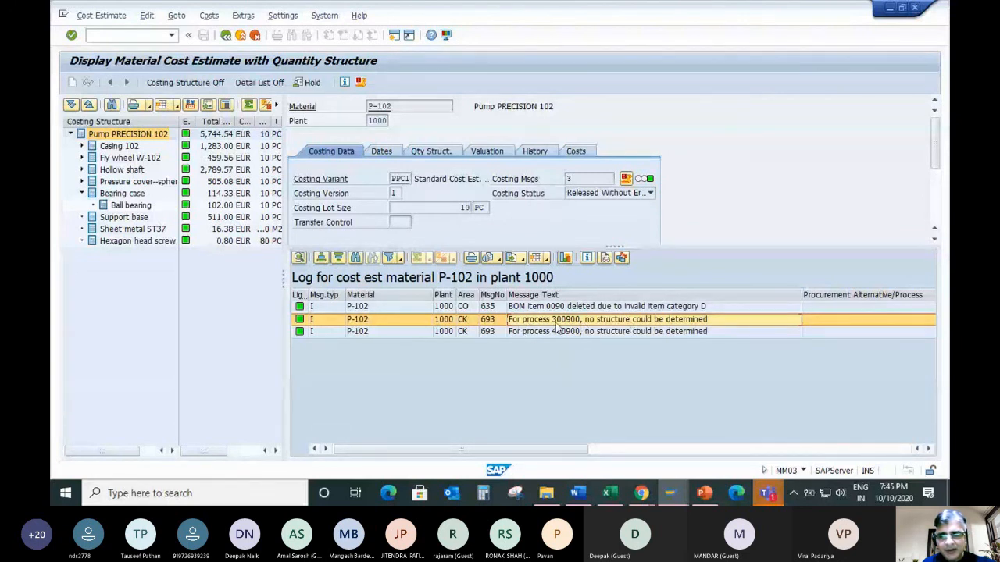
{"action": "left_click", "coordinate": [535, 308]}
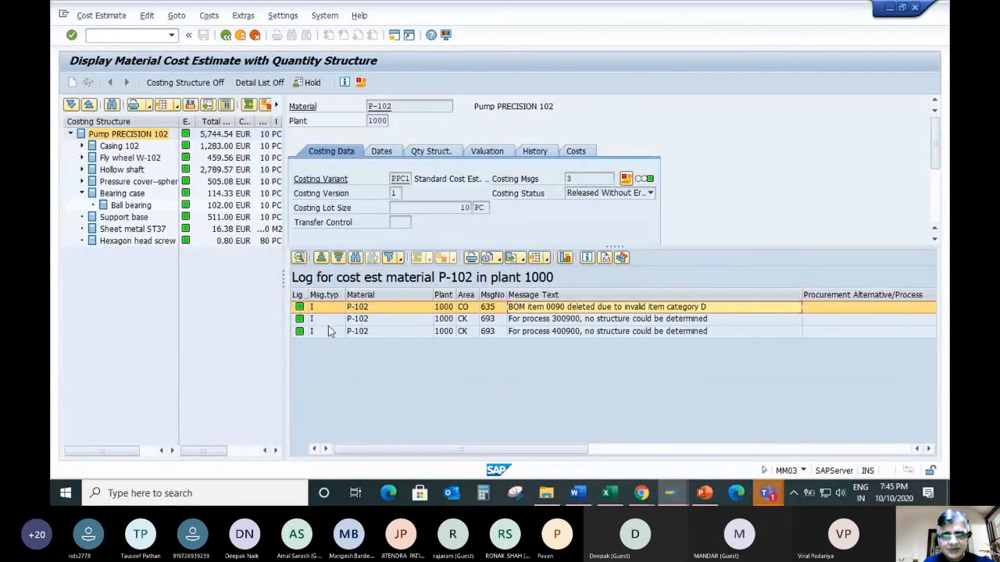
{"action": "left_click", "coordinate": [572, 331]}
{"action": "left_click", "coordinate": [571, 319]}
{"action": "left_click", "coordinate": [571, 306]}
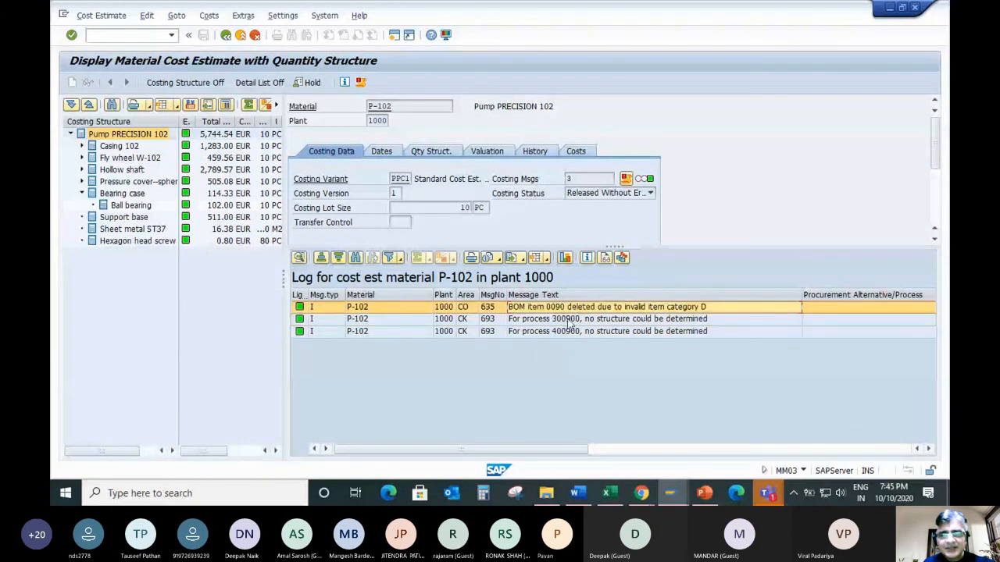
{"action": "left_click", "coordinate": [571, 331]}
{"action": "left_click", "coordinate": [570, 318]}
{"action": "left_click", "coordinate": [569, 308]}
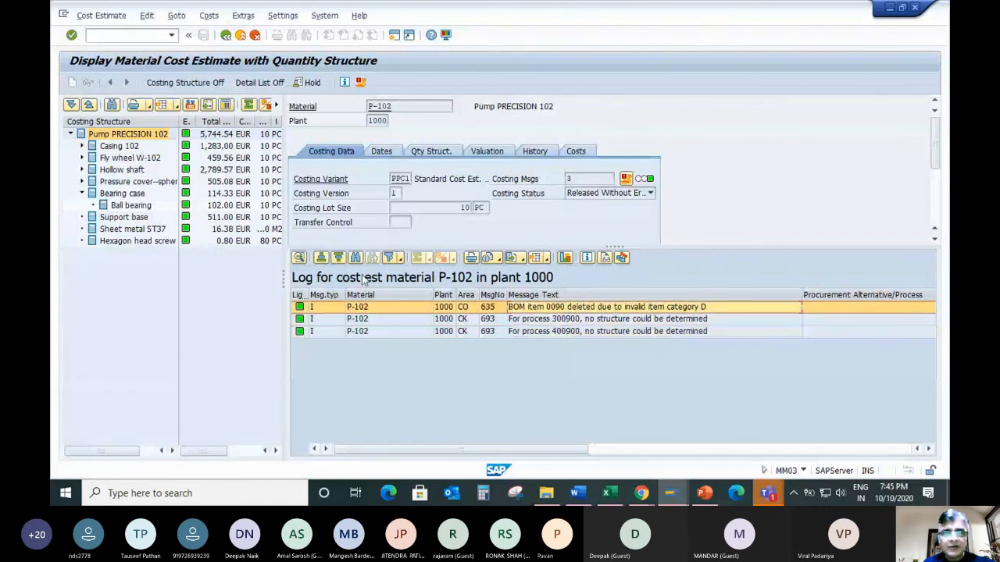
Glance at the costing dates, redisplay the message log from the costing data and recheck the costing status options
{"action": "left_click", "coordinate": [383, 153]}
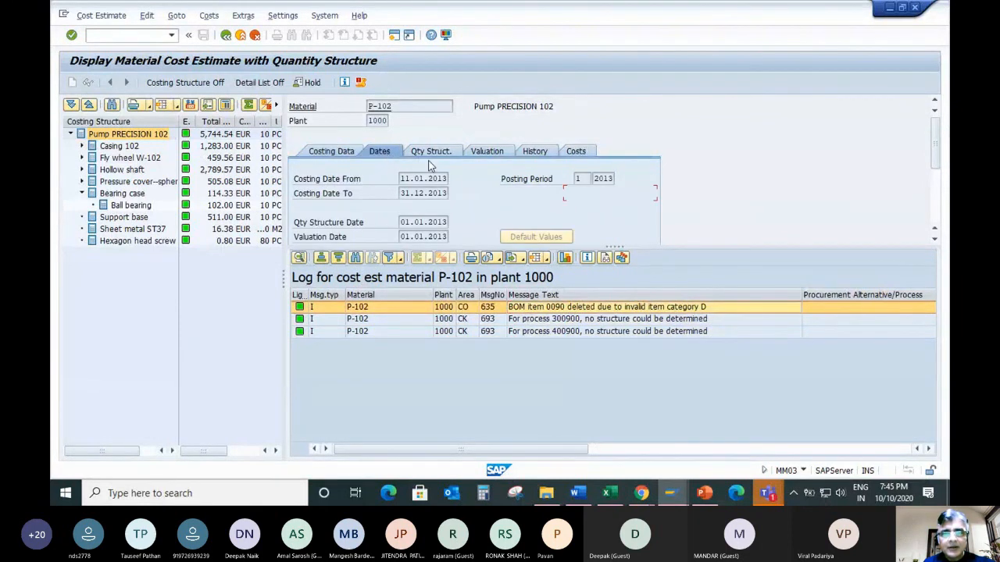
{"action": "left_click", "coordinate": [347, 154]}
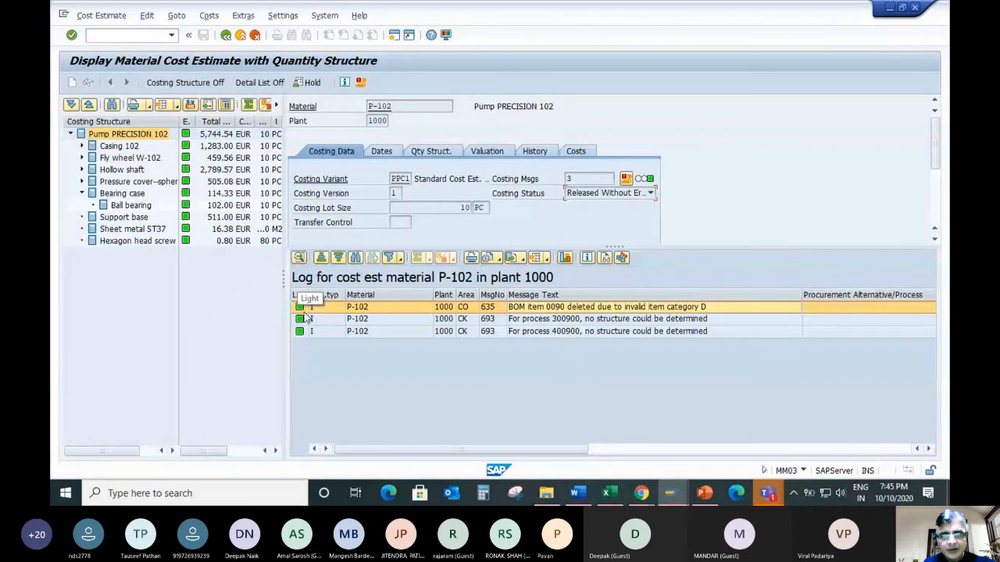
{"action": "left_click", "coordinate": [625, 178]}
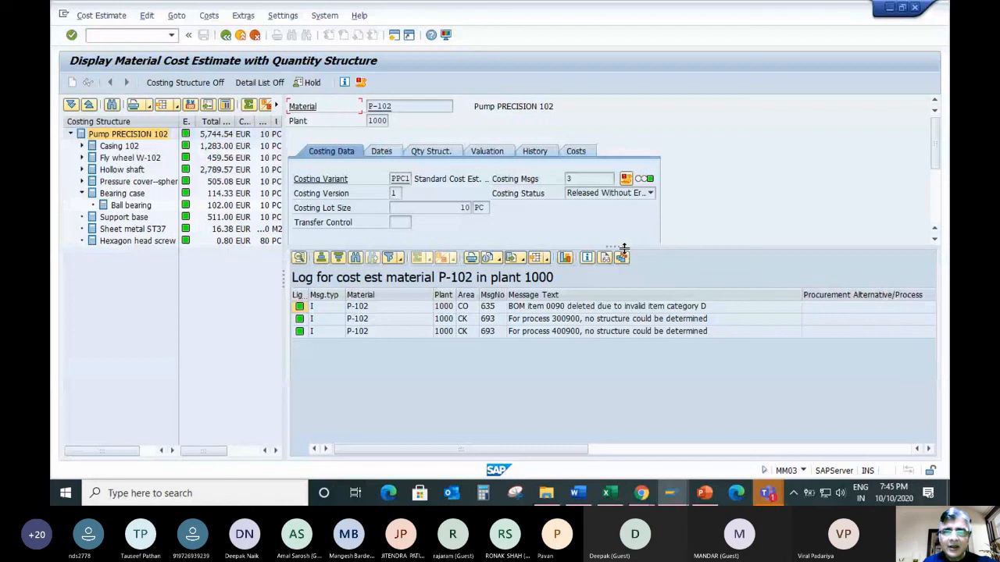
{"action": "left_click", "coordinate": [614, 196]}
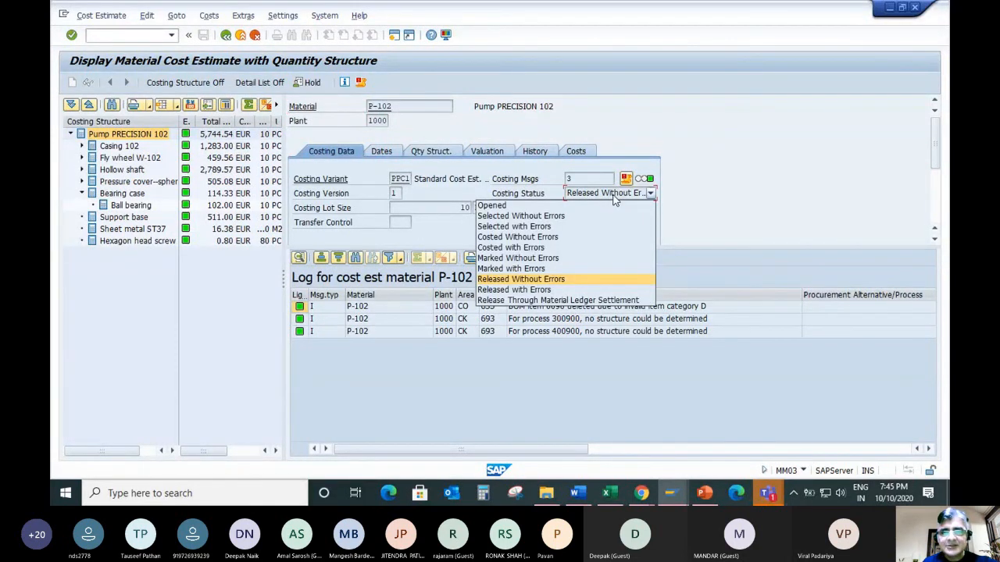
{"action": "left_click", "coordinate": [736, 189]}
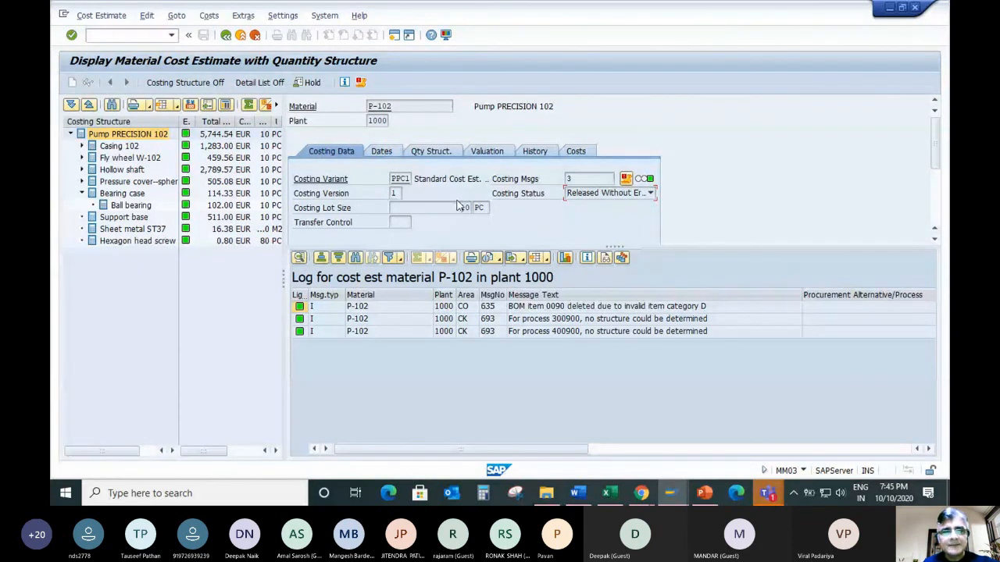
Review the dates, quantity structure and valuation details of the P-102 cost estimate, including its currency
{"action": "left_click", "coordinate": [378, 152]}
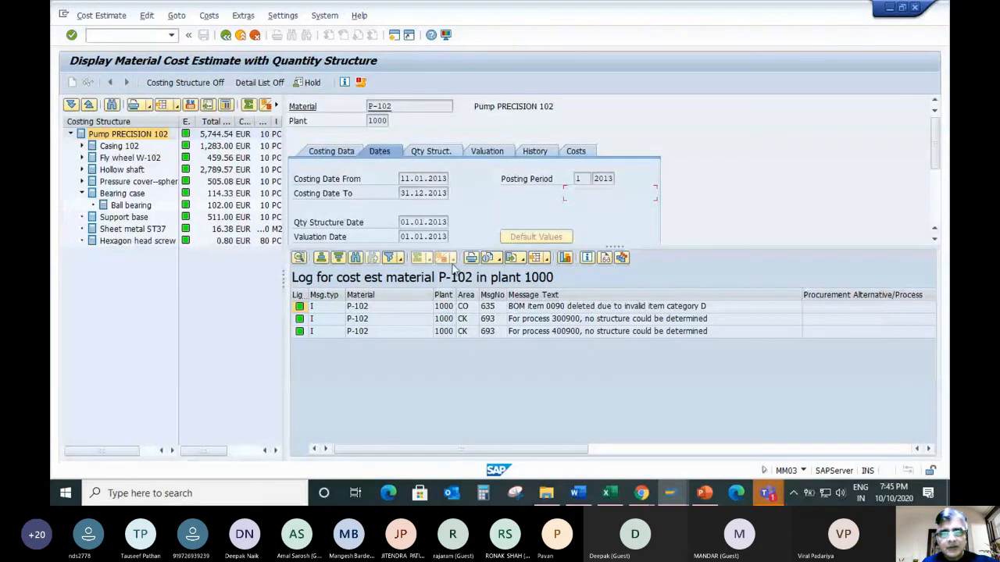
{"action": "left_click", "coordinate": [437, 153]}
{"action": "left_click", "coordinate": [491, 153]}
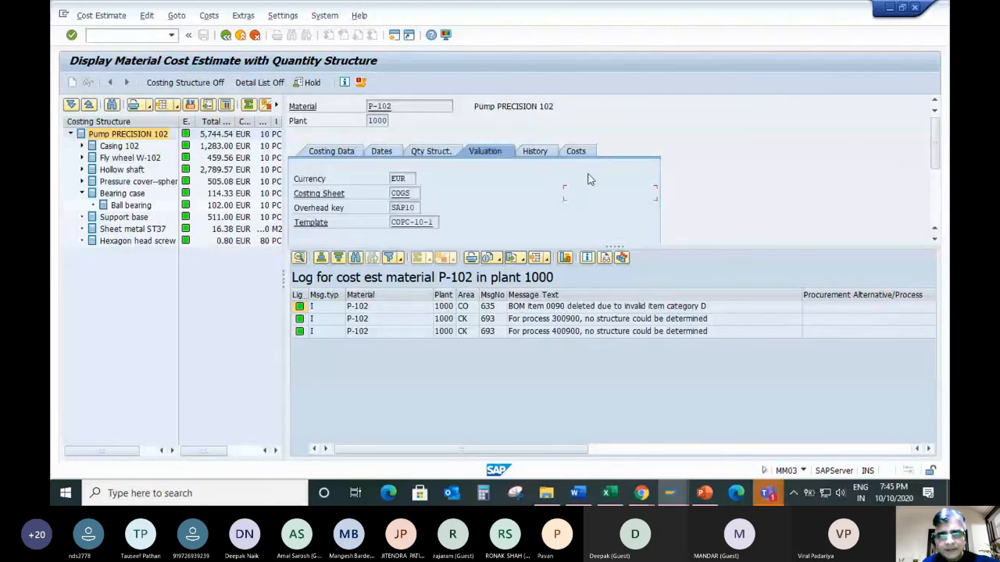
{"action": "left_click", "coordinate": [411, 180]}
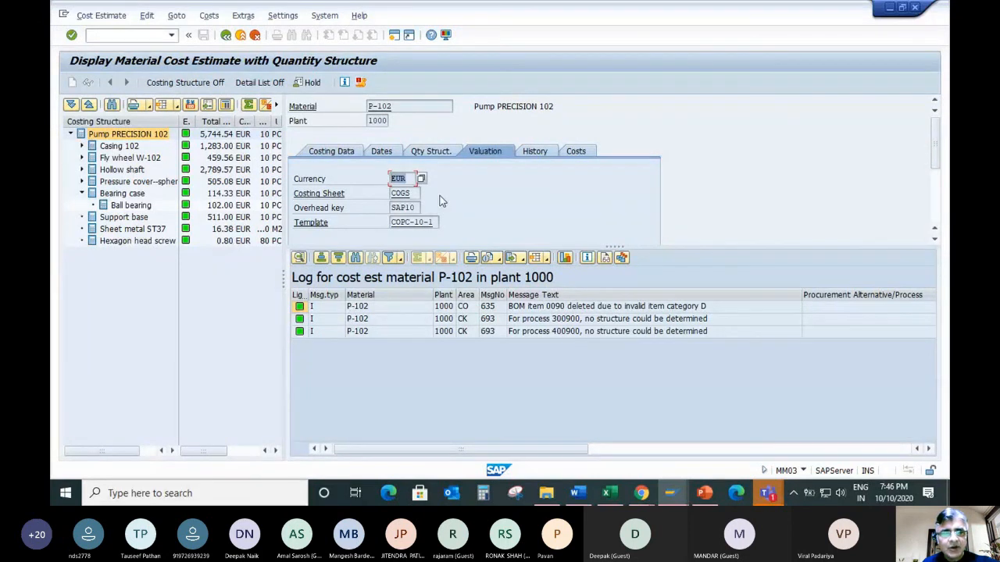
Open costing sheet COGS from the valuation data and display its rows with wider row and base columns
{"action": "double_click", "coordinate": [405, 194]}
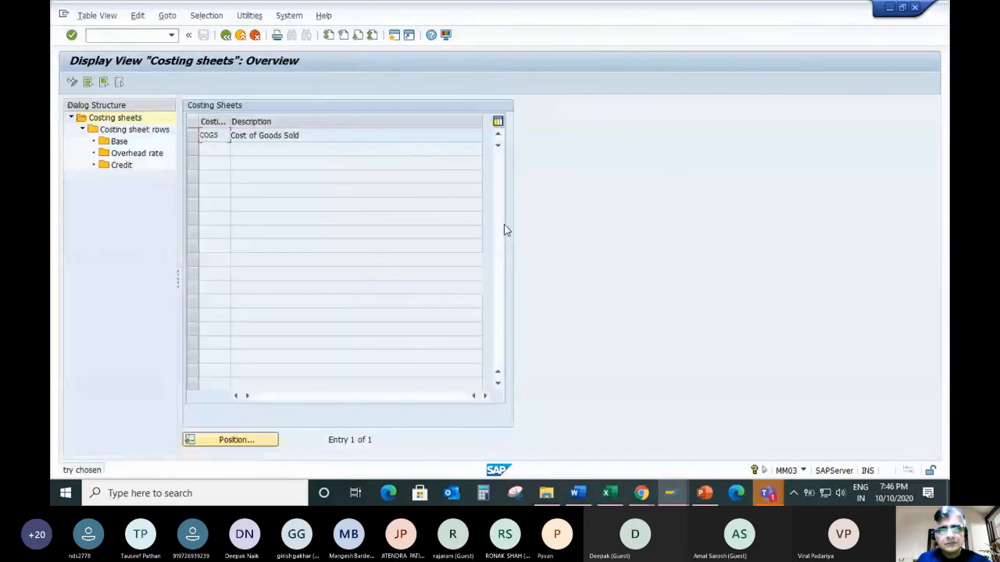
{"action": "left_click", "coordinate": [195, 136]}
{"action": "left_click", "coordinate": [116, 143]}
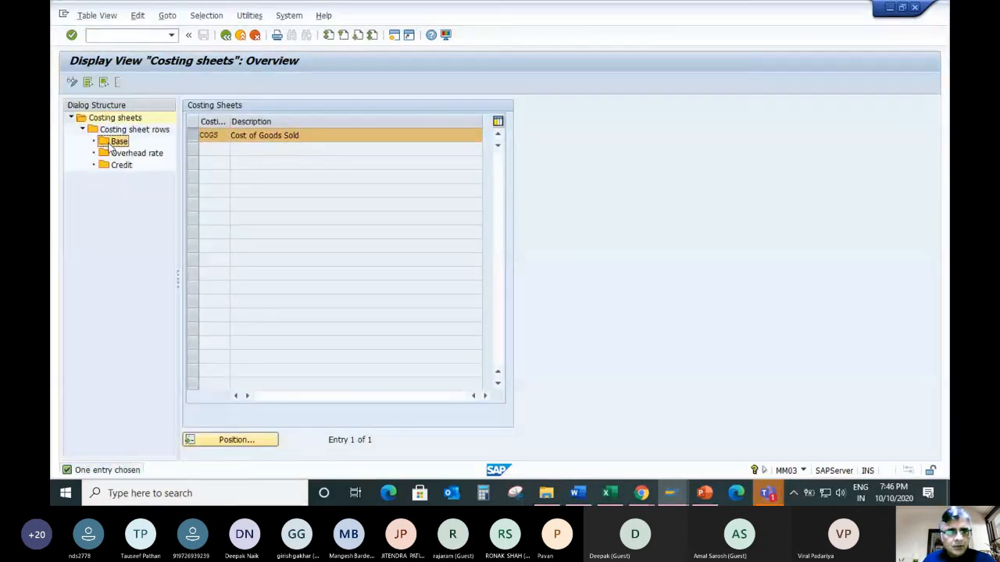
{"action": "left_click", "coordinate": [152, 132]}
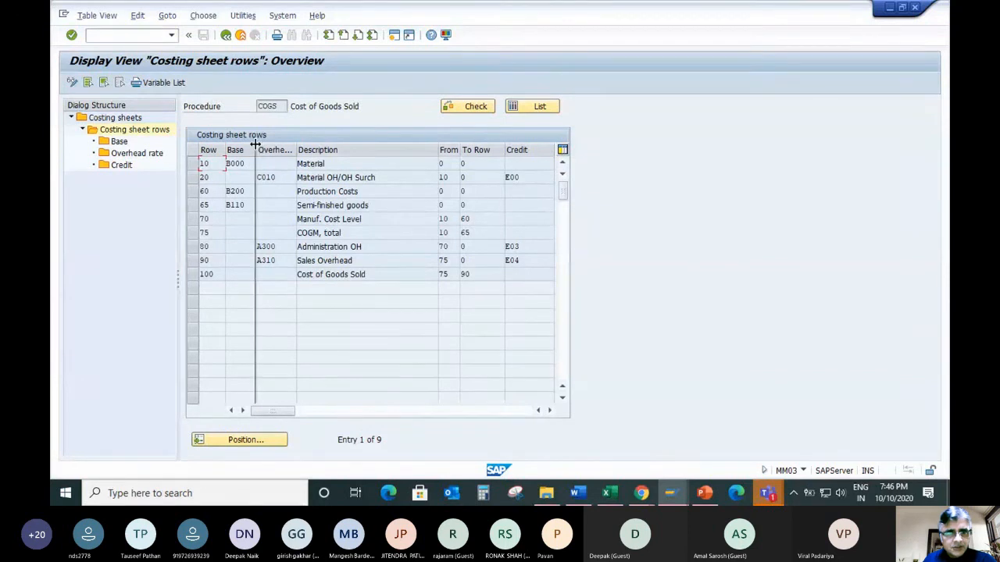
{"action": "left_click_drag", "start_coordinate": [257, 150], "coordinate": [265, 150]}
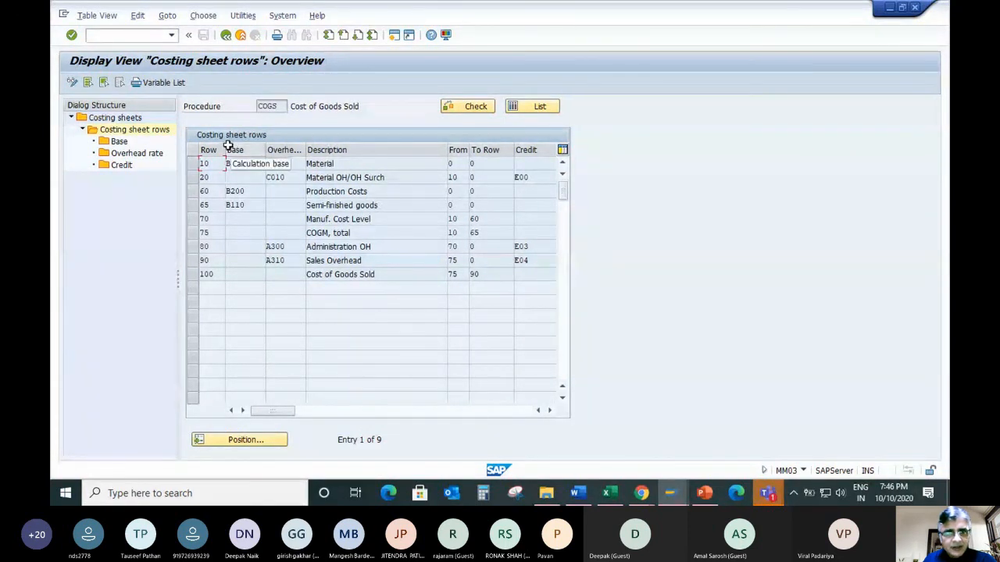
{"action": "left_click_drag", "start_coordinate": [226, 146], "coordinate": [235, 147]}
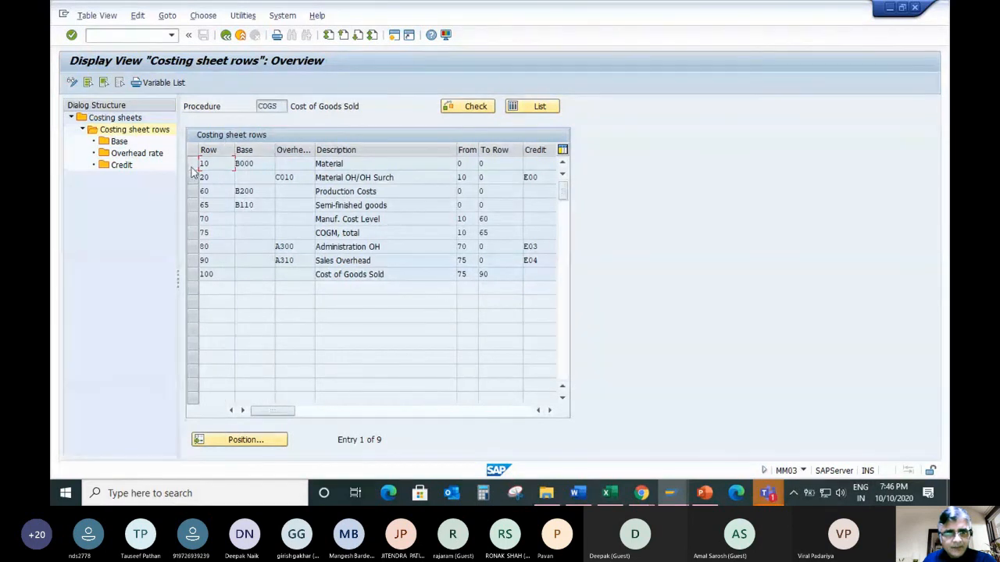
Display calculation base B000 of row 10 for controlling area 1000 and examine its cost element range
{"action": "left_click", "coordinate": [191, 163]}
{"action": "double_click", "coordinate": [117, 142]}
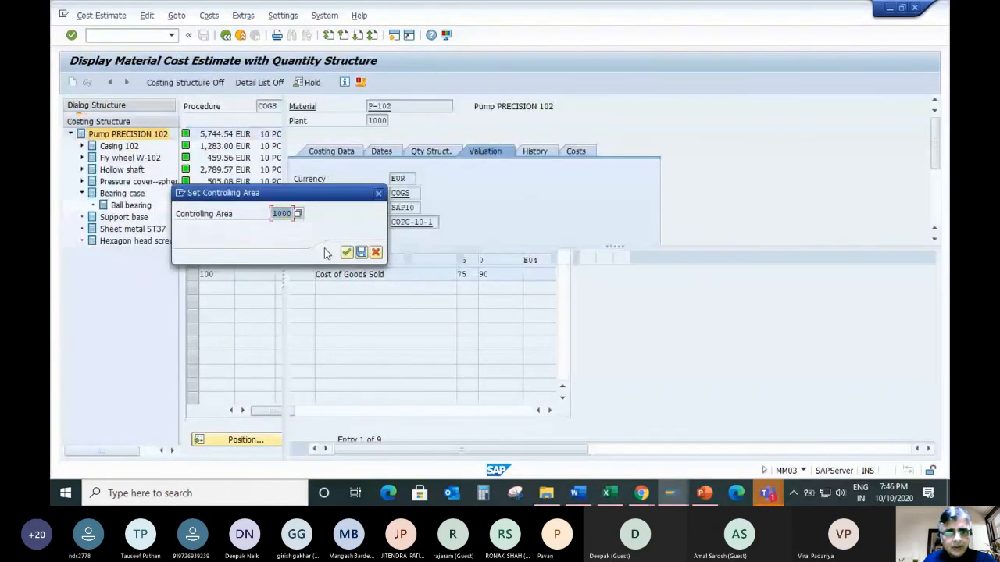
{"action": "left_click", "coordinate": [346, 252]}
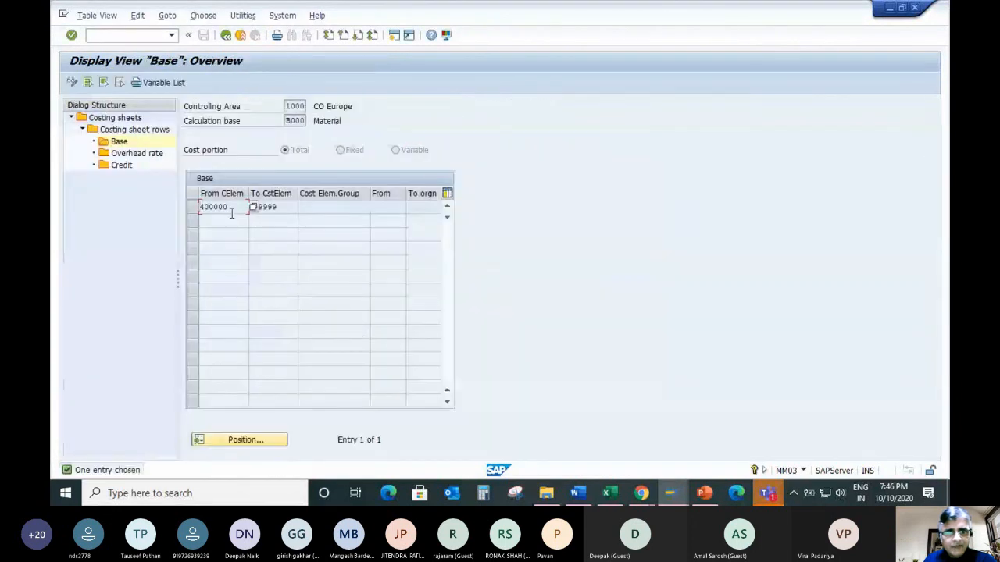
{"action": "key", "text": "Tab"}
{"action": "left_click_drag", "start_coordinate": [287, 208], "coordinate": [248, 207]}
{"action": "left_click", "coordinate": [208, 208]}
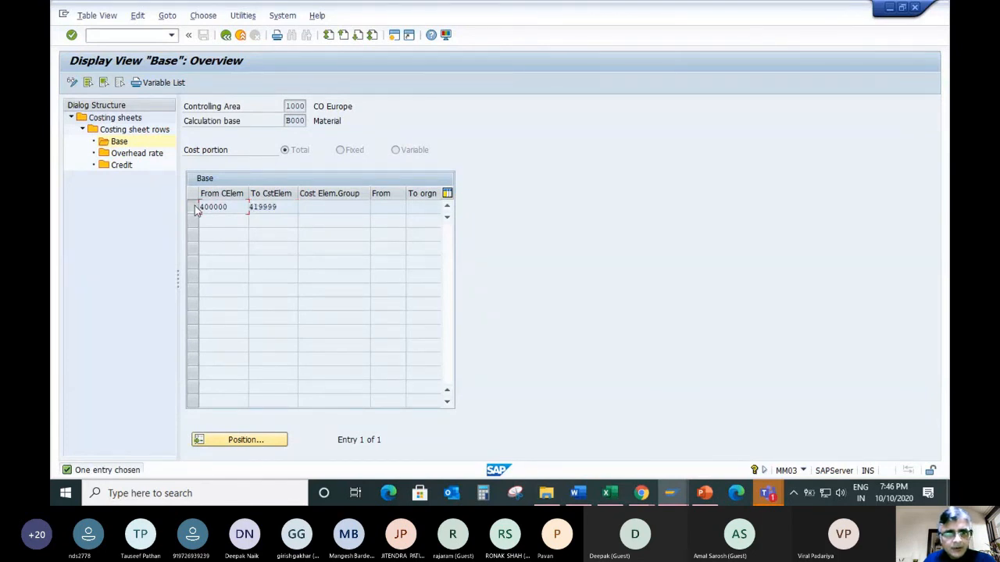
{"action": "left_click", "coordinate": [193, 207]}
{"action": "double_click", "coordinate": [161, 157]}
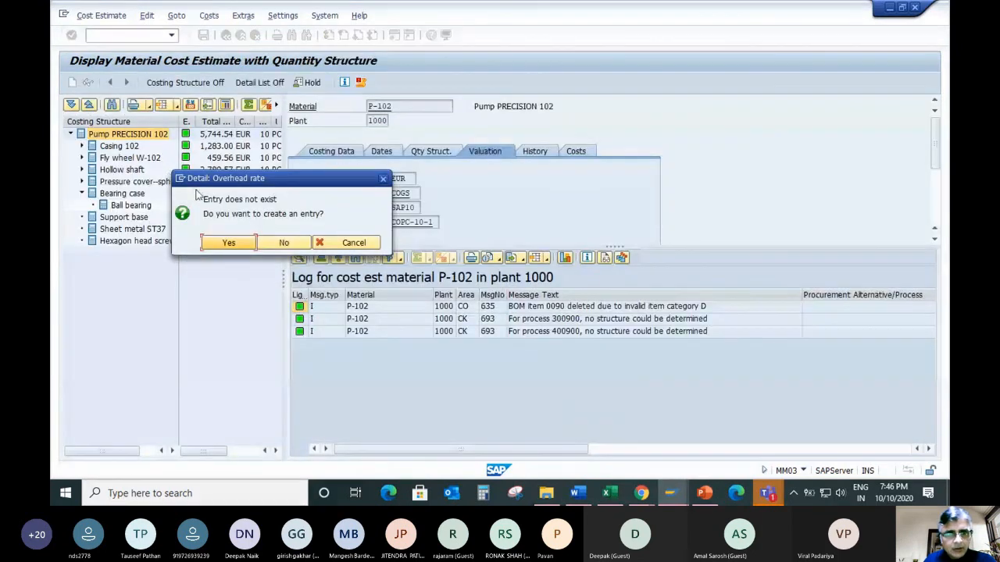
{"action": "left_click", "coordinate": [347, 243]}
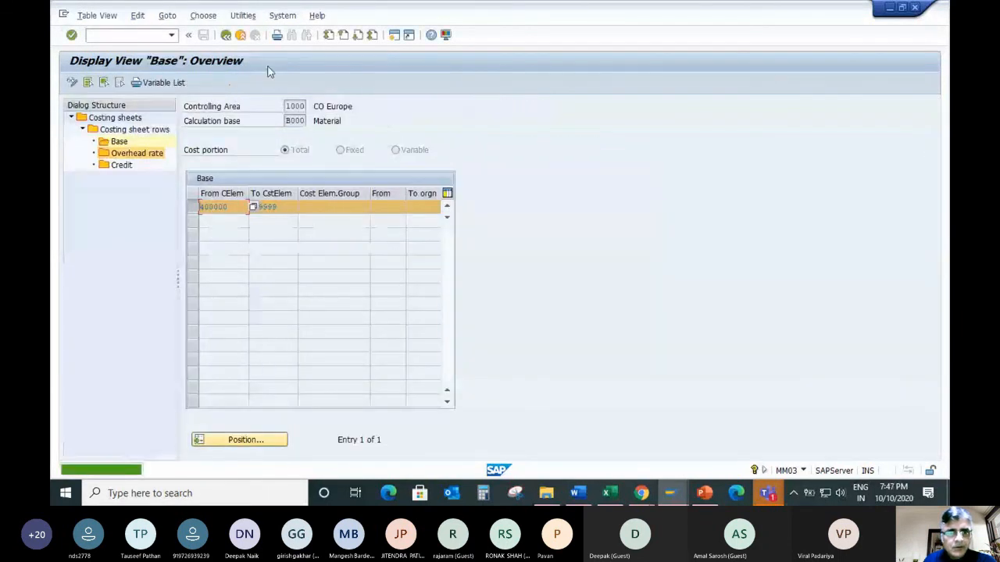
Return to the costing sheet rows and display the overhead rate of row 20, Material OH/OH Surch
{"action": "left_click", "coordinate": [226, 35]}
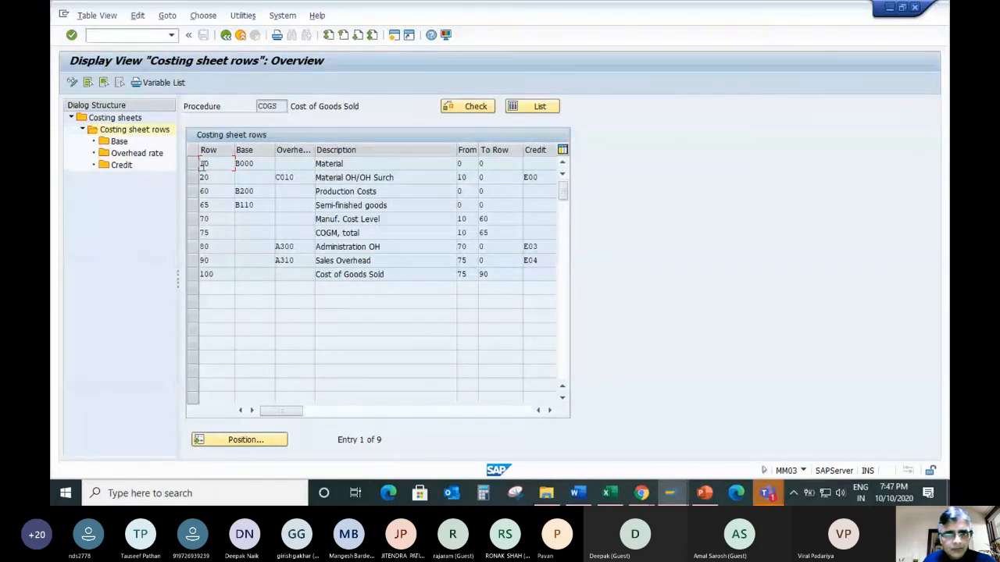
{"action": "left_click", "coordinate": [194, 164]}
{"action": "double_click", "coordinate": [154, 156]}
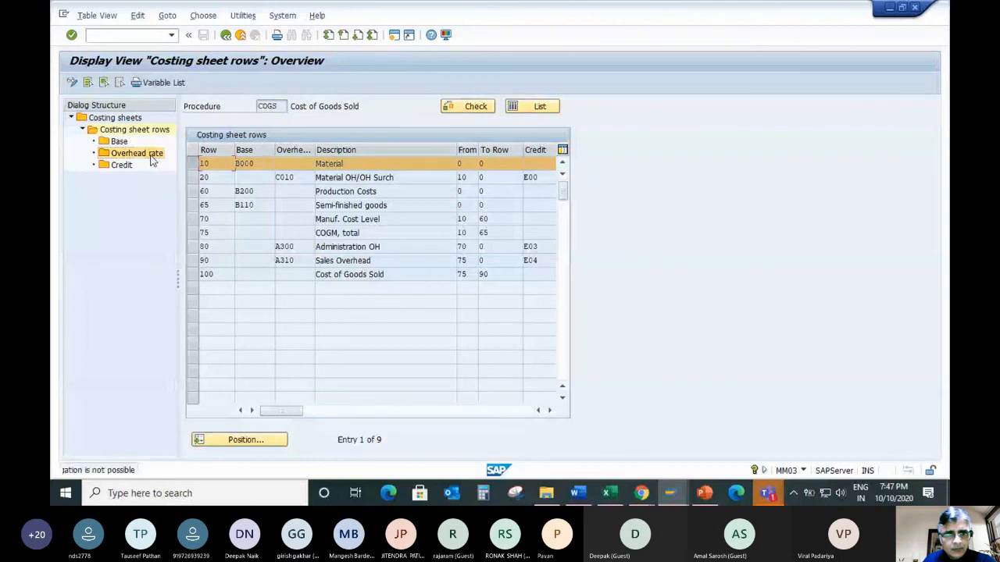
{"action": "left_click", "coordinate": [195, 166]}
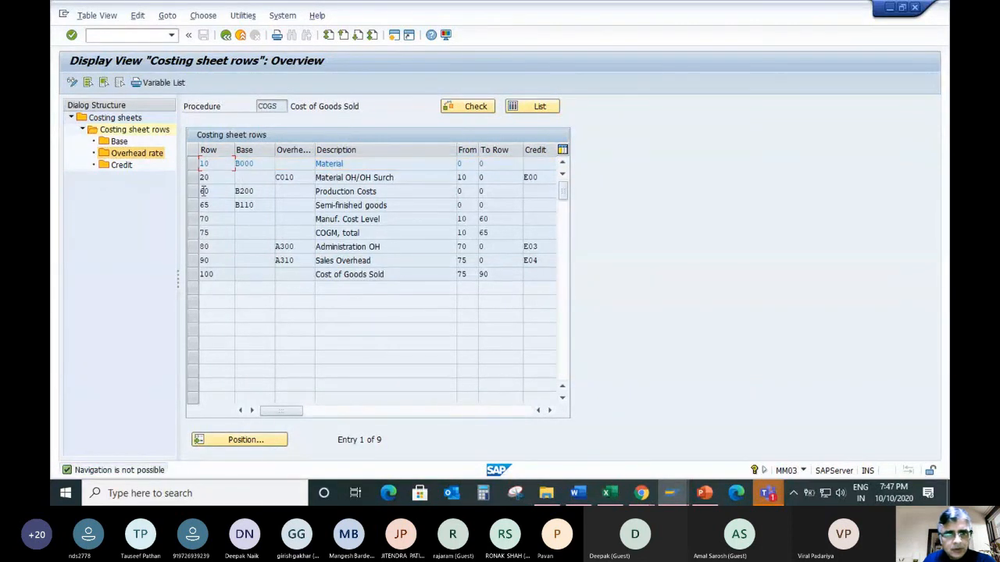
{"action": "left_click", "coordinate": [195, 182]}
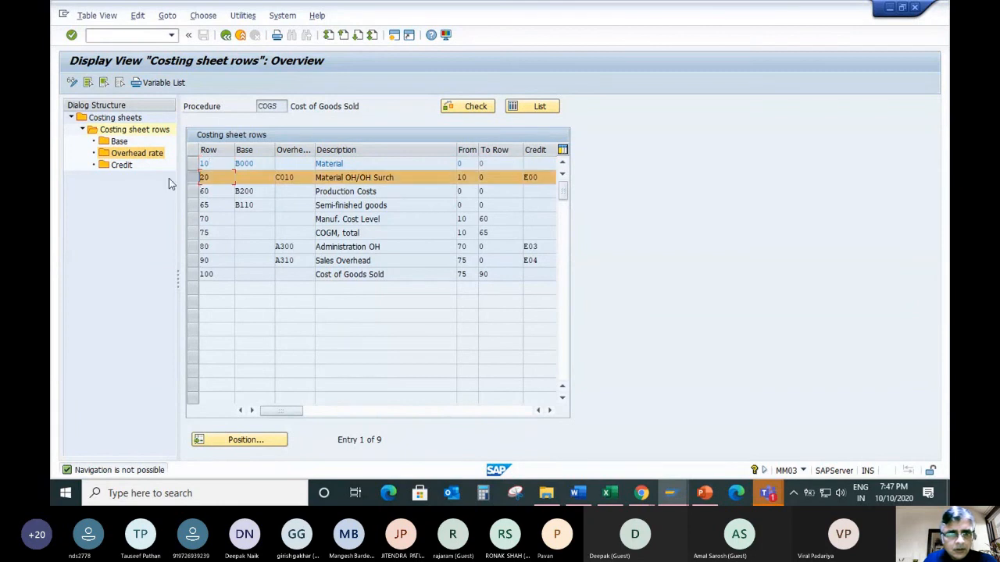
{"action": "double_click", "coordinate": [143, 156]}
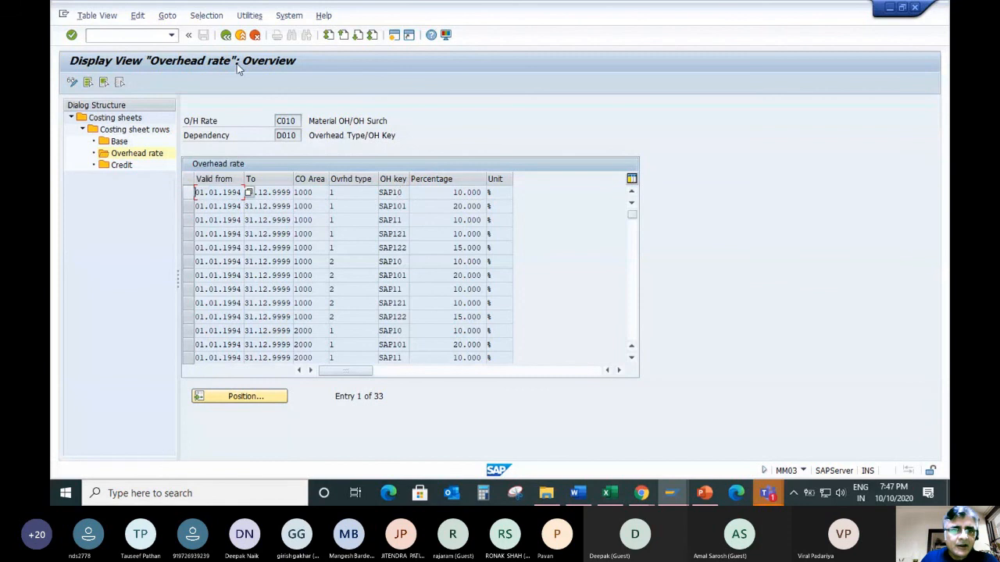
Return to the costing sheet rows, display the credit of row 20, Material OH/OH Surch, and examine its cost center
{"action": "left_click", "coordinate": [226, 35]}
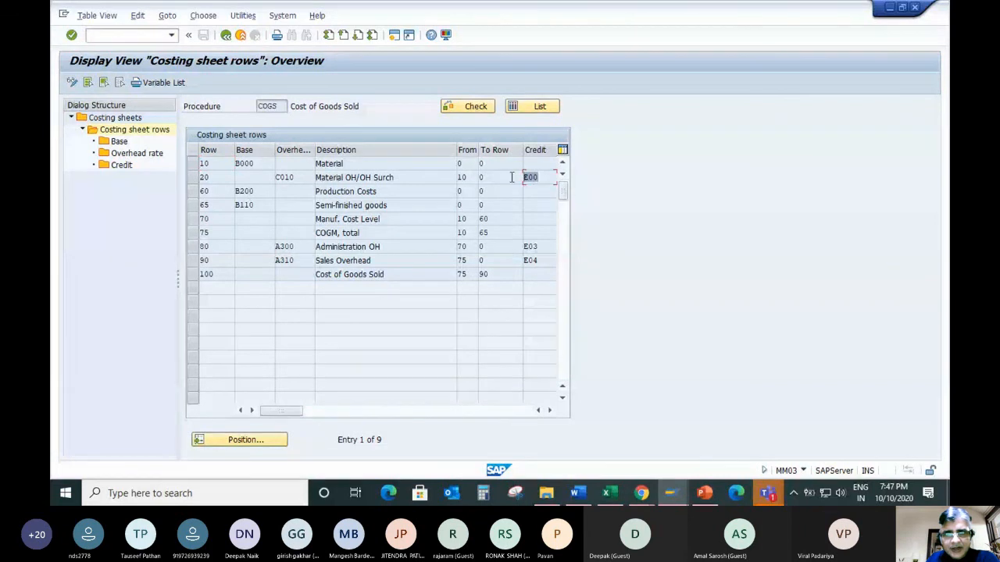
{"action": "left_click", "coordinate": [195, 179]}
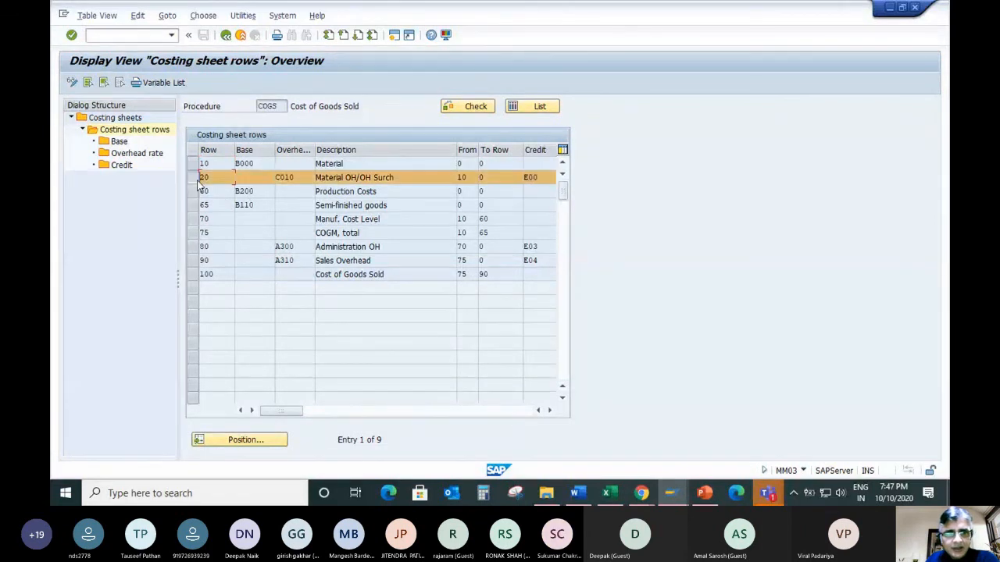
{"action": "double_click", "coordinate": [127, 169]}
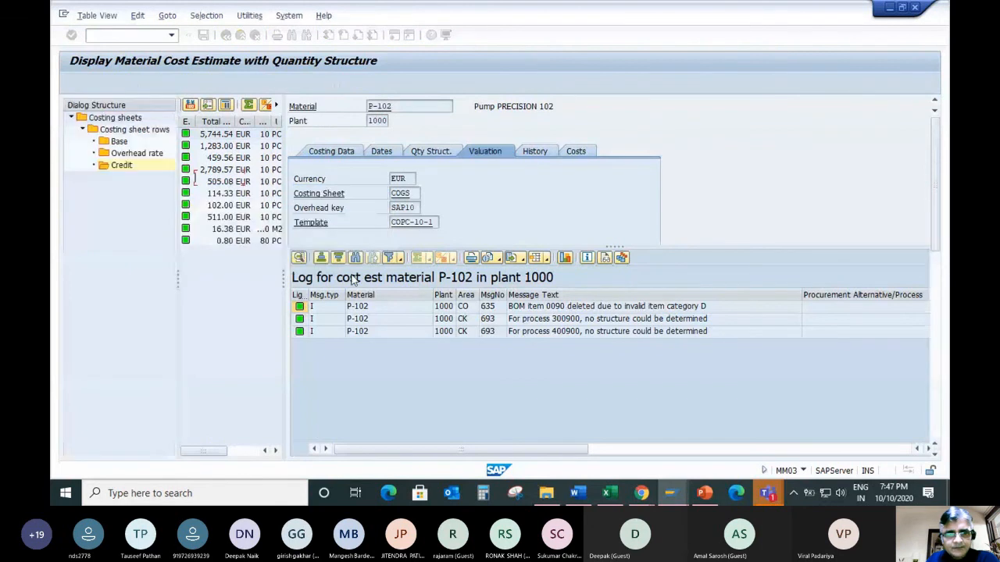
{"action": "left_click_drag", "start_coordinate": [363, 179], "coordinate": [351, 178]}
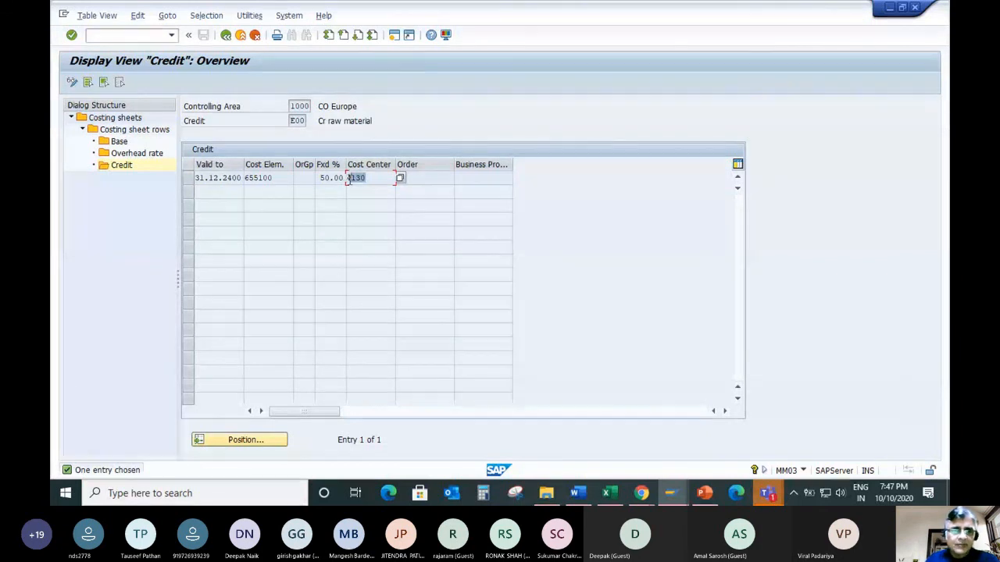
{"action": "left_click", "coordinate": [378, 179]}
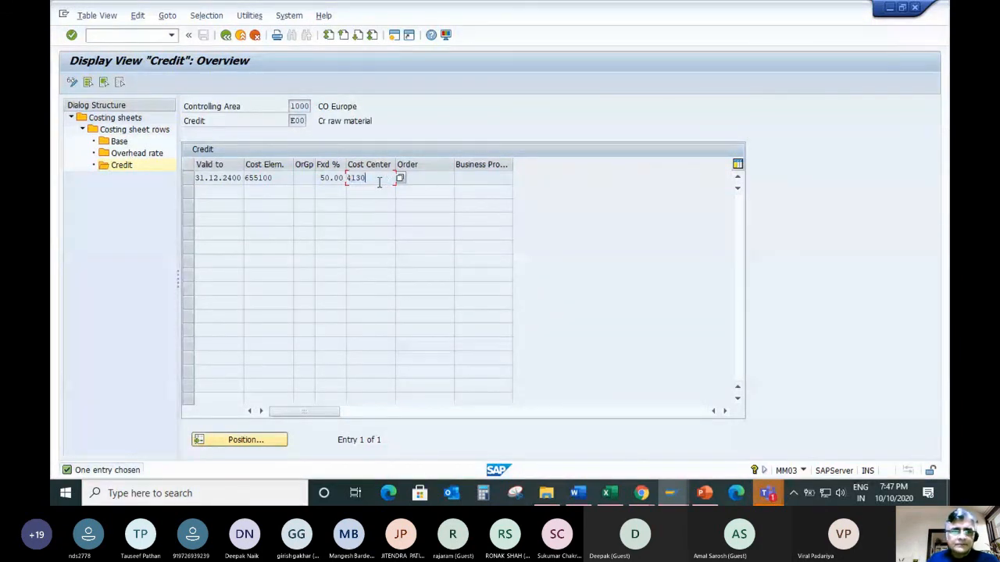
Leave costing sheet COGS and the cost estimate, and display the current standard cost estimate from P-102's Costing 2 data
{"action": "left_click", "coordinate": [226, 35]}
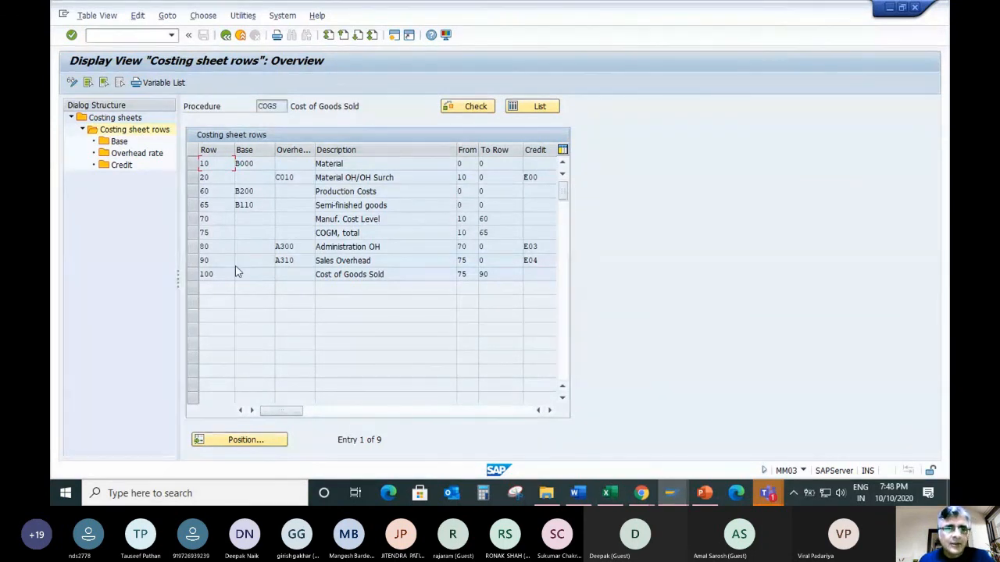
{"action": "left_click", "coordinate": [229, 35]}
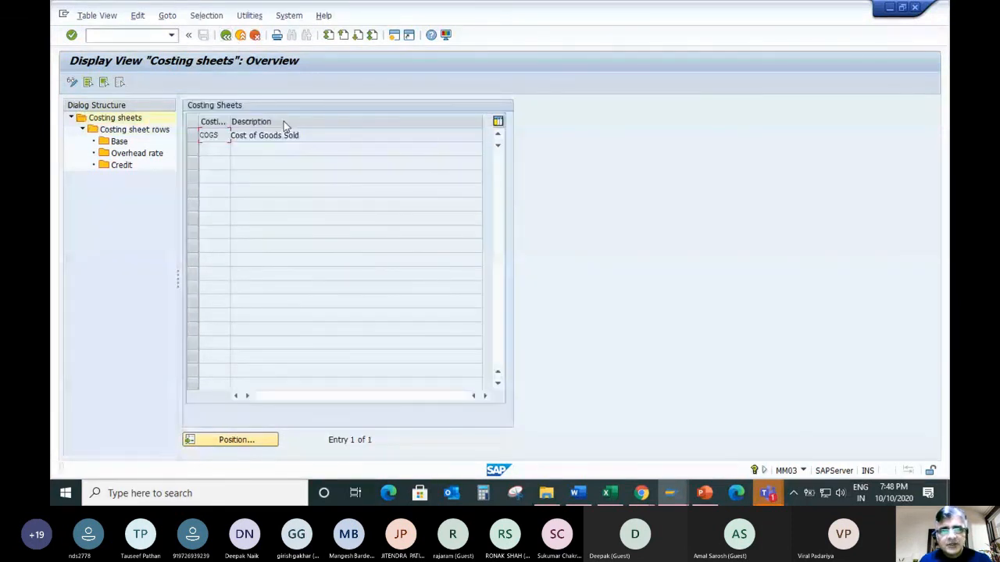
{"action": "key", "text": "F3"}
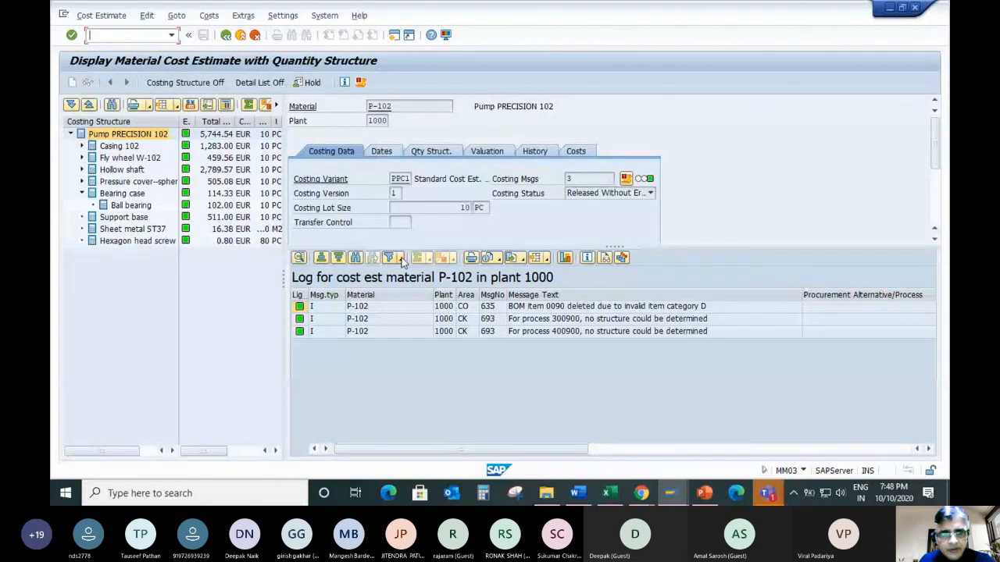
{"action": "key", "text": "F3"}
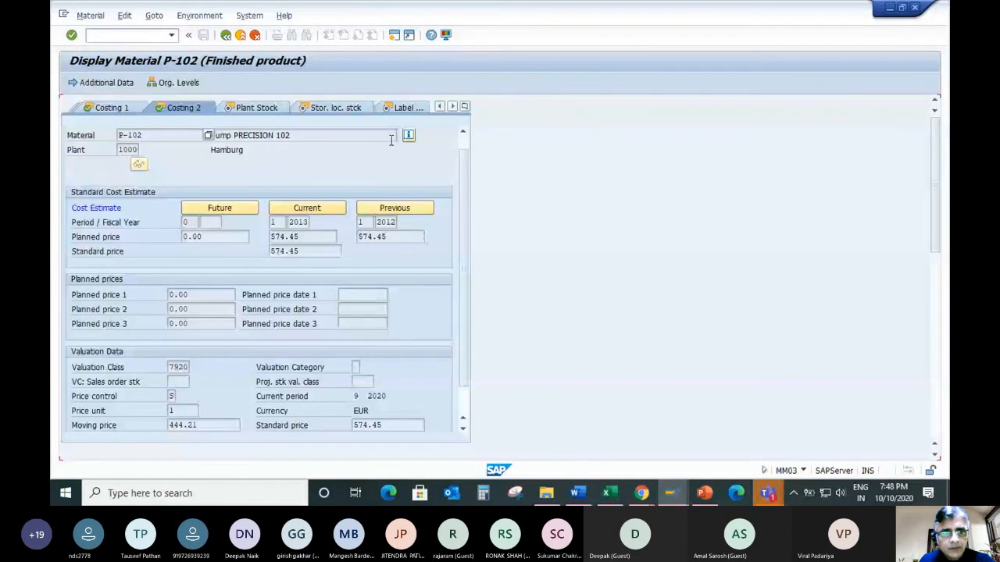
{"action": "left_click", "coordinate": [314, 213]}
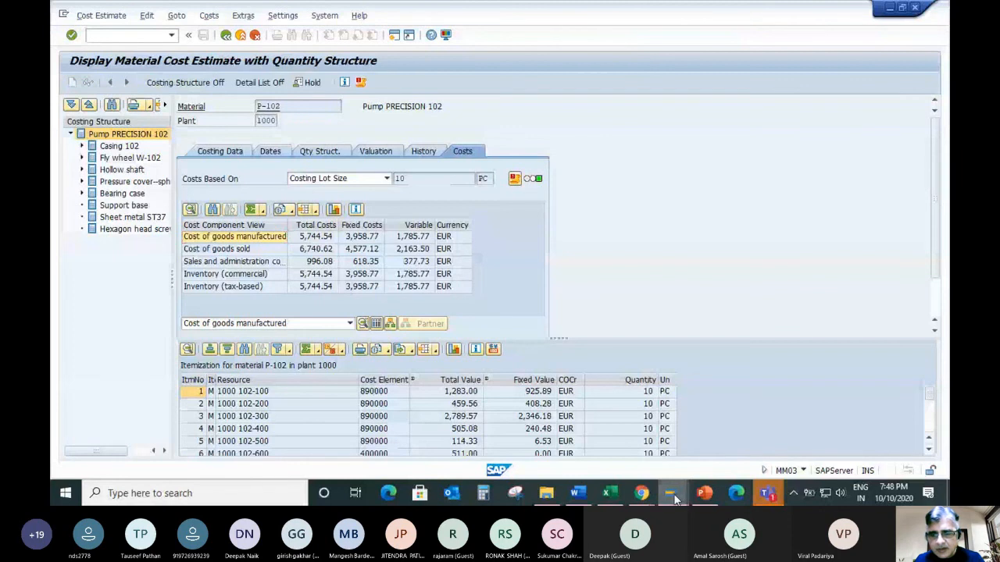
Switch to the SAP Easy Access session and start transaction CK13N
{"action": "mouse_move", "coordinate": [670, 499]}
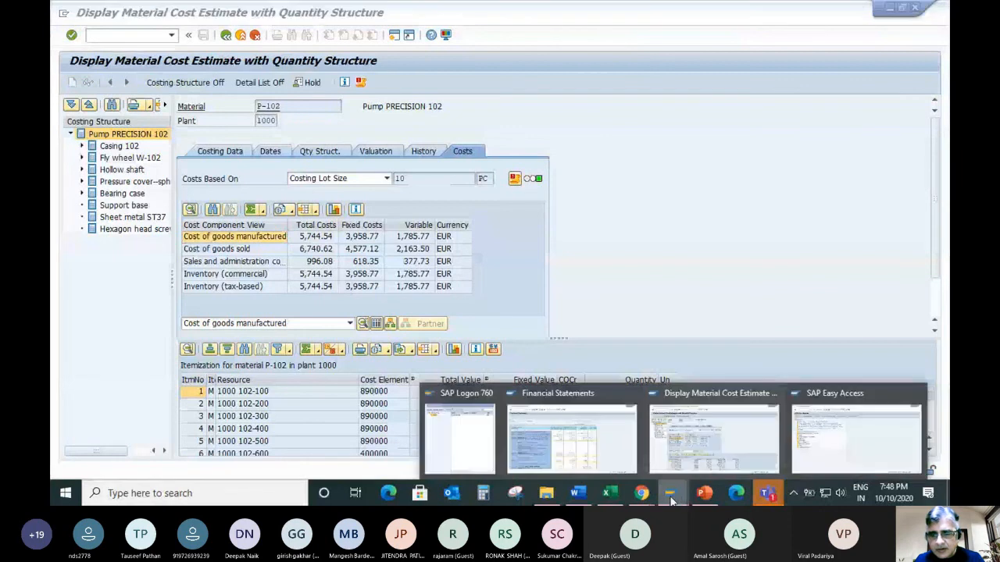
{"action": "left_click", "coordinate": [805, 458]}
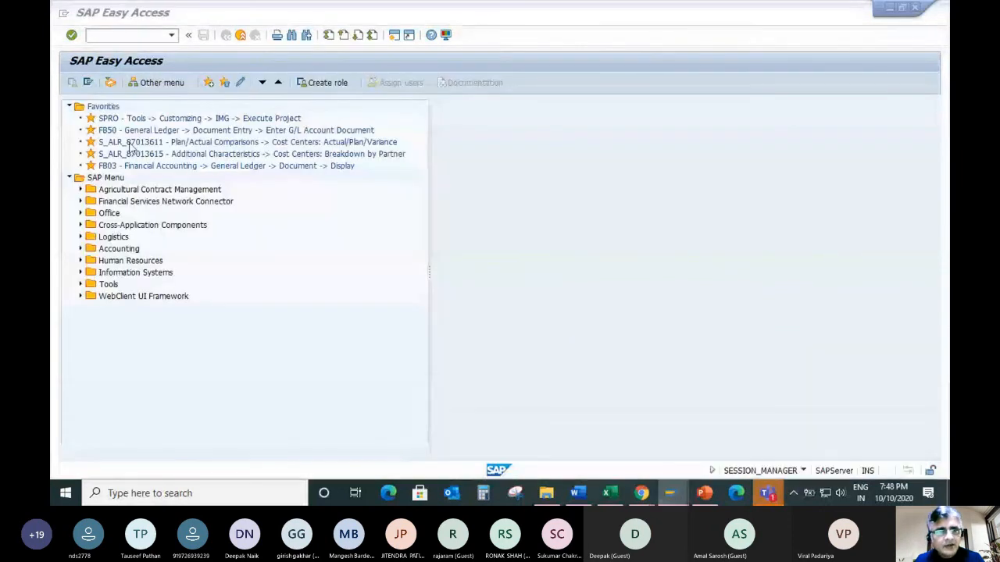
{"action": "type", "text": "dk13"}
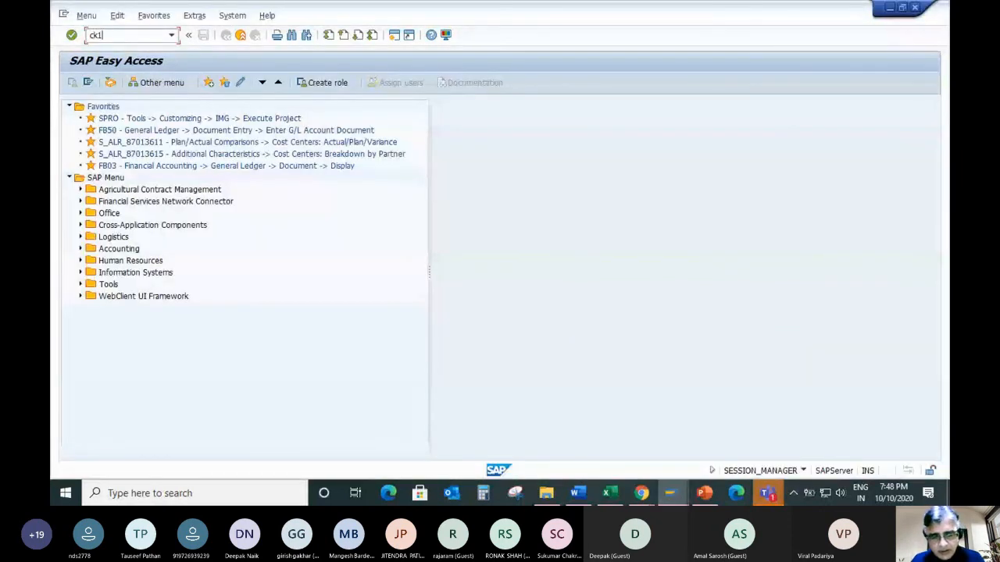
{"action": "key", "text": "Return"}
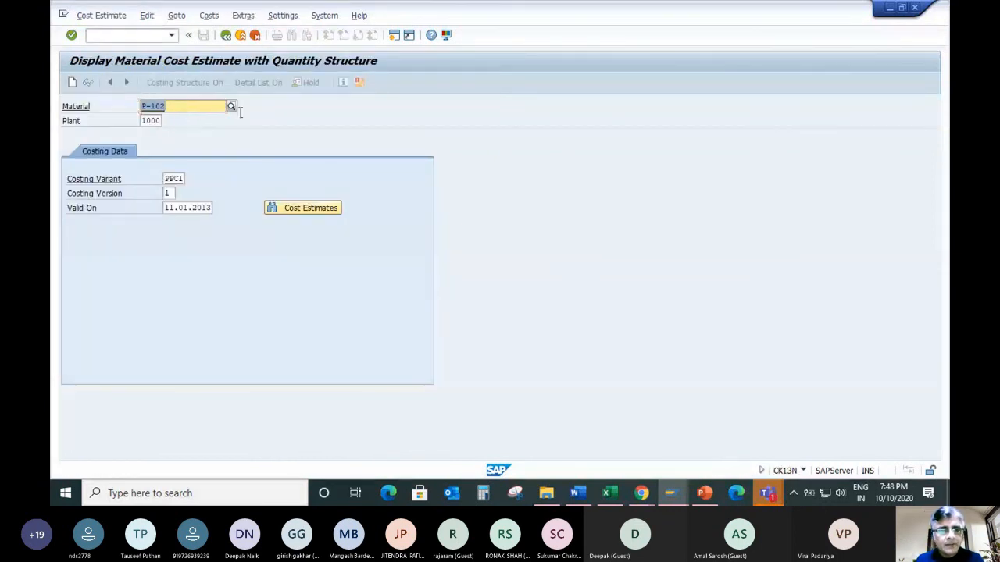
Compare the CK13N selection with the MM03 cost estimate's costing data and display P-102's estimate for plant 1000, variant PPC1, version 1, valid on 11.01.2013
{"action": "key", "text": "alt+Tab"}
{"action": "left_click", "coordinate": [399, 133]}
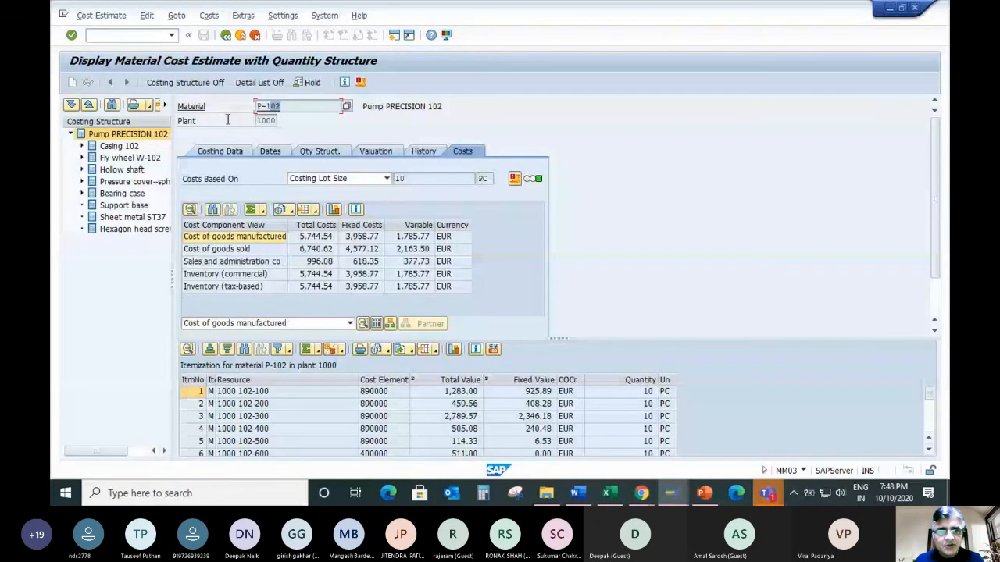
{"action": "key", "text": "alt+Tab"}
{"action": "left_click", "coordinate": [160, 121]}
{"action": "left_click", "coordinate": [188, 178]}
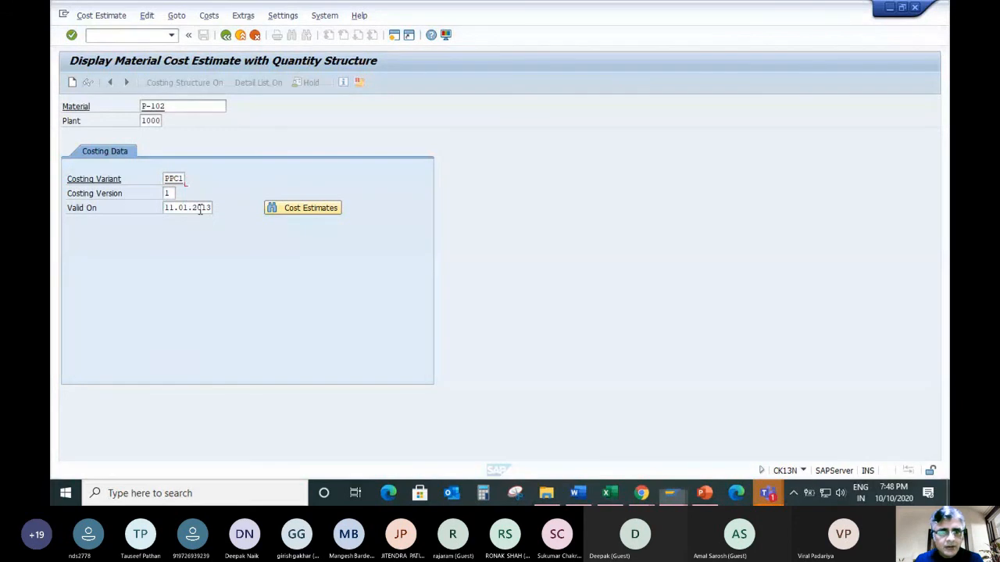
{"action": "key", "text": "Return"}
{"action": "left_click", "coordinate": [222, 152]}
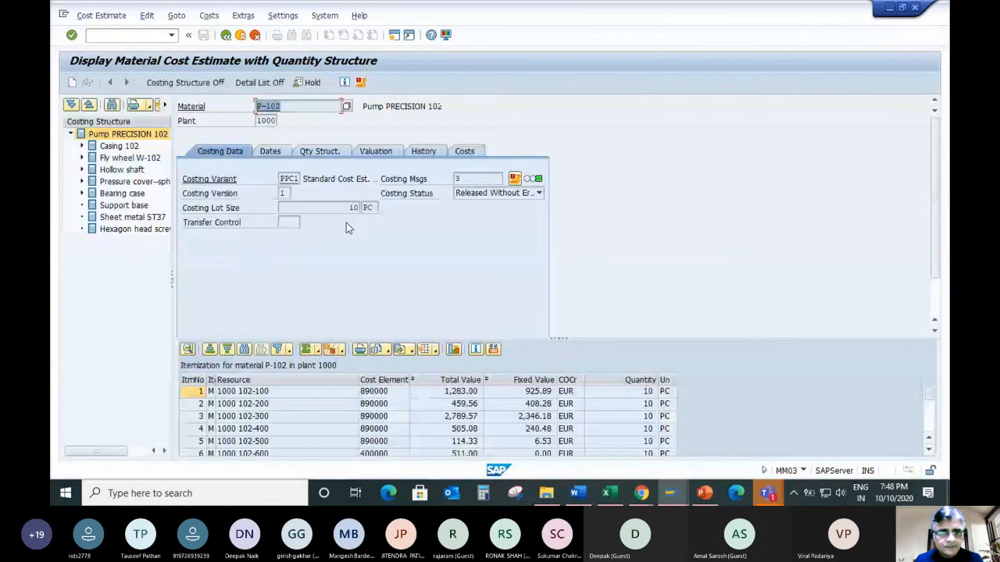
{"action": "key", "text": "alt+Tab"}
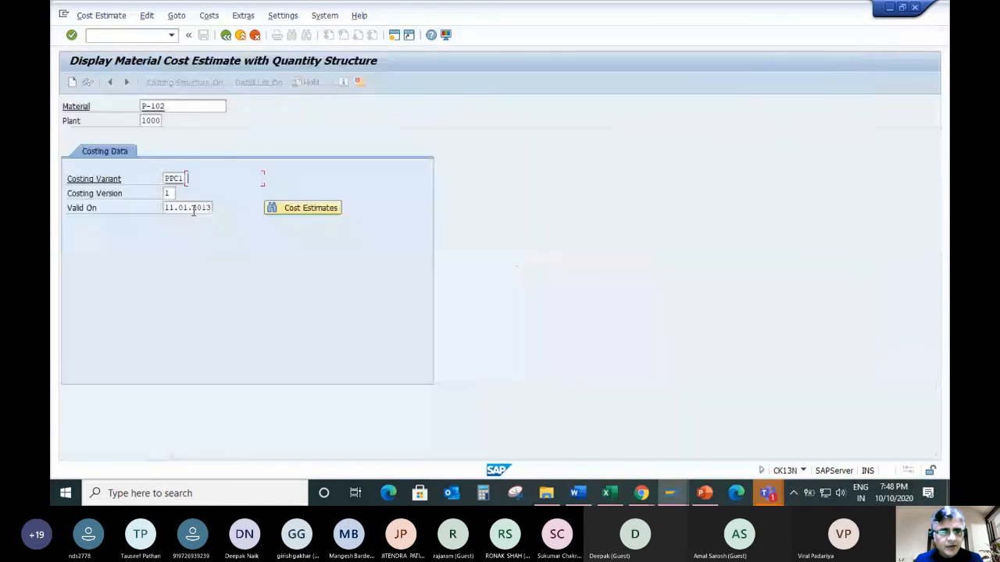
{"action": "left_click", "coordinate": [311, 214]}
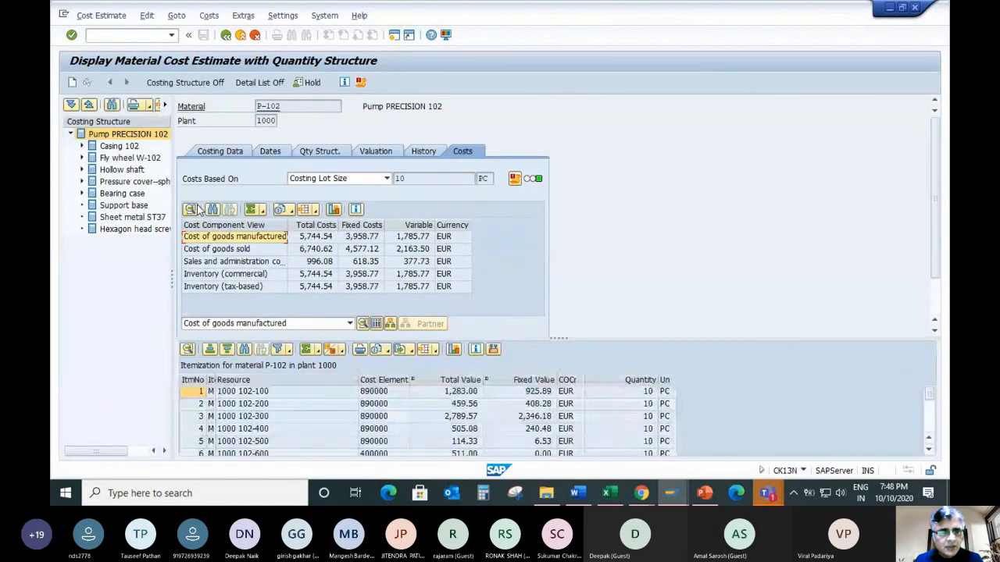
Enlarge the itemization area of the CK13N estimate and review its dates, costing data and itemization total
{"action": "left_click_drag", "start_coordinate": [555, 337], "coordinate": [557, 305]}
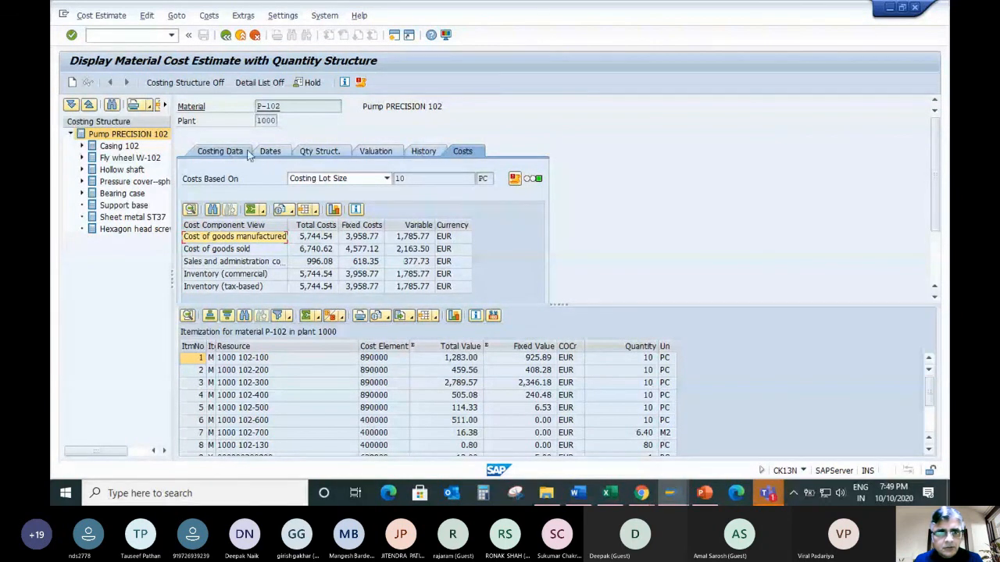
{"action": "left_click", "coordinate": [271, 152]}
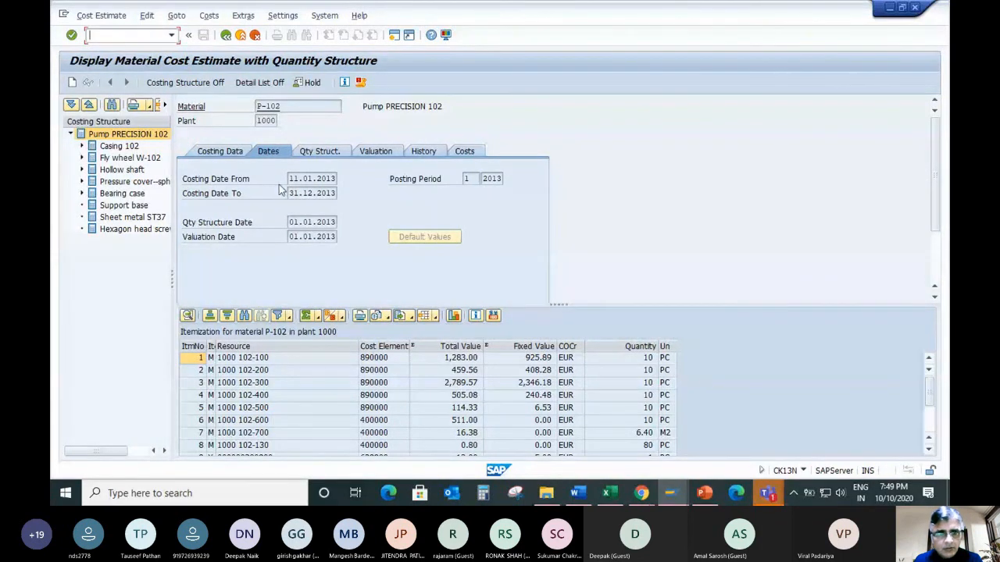
{"action": "left_click", "coordinate": [209, 154]}
{"action": "scroll", "coordinate": [490, 348], "scroll_direction": "down", "scroll_amount": 1}
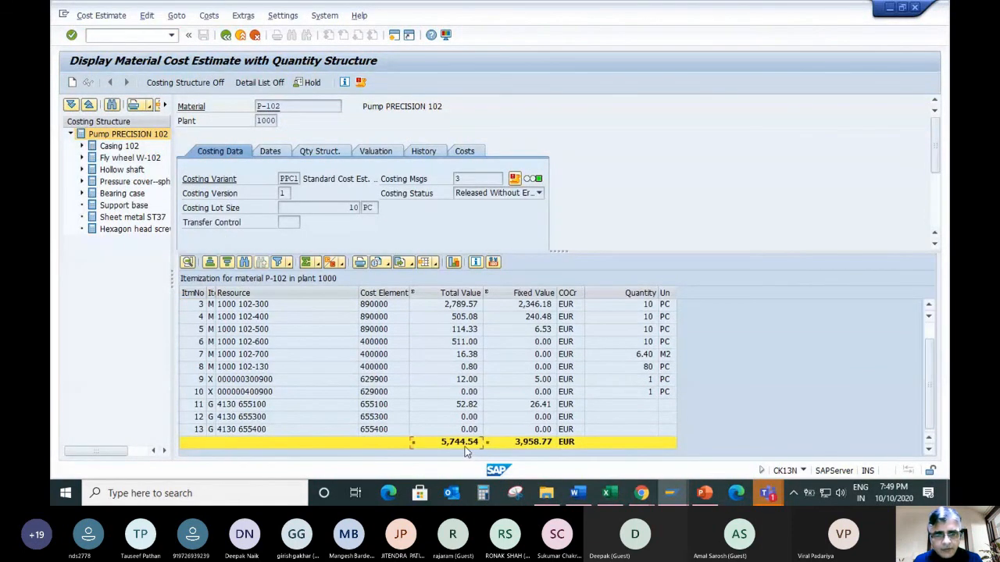
Enlarge the itemization in the MM03 session's cost estimate and compare its total with the CK13N estimate
{"action": "key", "text": "alt+Tab"}
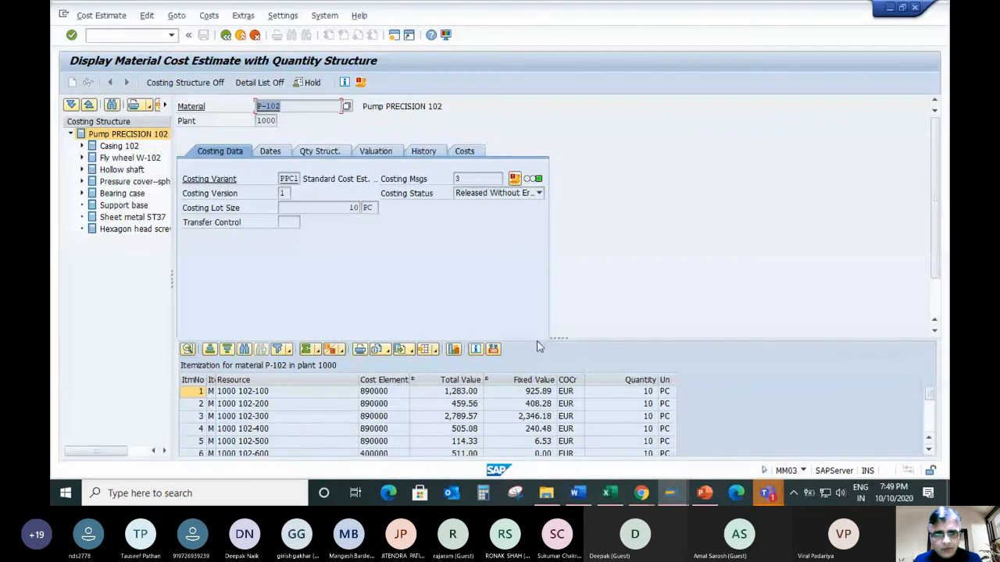
{"action": "left_click_drag", "start_coordinate": [555, 339], "coordinate": [553, 296]}
{"action": "scroll", "coordinate": [467, 355], "scroll_direction": "down", "scroll_amount": 2}
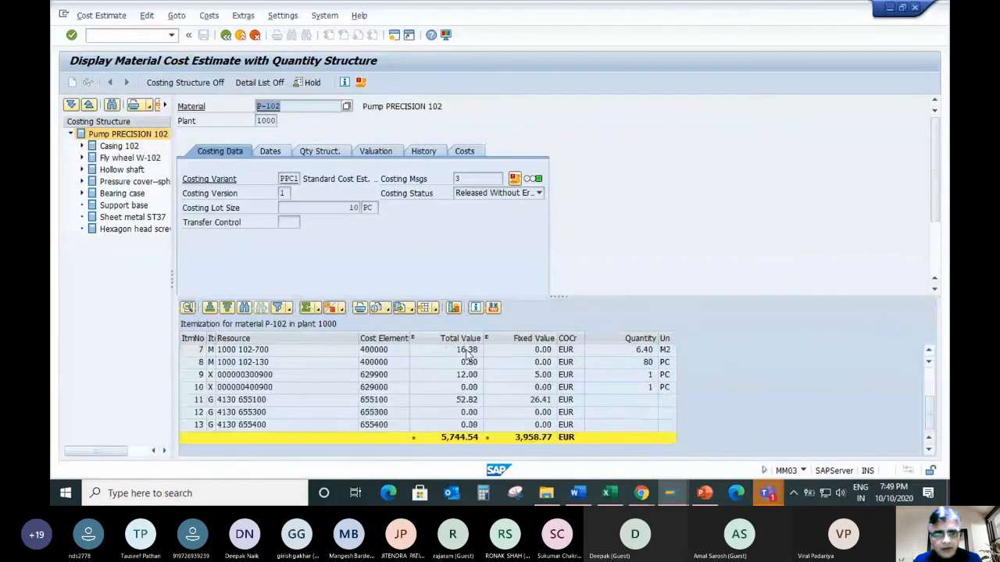
{"action": "key", "text": "alt+Tab"}
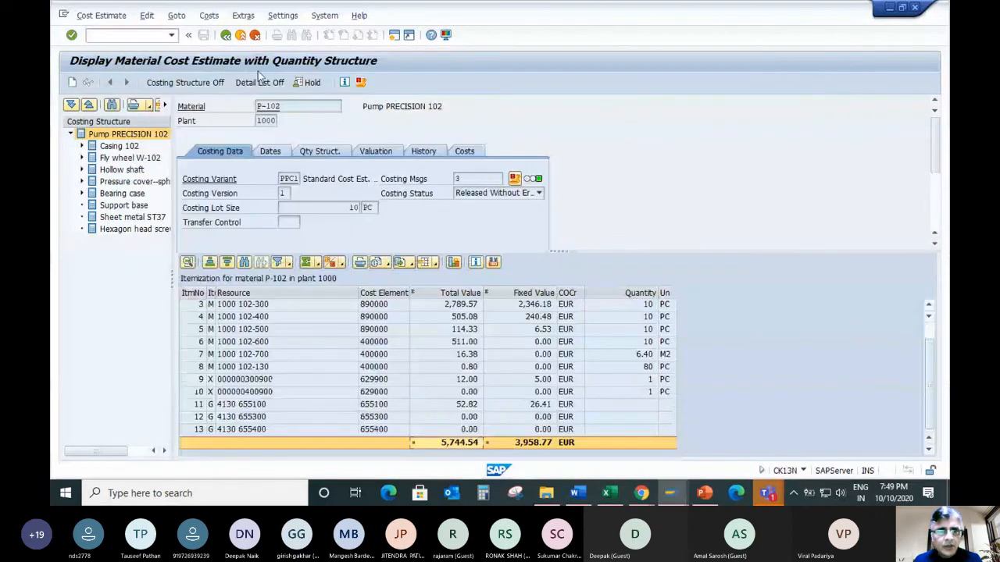
Return to the CK13N selection, set the valid-on date to 11.01.2020 and display P-102's cost estimate
{"action": "left_click", "coordinate": [226, 35]}
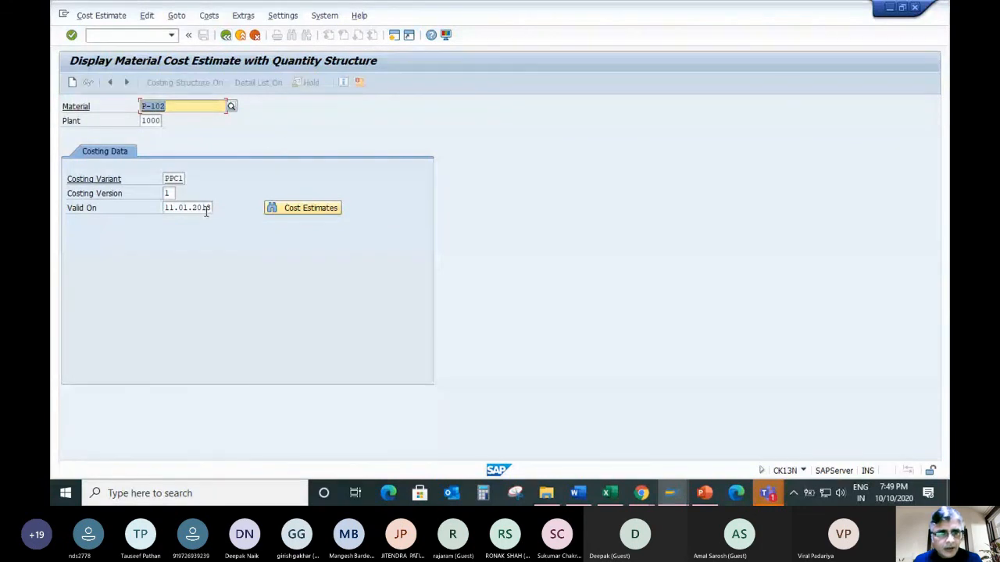
{"action": "left_click", "coordinate": [206, 208]}
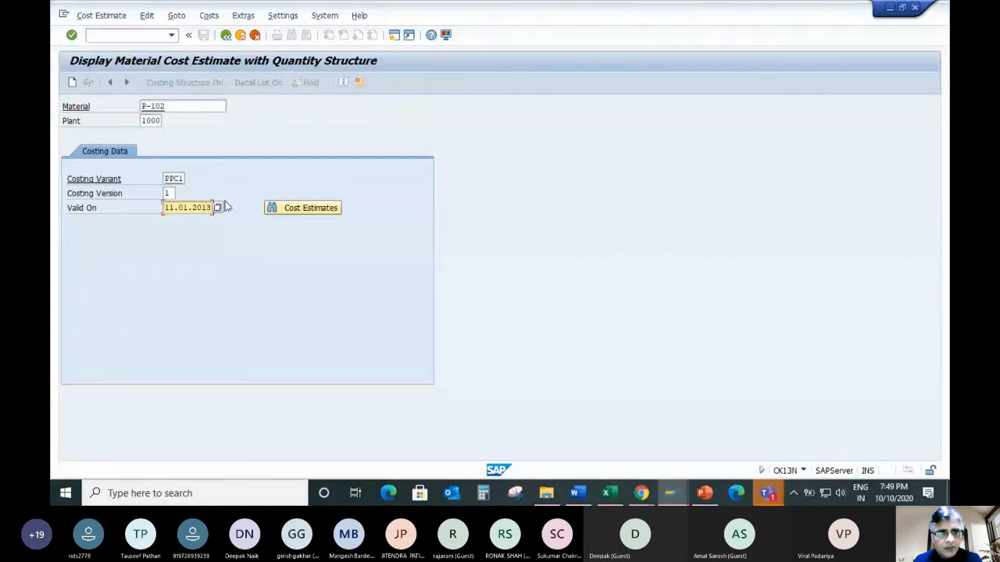
{"action": "left_click_drag", "start_coordinate": [193, 207], "coordinate": [215, 207]}
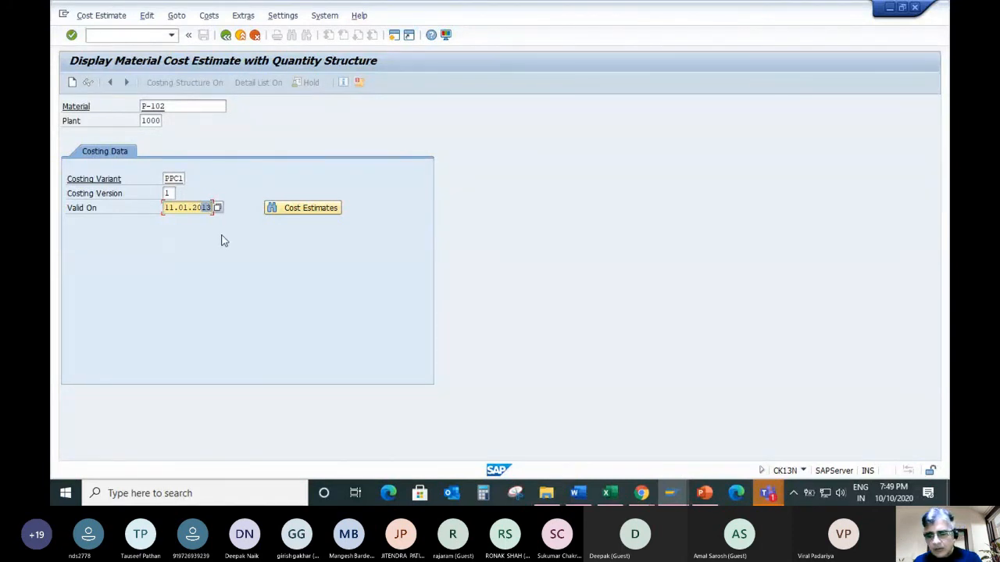
{"action": "type", "text": "20"}
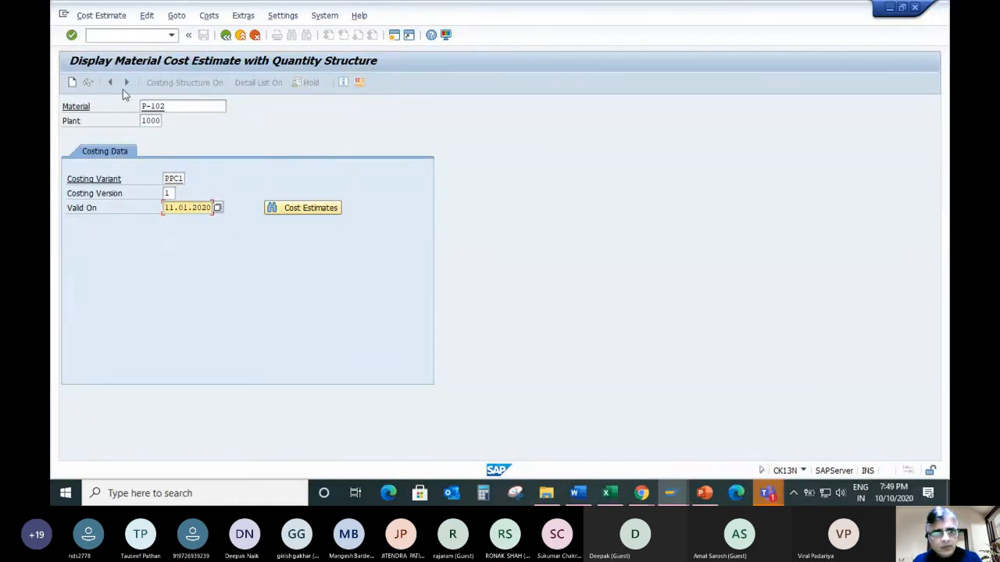
{"action": "left_click", "coordinate": [71, 35]}
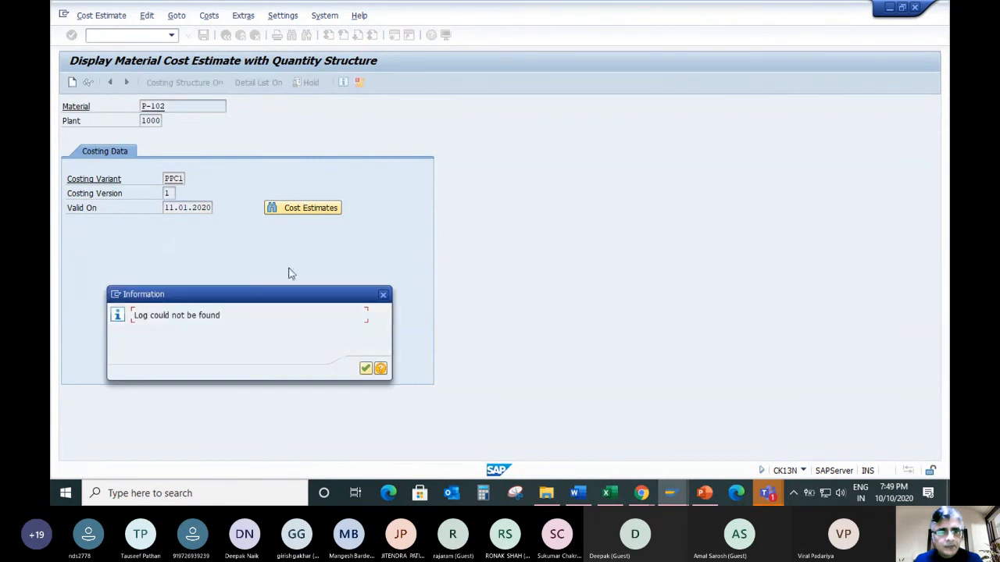
{"action": "left_click", "coordinate": [366, 368]}
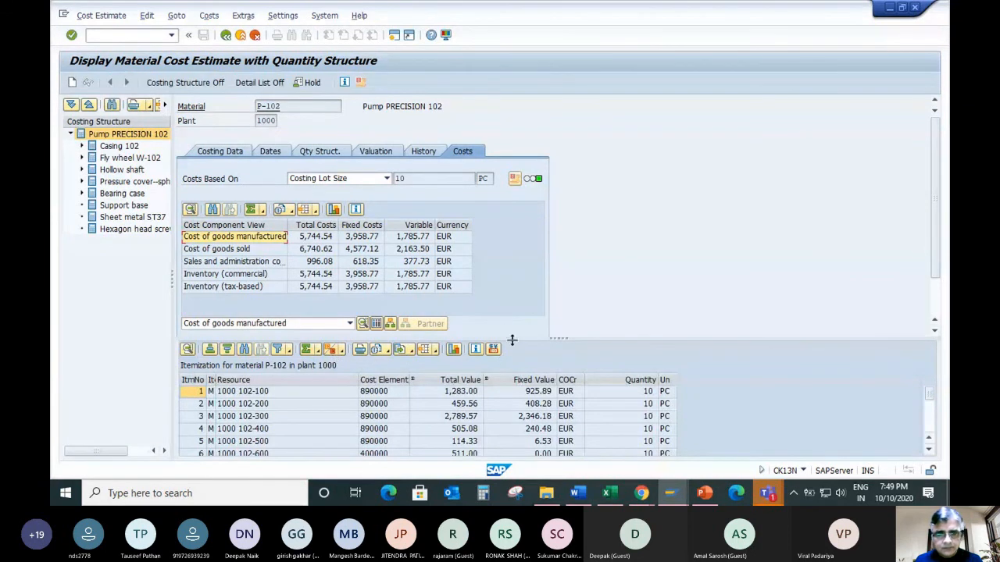
Enlarge the itemization area of the 11.01.2020 cost estimate and review its items
{"action": "left_click_drag", "start_coordinate": [558, 337], "coordinate": [618, 299]}
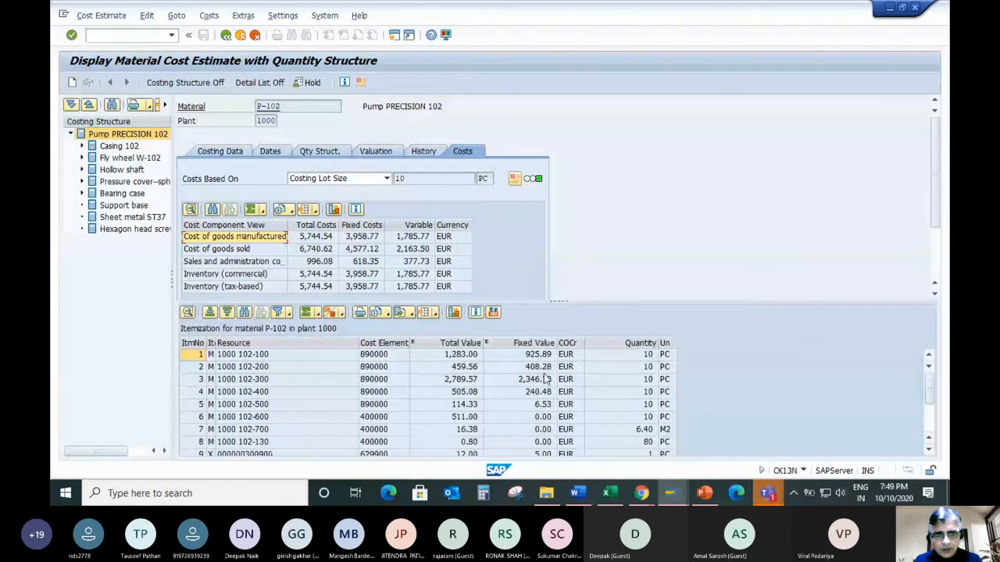
{"action": "scroll", "coordinate": [541, 380], "scroll_direction": "down", "scroll_amount": 2}
{"action": "scroll", "coordinate": [541, 380], "scroll_direction": "up", "scroll_amount": 2}
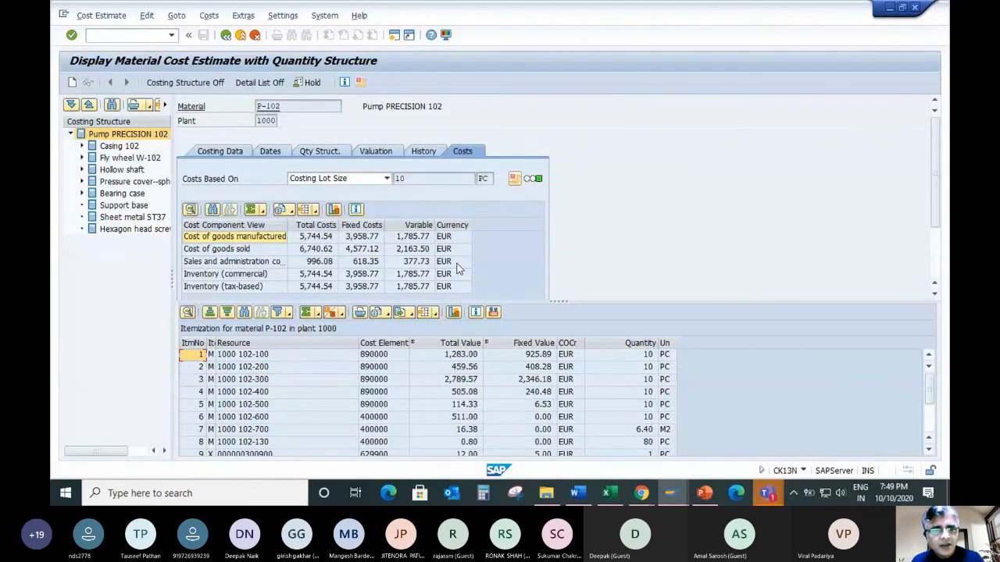
Return to the selection and display the P-102 cost estimate valid on 11.01.2020 again
{"action": "left_click", "coordinate": [227, 36]}
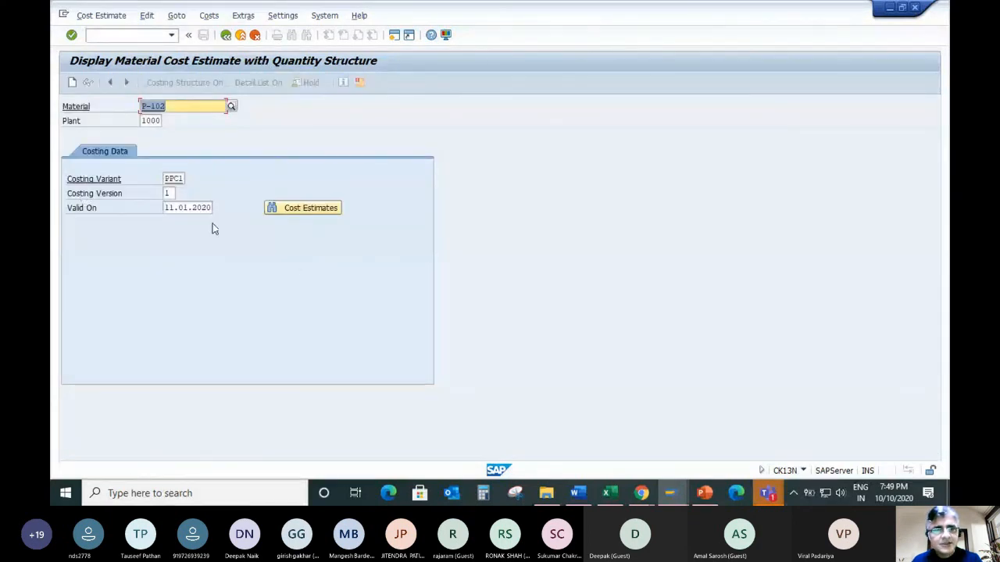
{"action": "left_click", "coordinate": [71, 34]}
{"action": "left_click", "coordinate": [365, 368]}
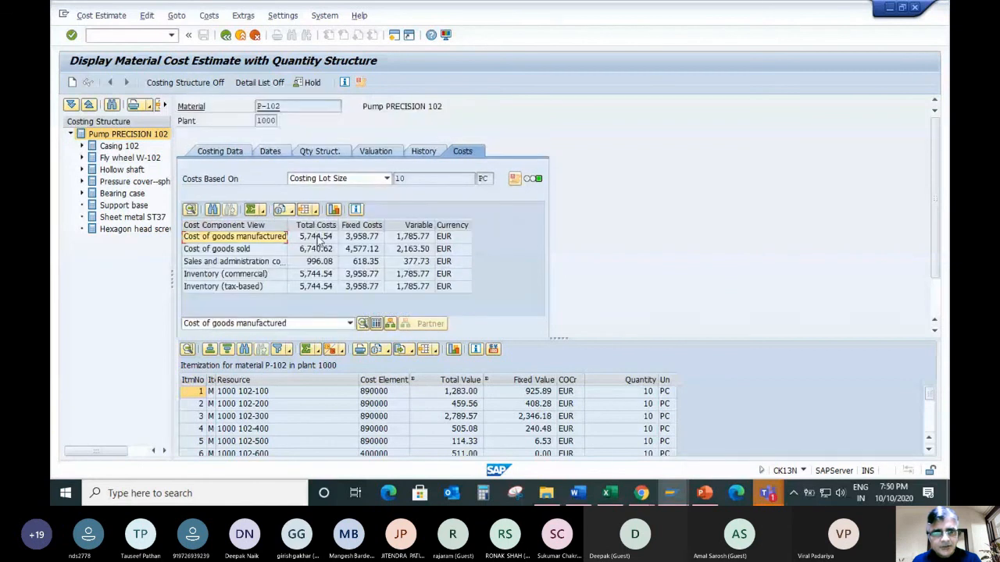
{"action": "key", "text": "F3"}
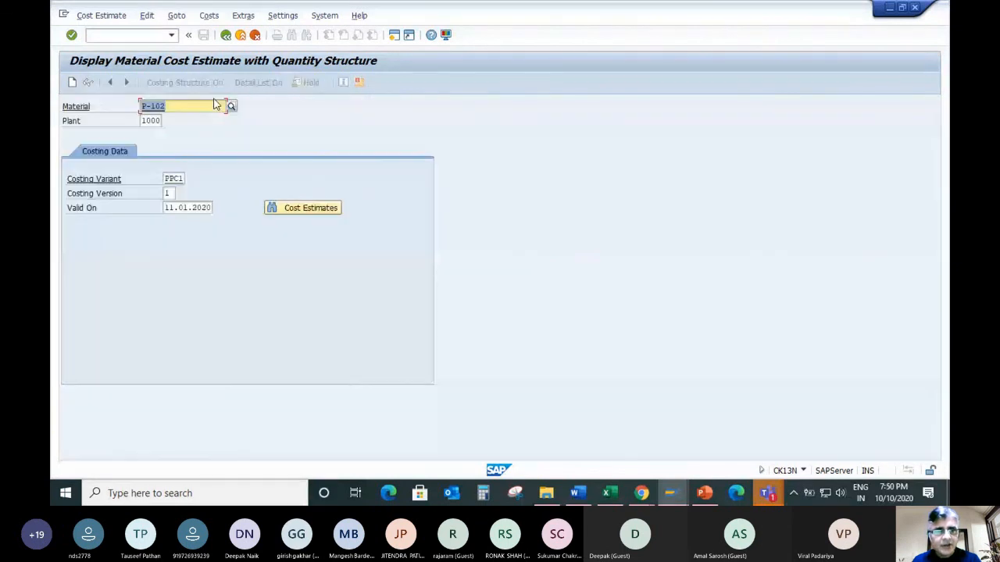
{"action": "left_click", "coordinate": [171, 34]}
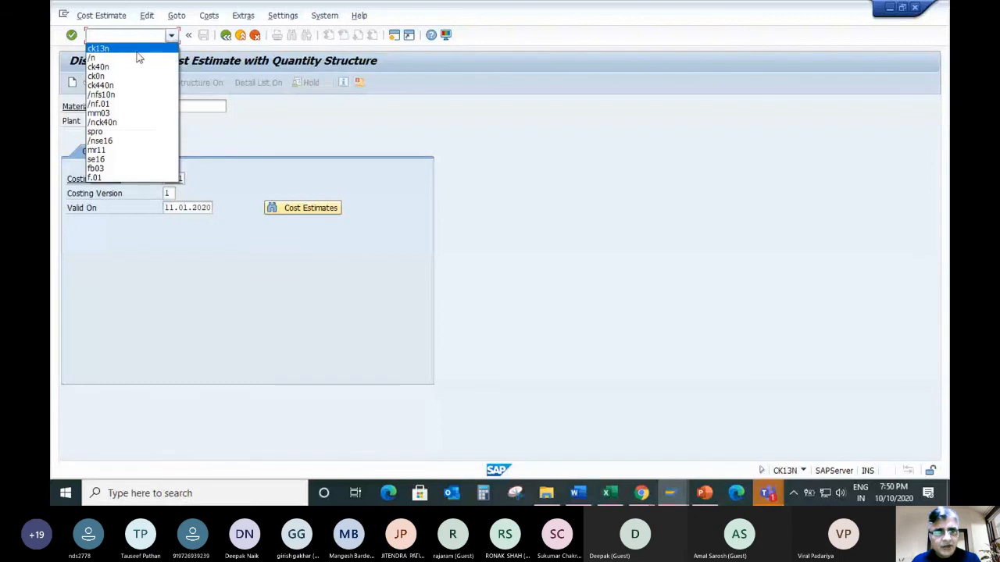
{"action": "left_click", "coordinate": [133, 68]}
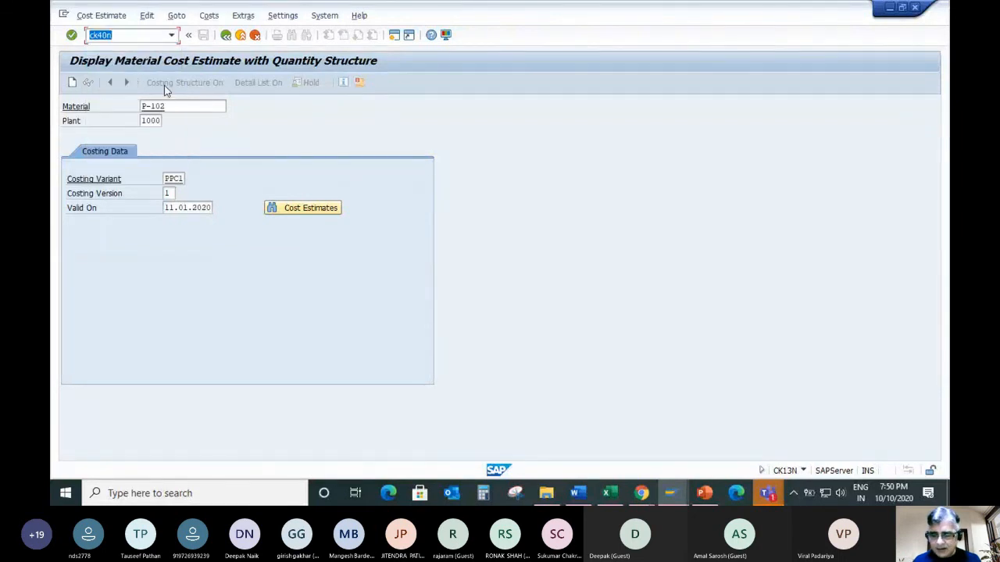
{"action": "key", "text": "Return"}
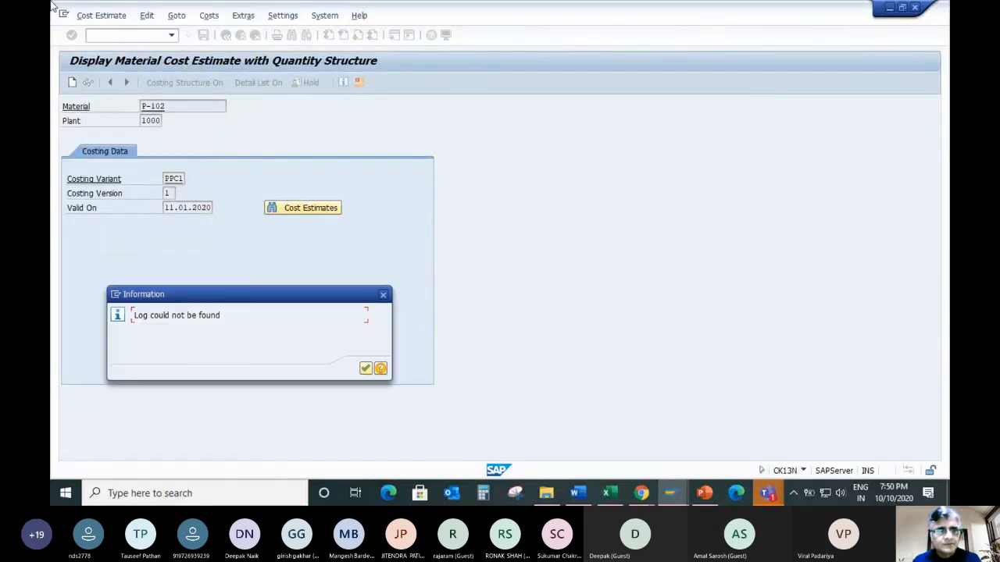
{"action": "left_click", "coordinate": [365, 368]}
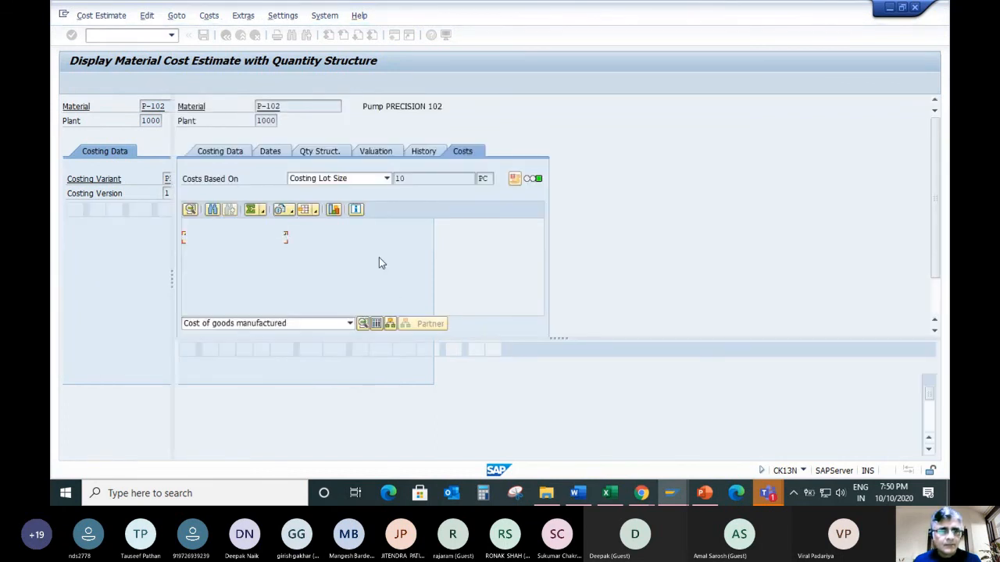
Start transaction CK40N in this session and look at the loaded costing run's dates and costing data
{"action": "left_click", "coordinate": [147, 35]}
{"action": "type", "text": "/"}
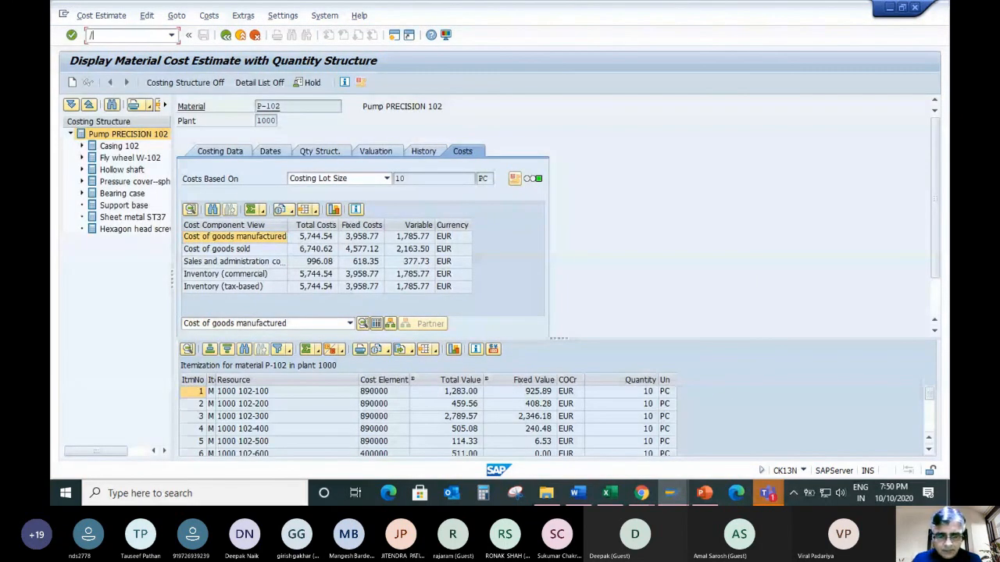
{"action": "type", "text": "nck40"}
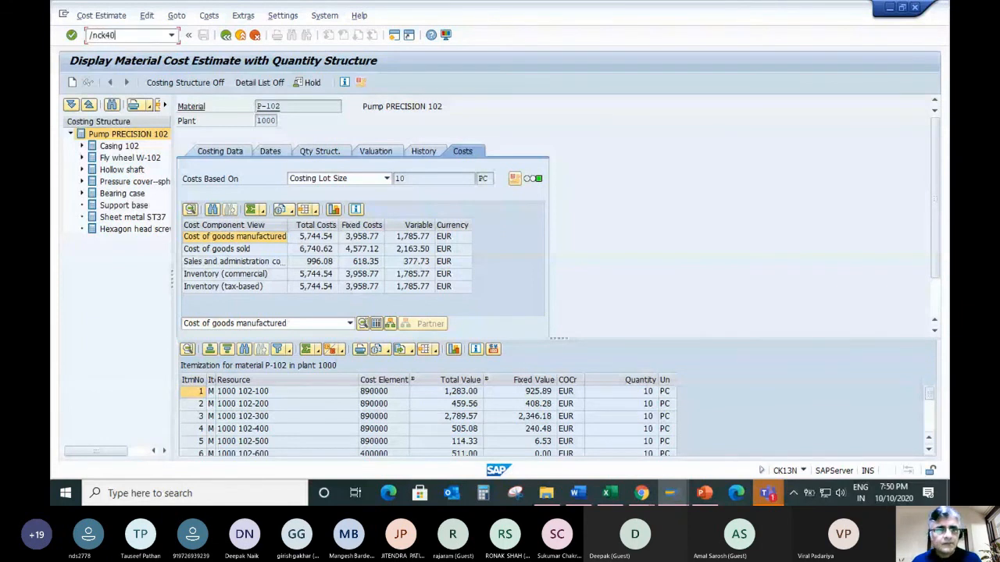
{"action": "type", "text": "n"}
{"action": "key", "text": "Return"}
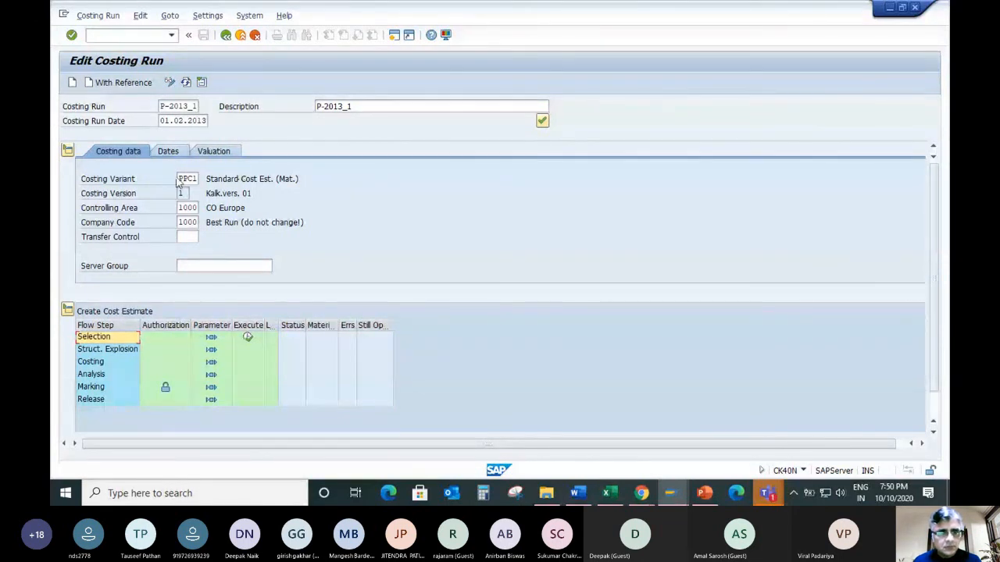
{"action": "left_click", "coordinate": [168, 151]}
{"action": "left_click", "coordinate": [119, 153]}
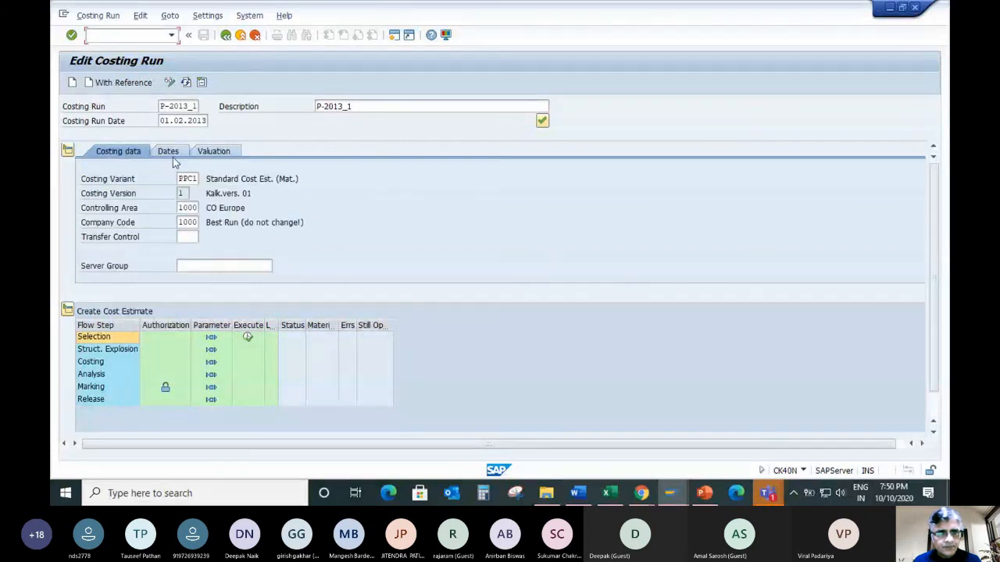
Try to execute the Selection step of costing run P-2013_1 dated 01.02.2013, read the error message's diagnosis and leave the run
{"action": "left_click", "coordinate": [249, 338]}
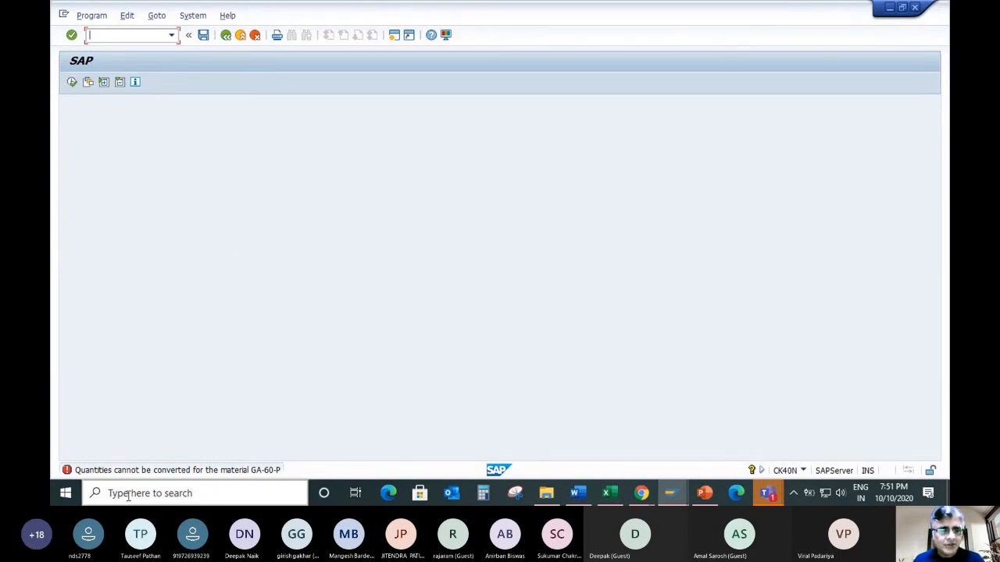
{"action": "double_click", "coordinate": [154, 473]}
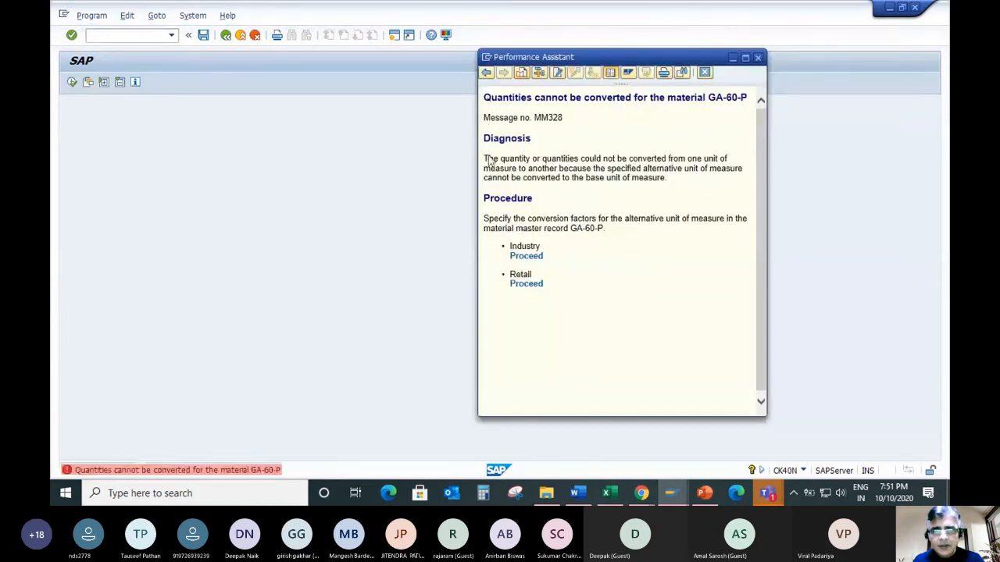
{"action": "left_click_drag", "start_coordinate": [484, 159], "coordinate": [671, 181]}
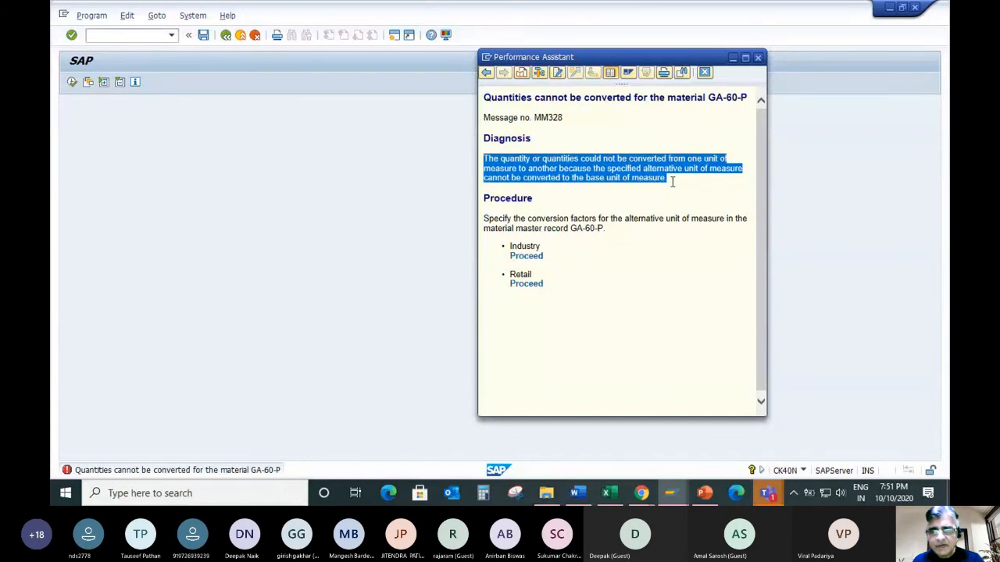
{"action": "left_click", "coordinate": [674, 187]}
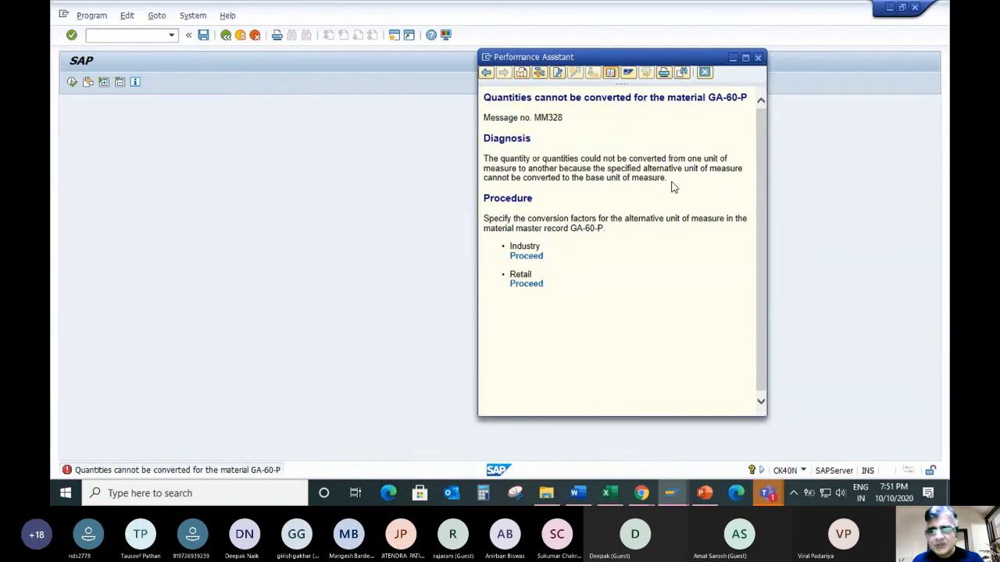
{"action": "left_click_drag", "start_coordinate": [673, 187], "coordinate": [478, 158]}
{"action": "left_click", "coordinate": [757, 57]}
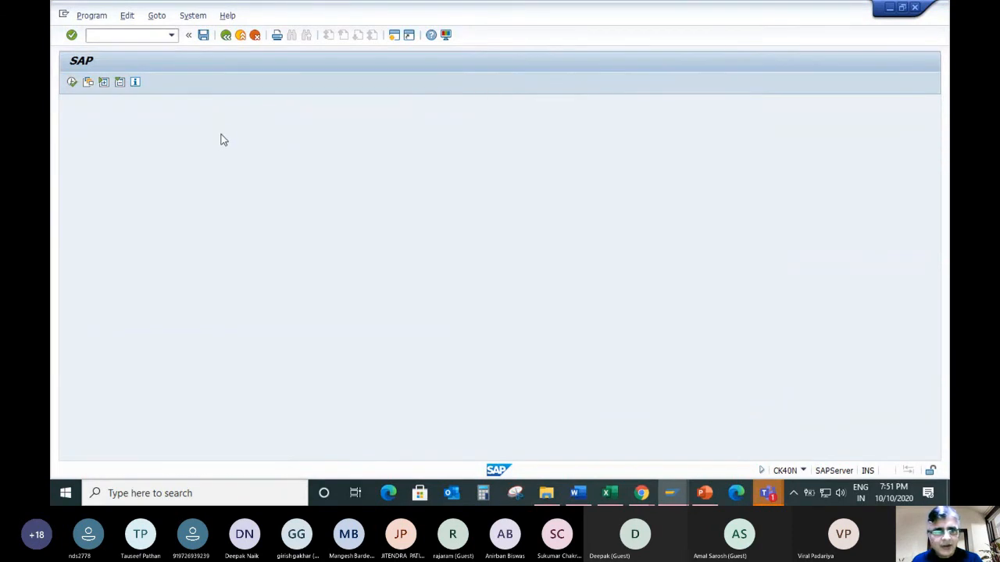
{"action": "left_click", "coordinate": [223, 39]}
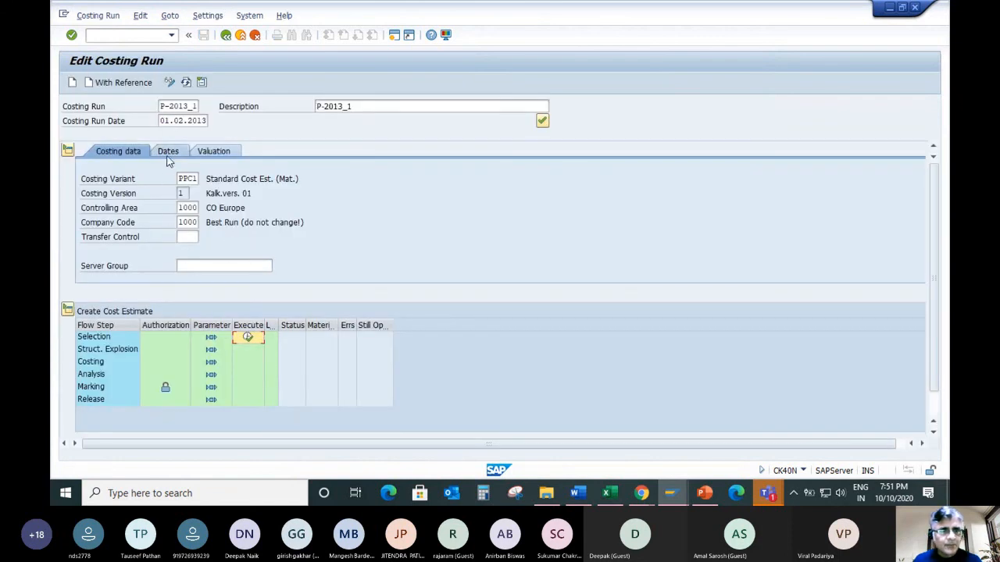
{"action": "left_click", "coordinate": [226, 36]}
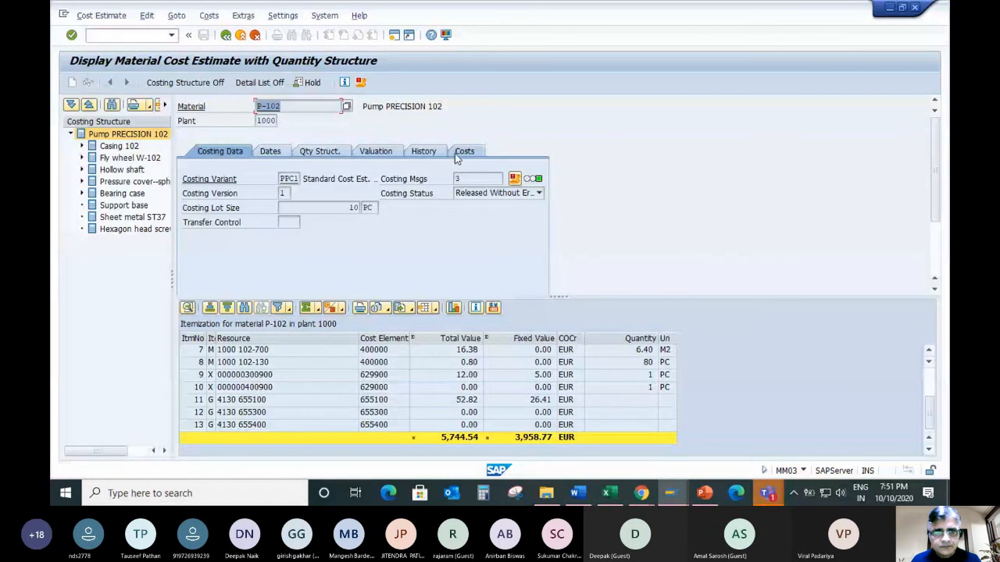
Copy the costing run name P-2013_1 from the history of P-102's cost estimate in the MM03 session into CK40N
{"action": "left_click", "coordinate": [463, 152]}
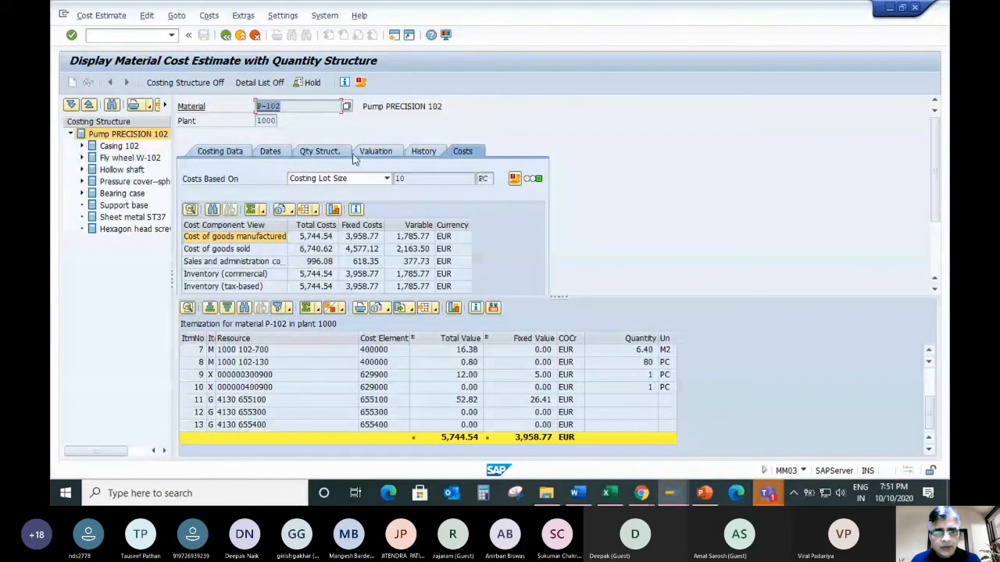
{"action": "left_click", "coordinate": [422, 152]}
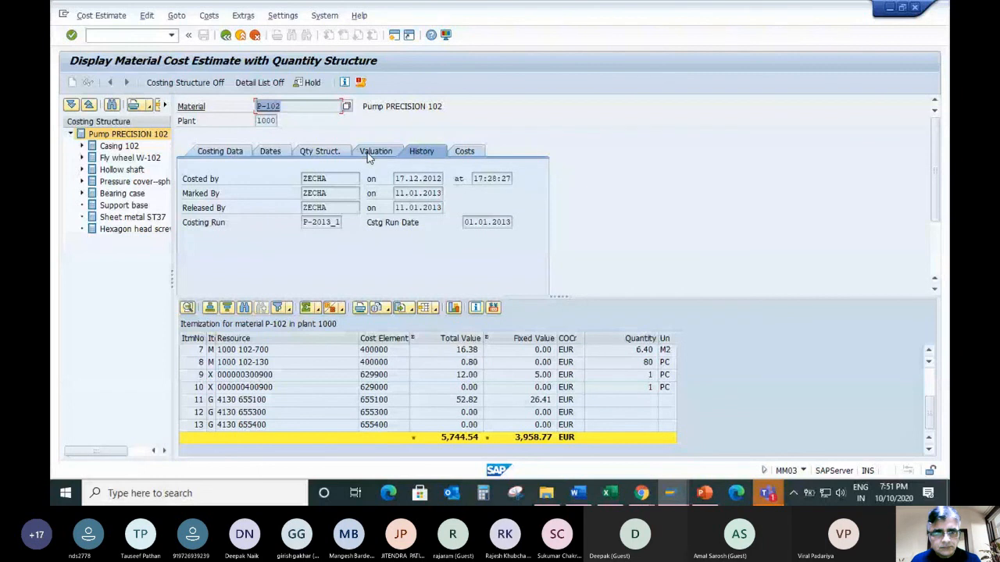
{"action": "left_click", "coordinate": [320, 222]}
{"action": "key", "text": "ctrl+c"}
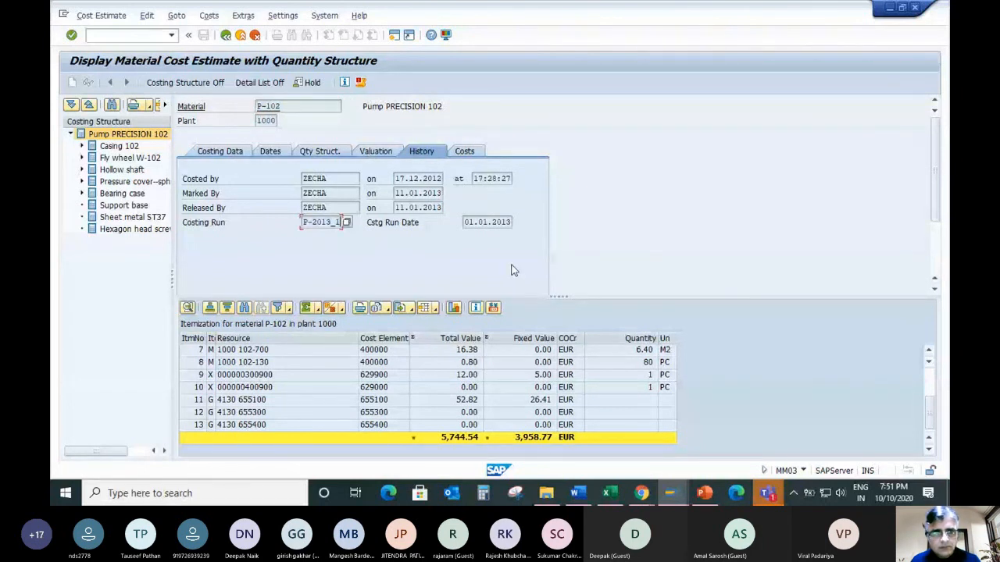
{"action": "key", "text": "alt+Tab"}
{"action": "key", "text": "ctrl+v"}
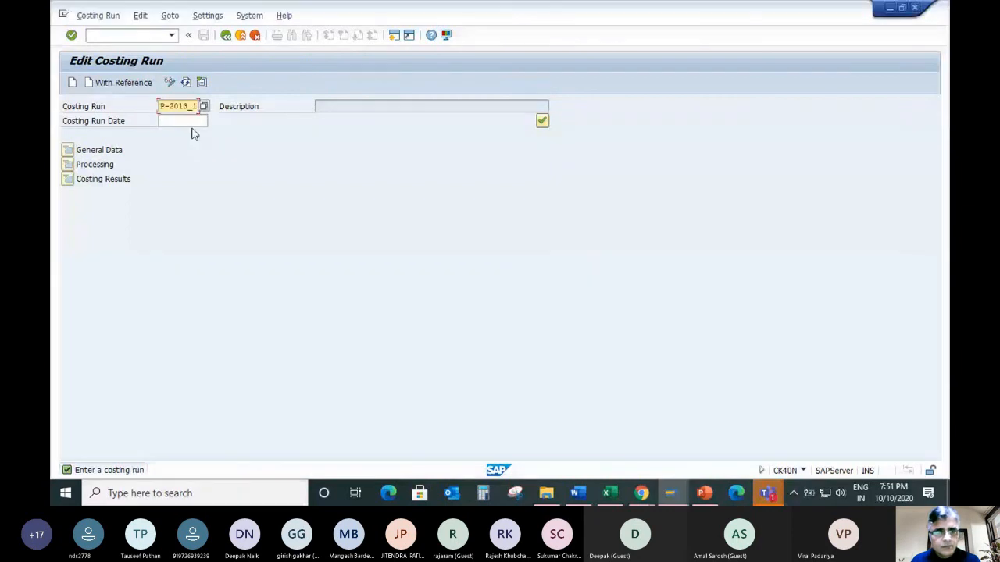
Copy the costing run date 01.01.2013 from the cost estimate's history into CK40N and load that costing run
{"action": "left_click", "coordinate": [191, 122]}
{"action": "key", "text": "alt+Tab"}
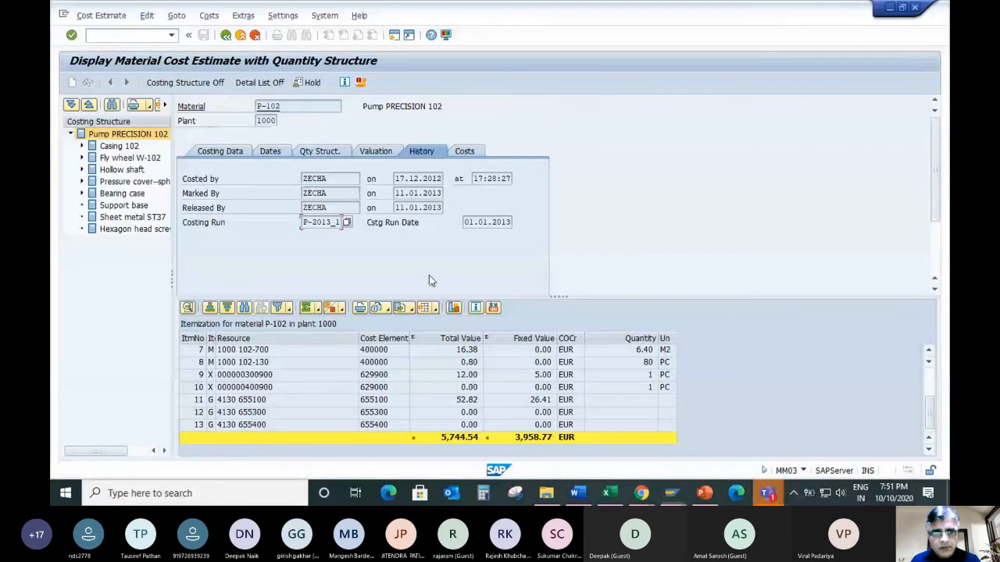
{"action": "left_click_drag", "start_coordinate": [465, 222], "coordinate": [526, 232]}
{"action": "key", "text": "ctrl+c"}
{"action": "key", "text": "alt+Tab"}
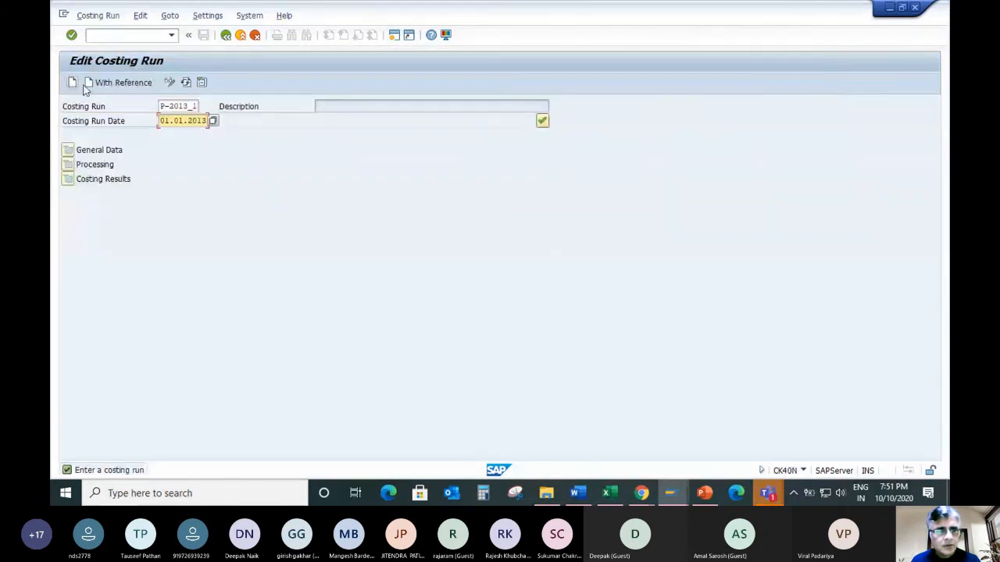
{"action": "left_click", "coordinate": [71, 35]}
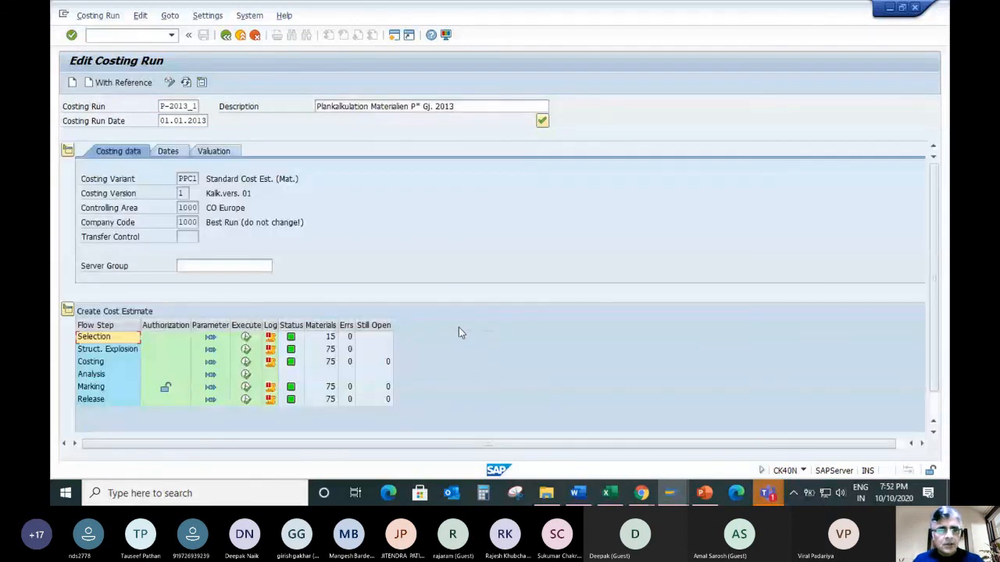
Open the Selection step's log in the costing run, read its message about the production version, and return to the run
{"action": "scroll", "coordinate": [483, 299], "scroll_direction": "down", "scroll_amount": 1}
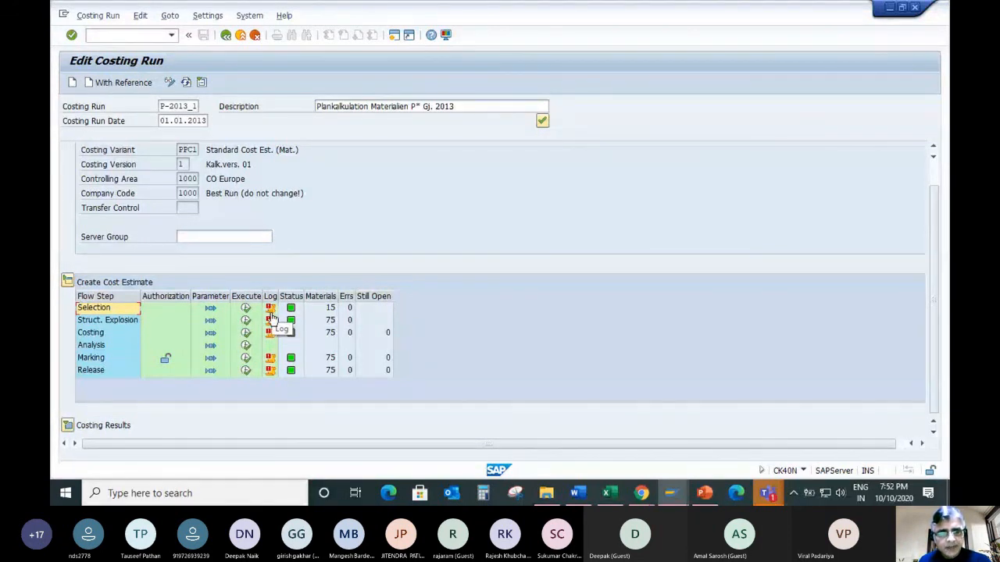
{"action": "left_click", "coordinate": [270, 310]}
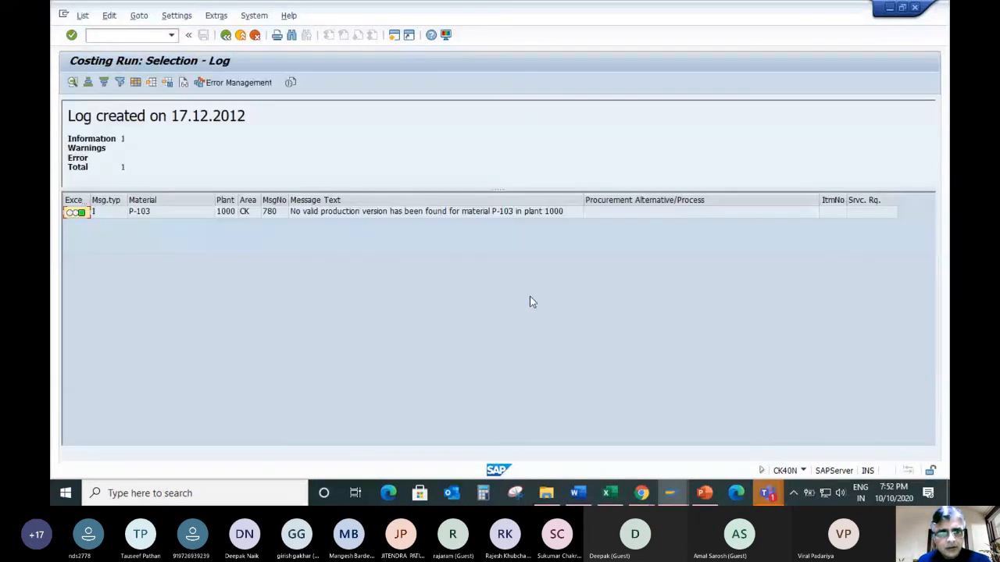
{"action": "left_click", "coordinate": [353, 214]}
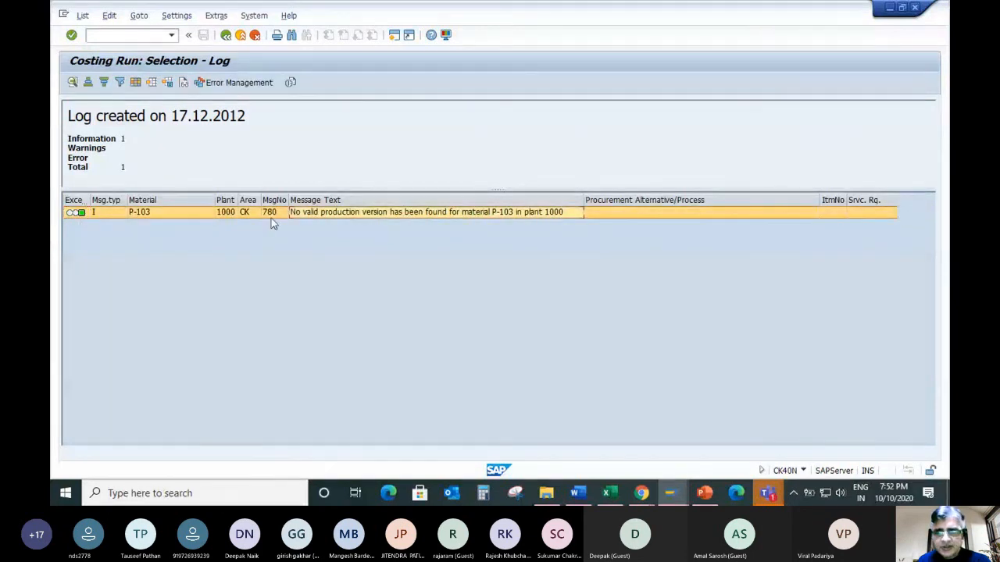
{"action": "key", "text": "F3"}
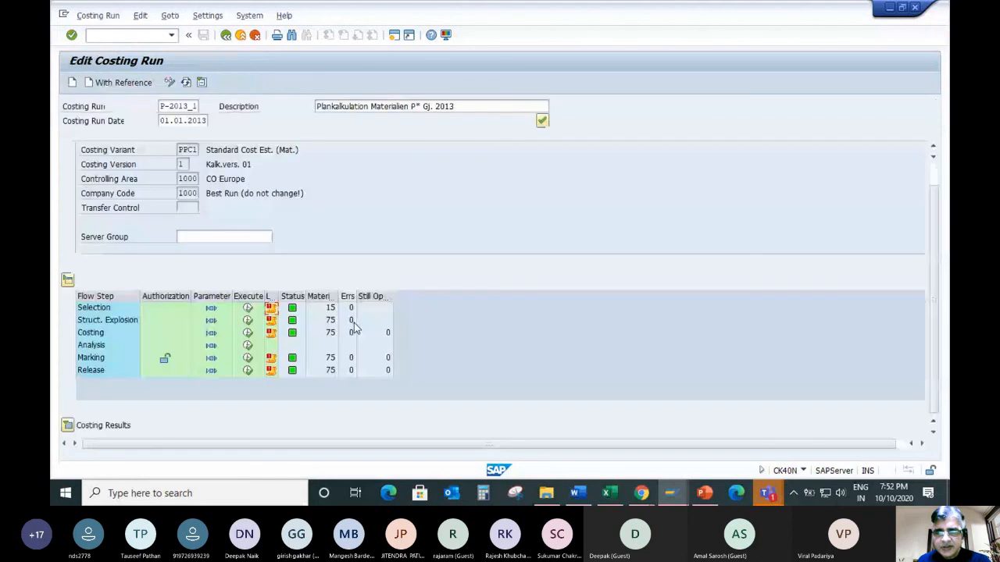
{"action": "left_click", "coordinate": [270, 308]}
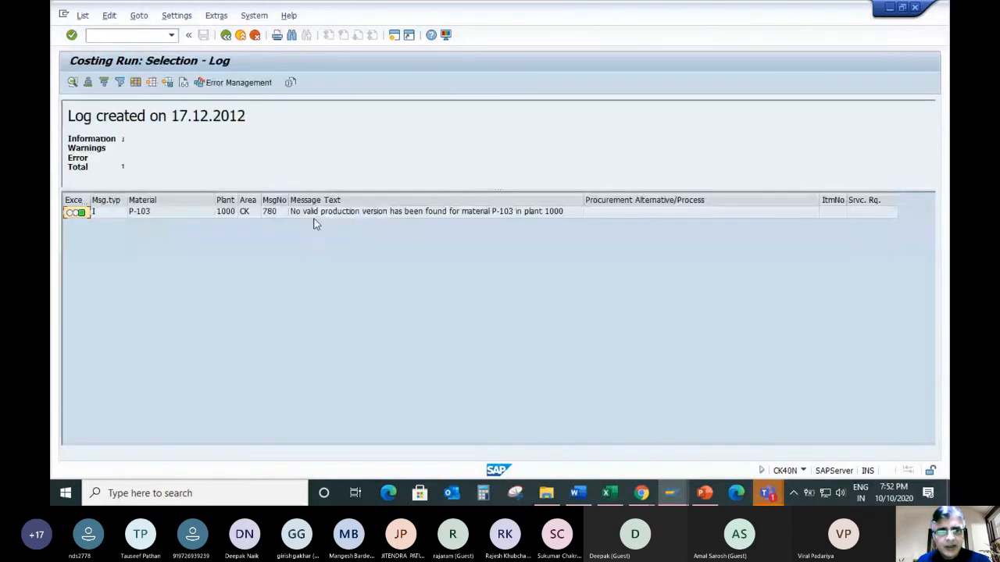
{"action": "left_click", "coordinate": [318, 216]}
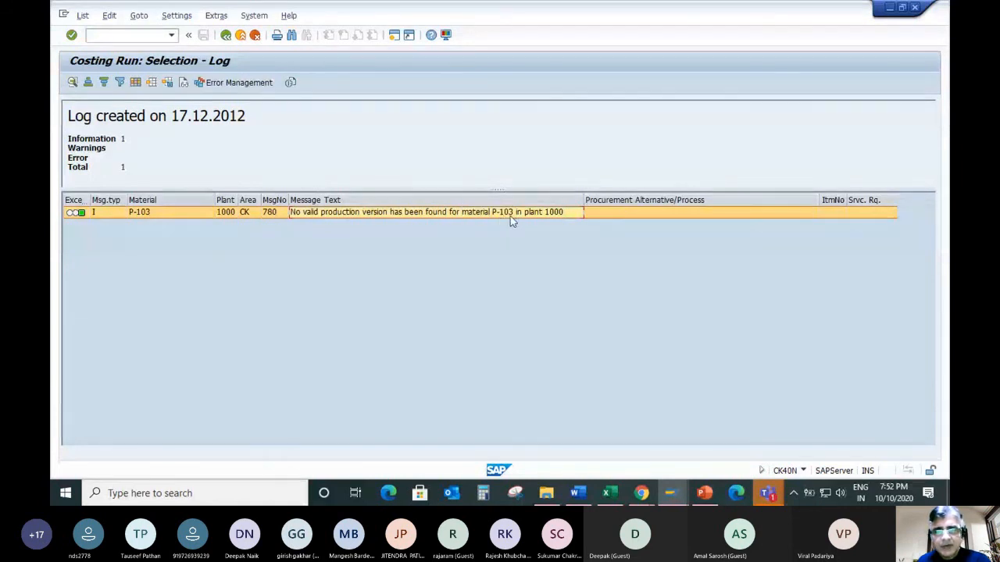
{"action": "left_click", "coordinate": [226, 36]}
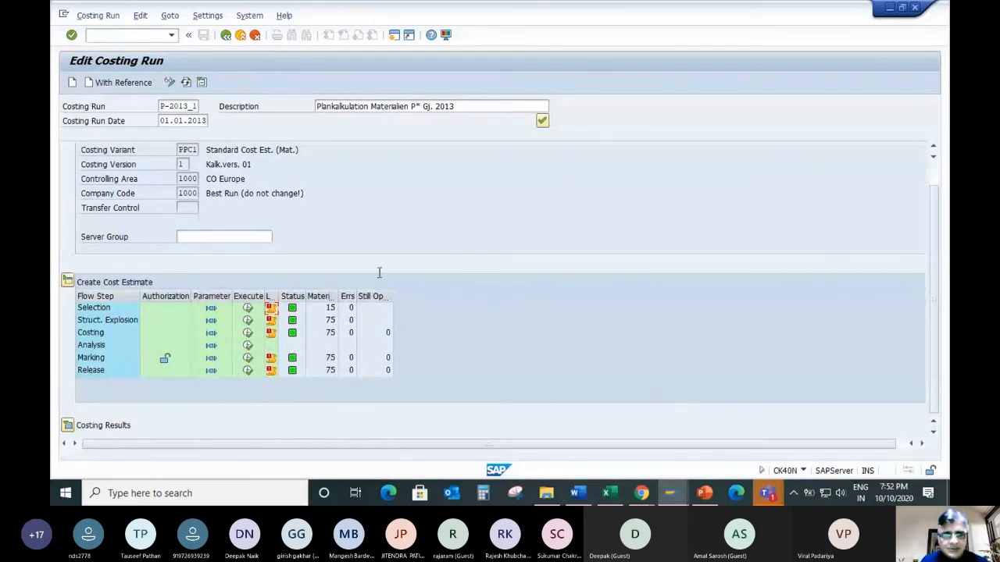
Go through the Selection, Struct. Explosion, Costing, Marking and Release flow steps of the costing run
{"action": "left_click", "coordinate": [93, 307]}
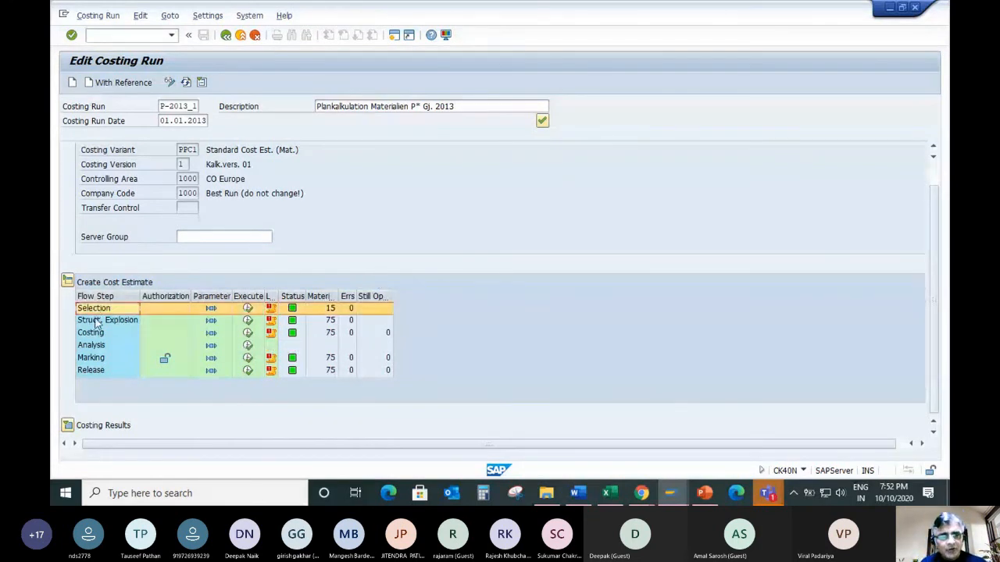
{"action": "left_click", "coordinate": [95, 320]}
{"action": "left_click", "coordinate": [92, 334]}
{"action": "left_click", "coordinate": [92, 358]}
{"action": "left_click", "coordinate": [92, 370]}
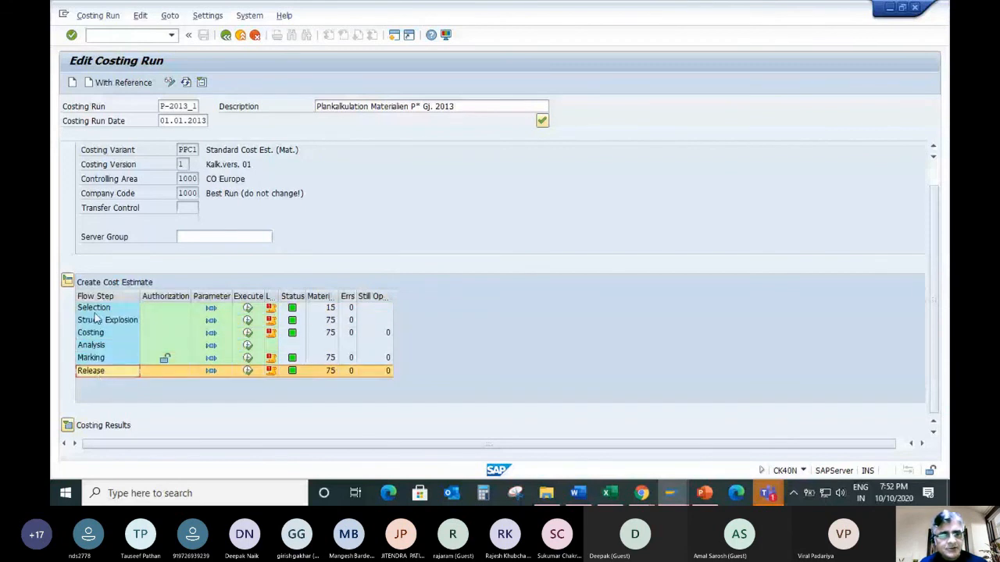
Open the Selection step's parameters and display the full list of material numbers chosen for plant 1000
{"action": "left_click", "coordinate": [95, 309]}
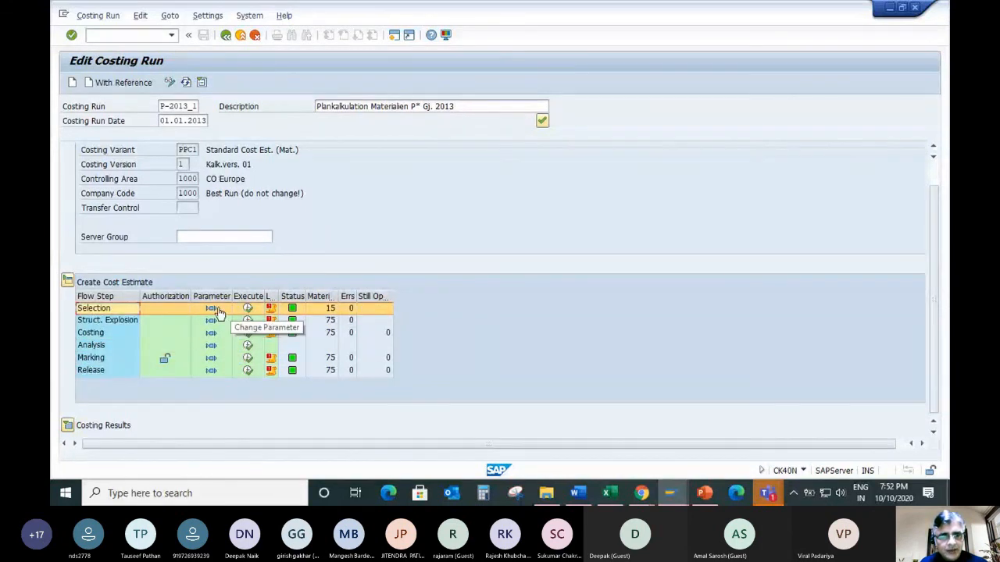
{"action": "left_click", "coordinate": [211, 308]}
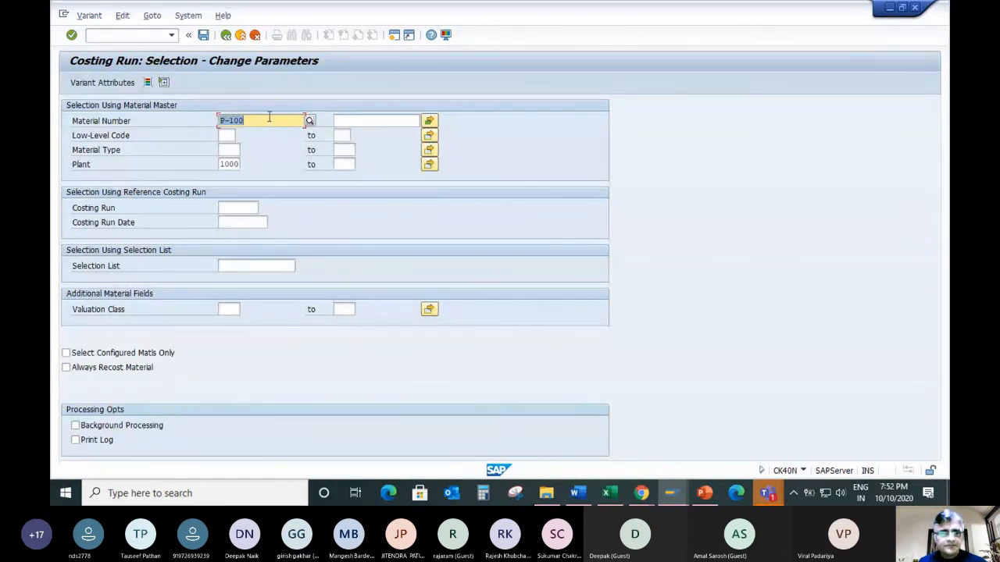
{"action": "left_click", "coordinate": [429, 121]}
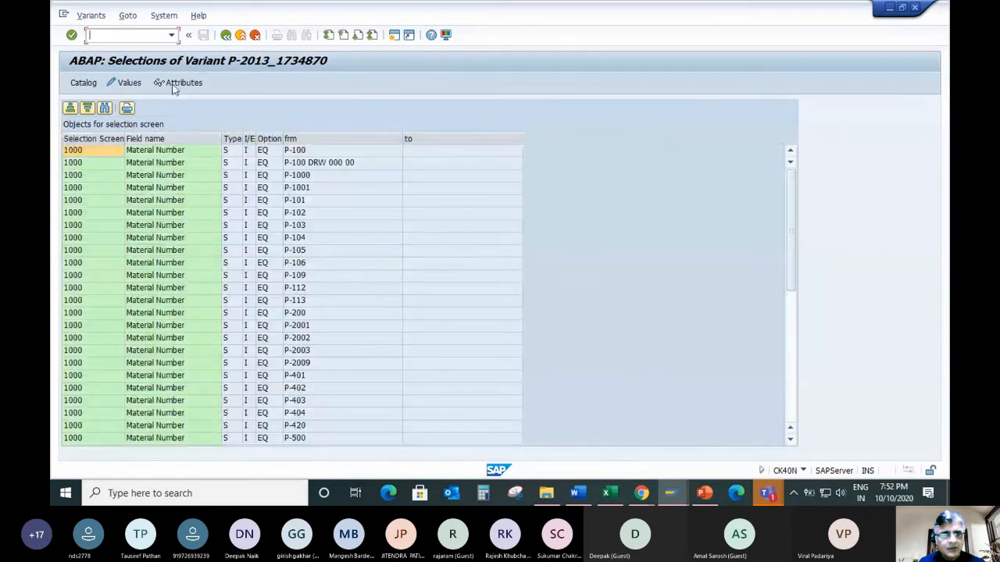
Leave the selected material list and the Selection parameters and return to the costing run overview
{"action": "left_click", "coordinate": [226, 34]}
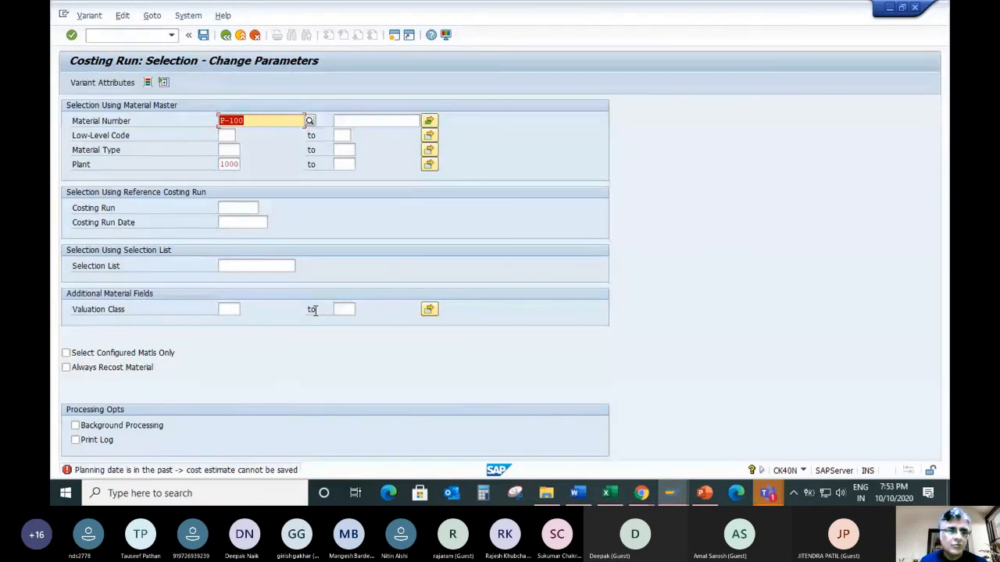
{"action": "left_click", "coordinate": [226, 36]}
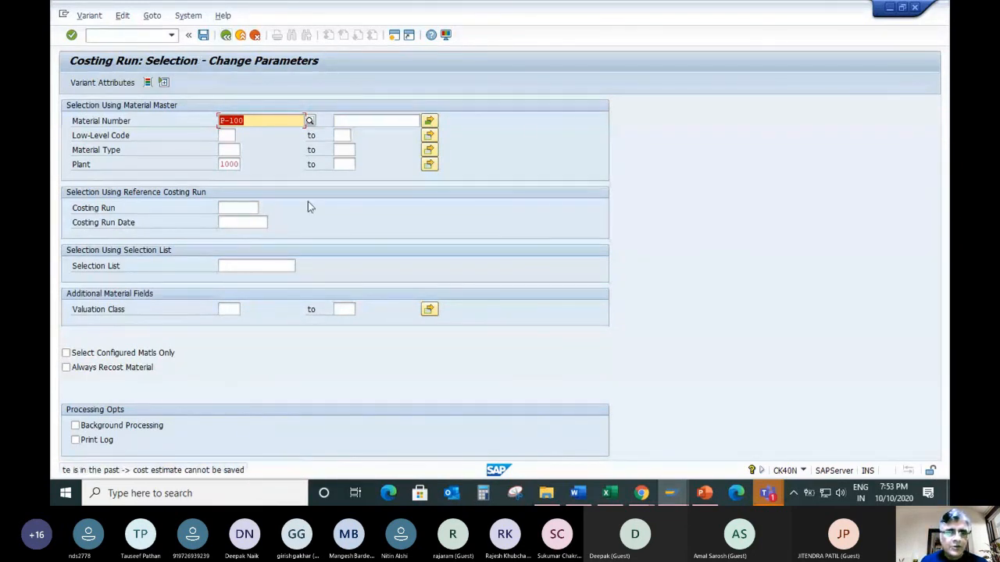
{"action": "left_click", "coordinate": [240, 35]}
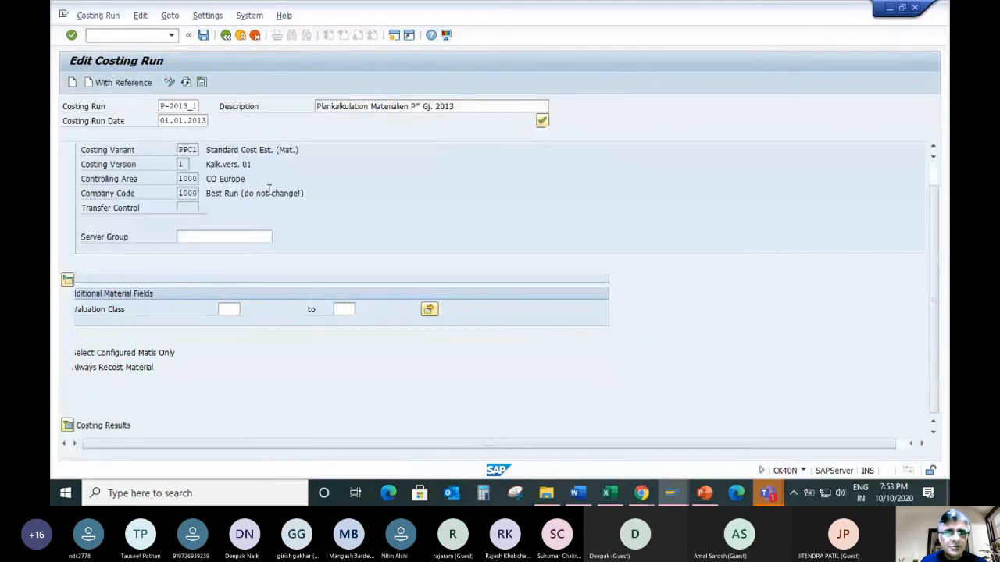
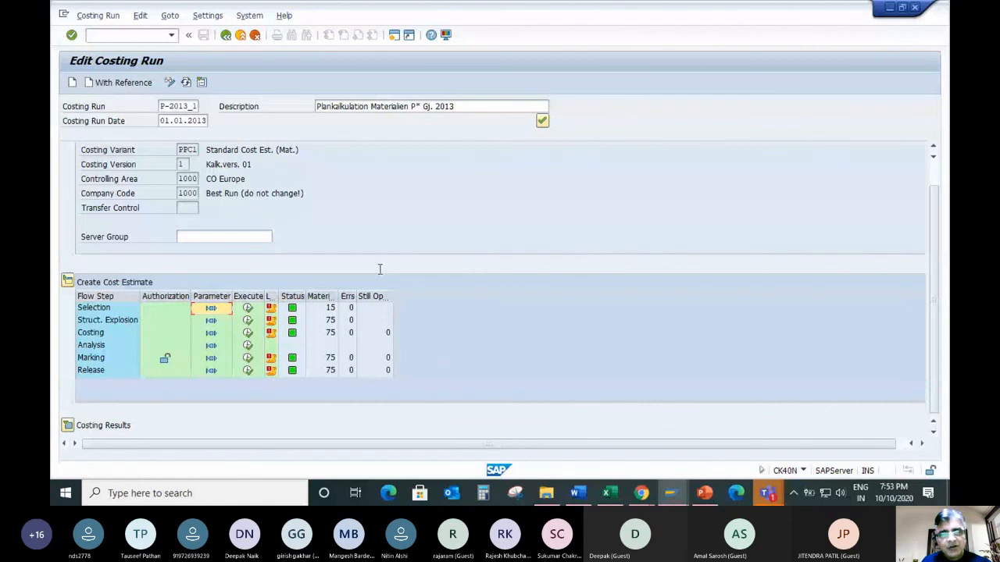
Go through the Struct. Explosion, Costing and Analysis flow steps and execute Analysis to list the run's material cost estimates
{"action": "left_click", "coordinate": [91, 321]}
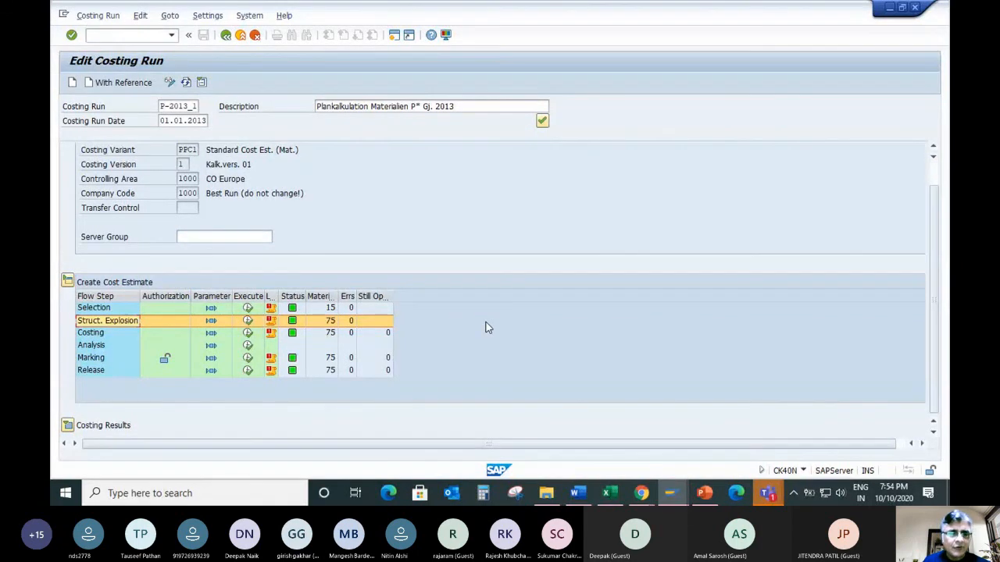
{"action": "left_click", "coordinate": [106, 334]}
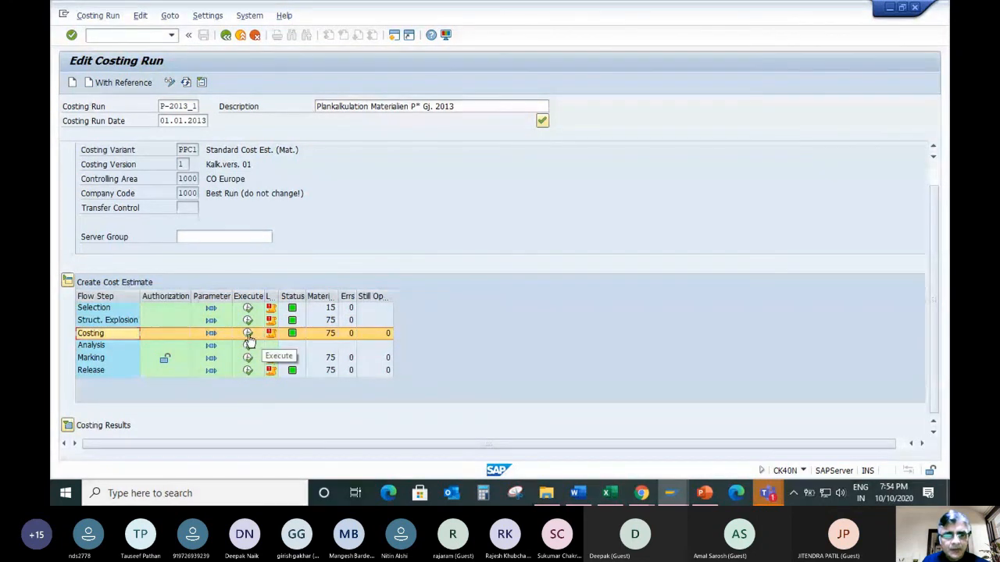
{"action": "left_click", "coordinate": [90, 351]}
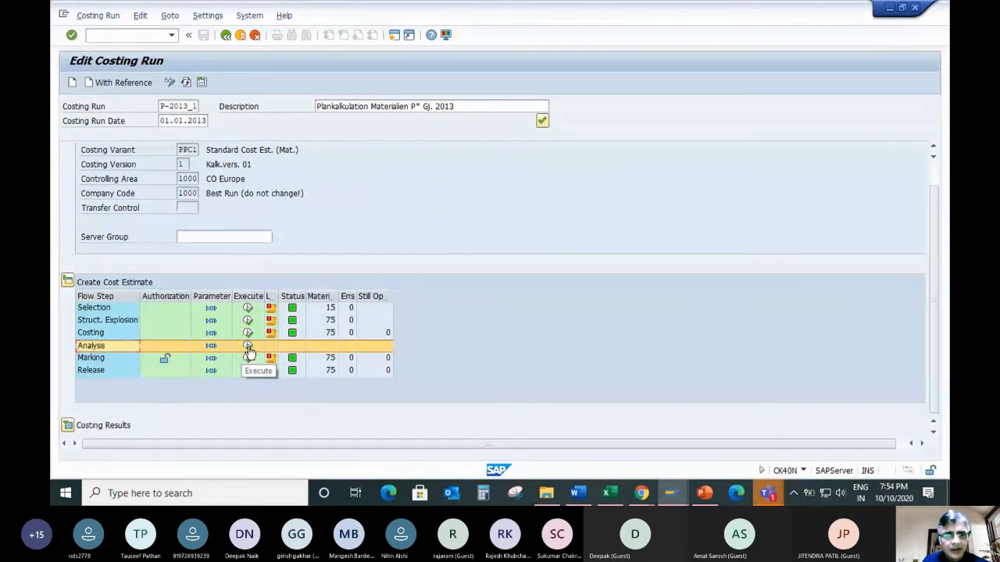
{"action": "left_click", "coordinate": [247, 348]}
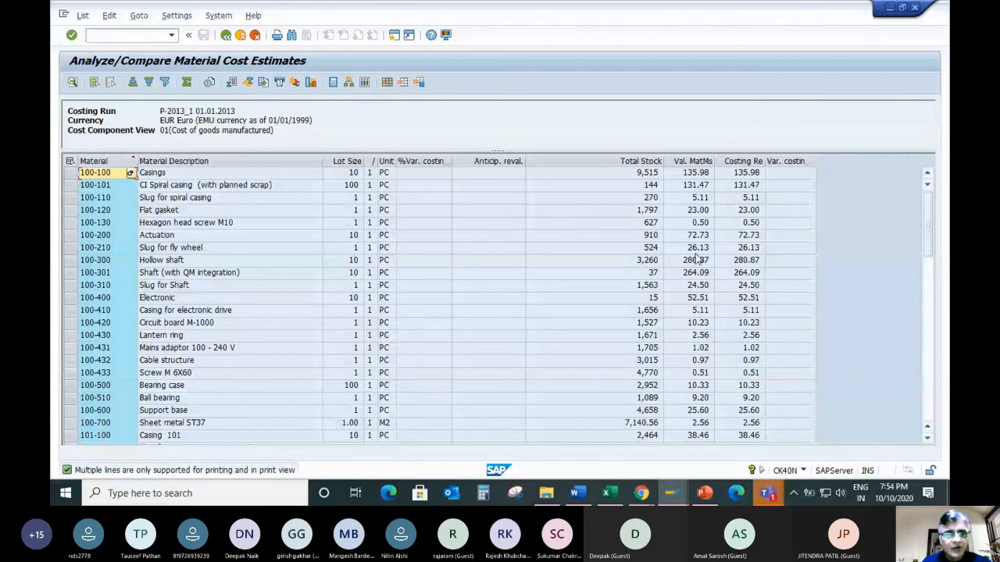
Look through the materials and their descriptions in the cost estimate comparison list, from the first row downwards
{"action": "left_click", "coordinate": [173, 176]}
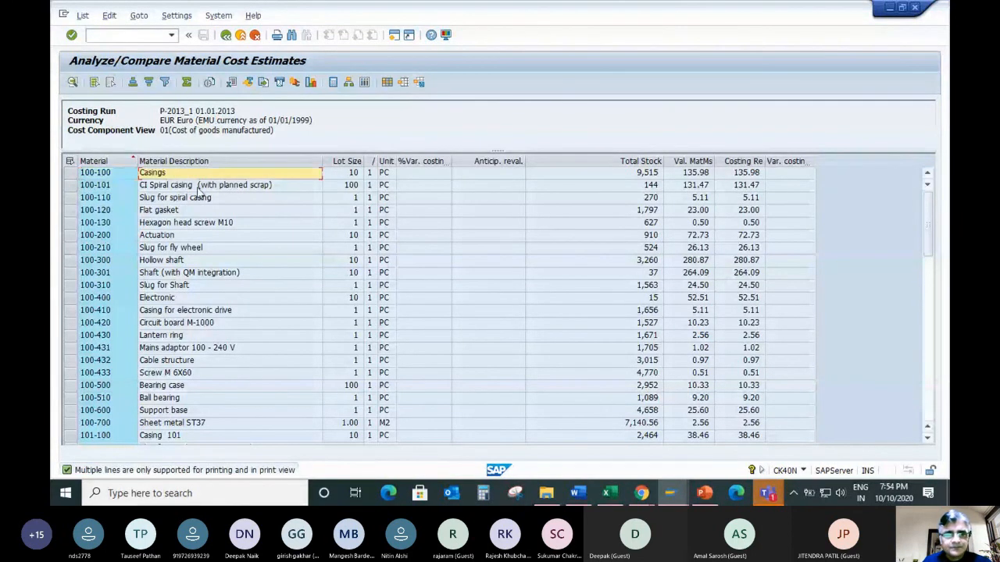
{"action": "scroll", "coordinate": [241, 232], "scroll_direction": "down", "scroll_amount": 10}
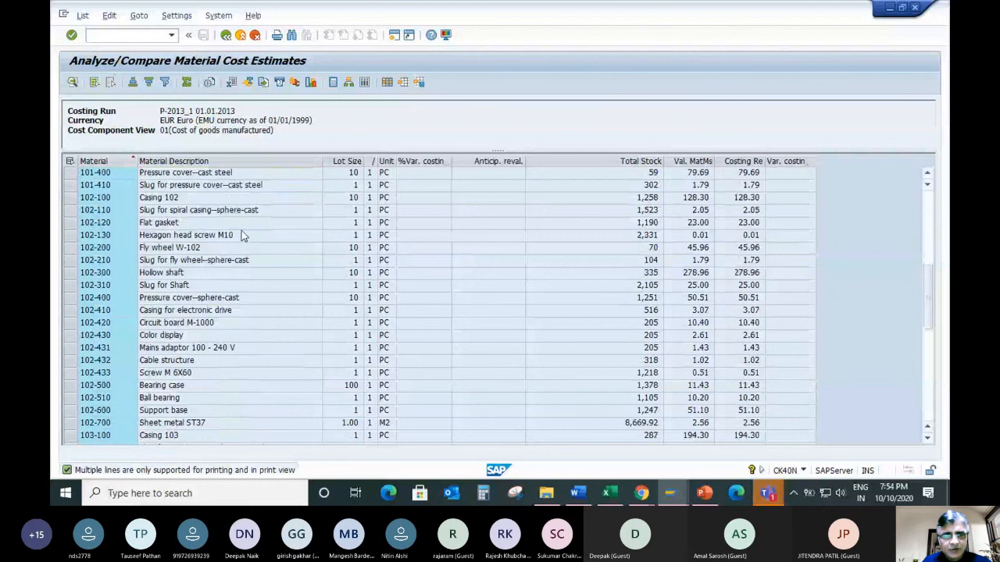
{"action": "scroll", "coordinate": [241, 231], "scroll_direction": "down", "scroll_amount": 5}
{"action": "scroll", "coordinate": [241, 231], "scroll_direction": "up", "scroll_amount": 15}
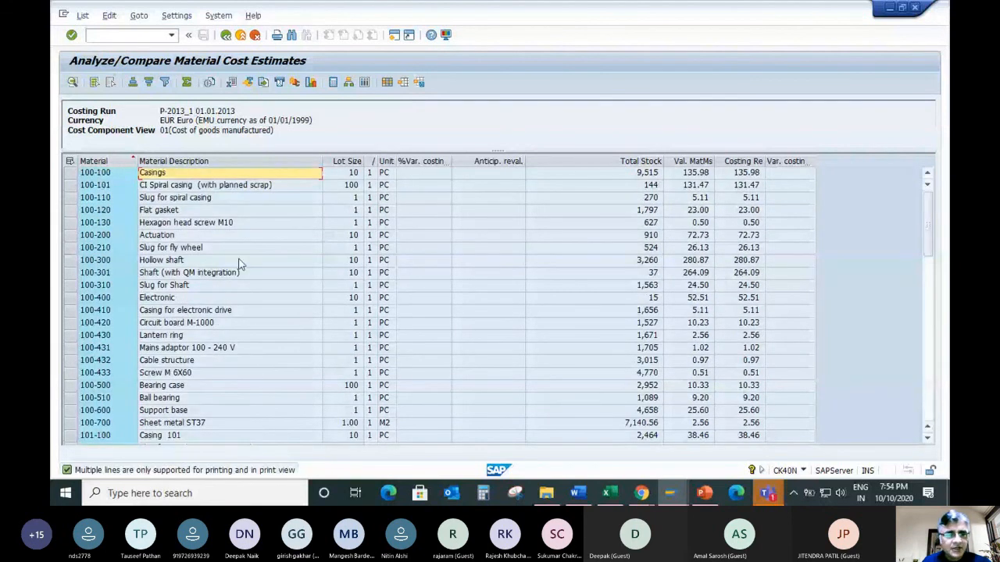
{"action": "scroll", "coordinate": [118, 209], "scroll_direction": "down", "scroll_amount": 10}
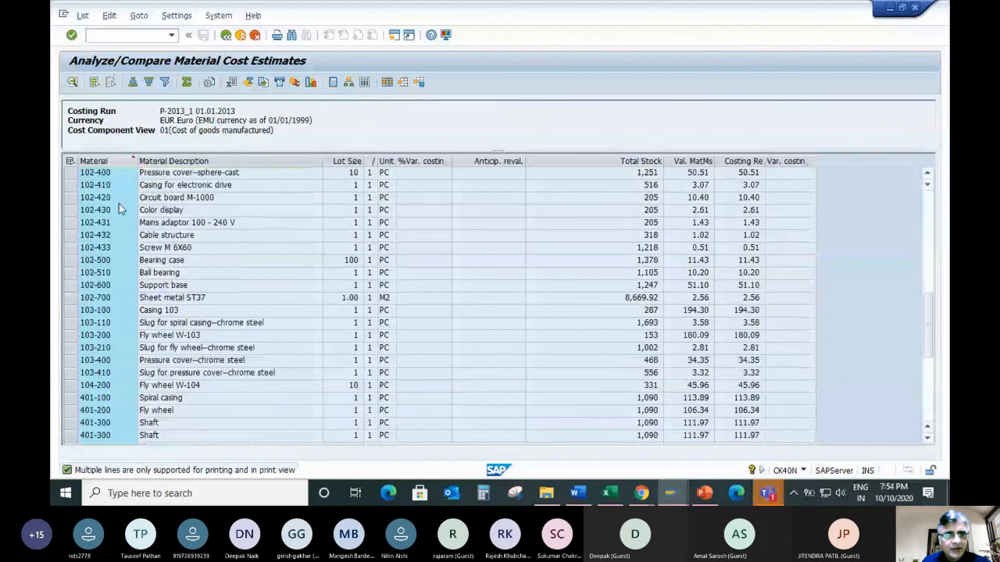
{"action": "scroll", "coordinate": [121, 210], "scroll_direction": "down", "scroll_amount": 6}
{"action": "scroll", "coordinate": [140, 272], "scroll_direction": "up", "scroll_amount": 15}
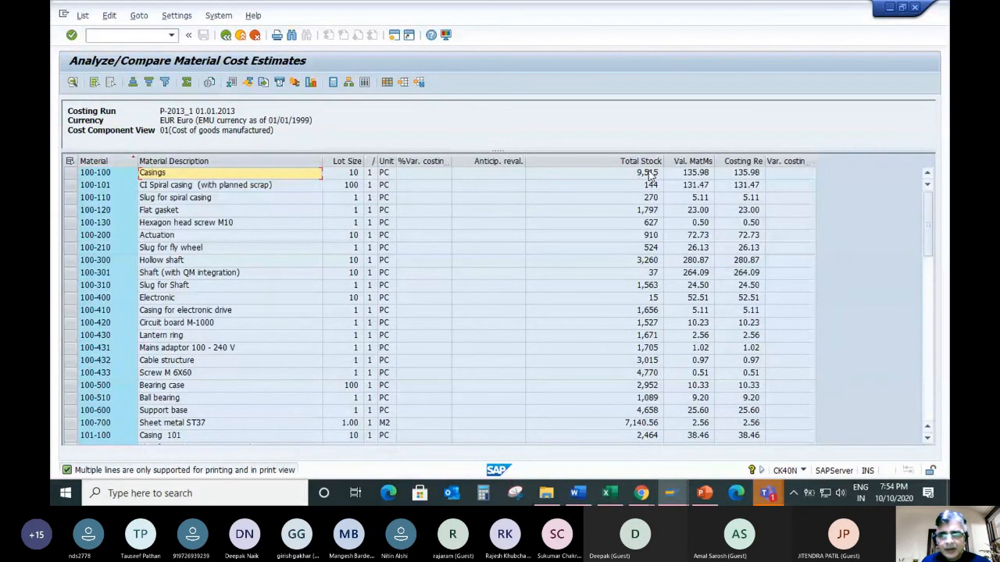
Compare the total stock, material master valuation and full costing result of the listed materials, and examine the anticipated revaluation column
{"action": "left_click", "coordinate": [648, 173]}
{"action": "left_click", "coordinate": [693, 173]}
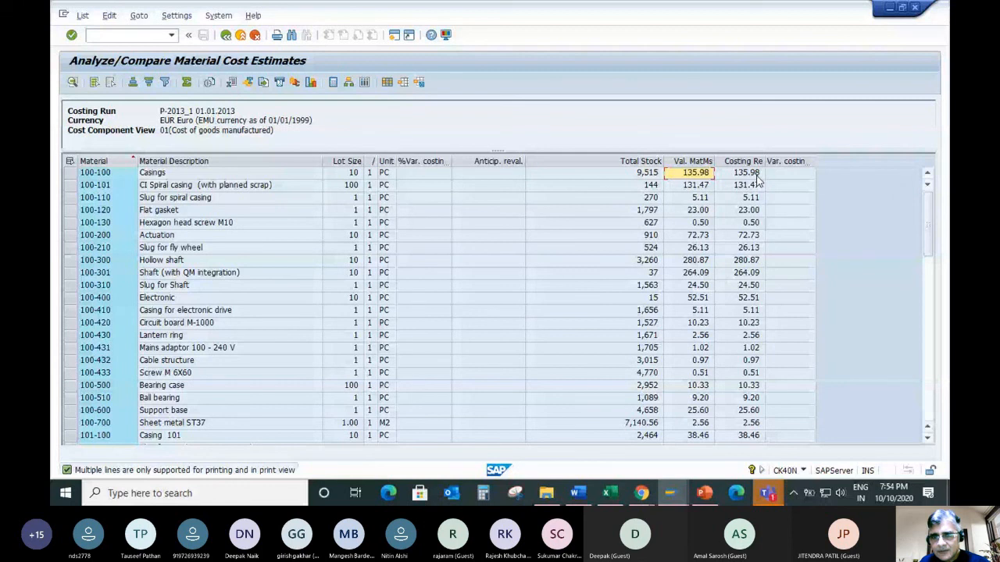
{"action": "left_click_drag", "start_coordinate": [663, 160], "coordinate": [642, 160]}
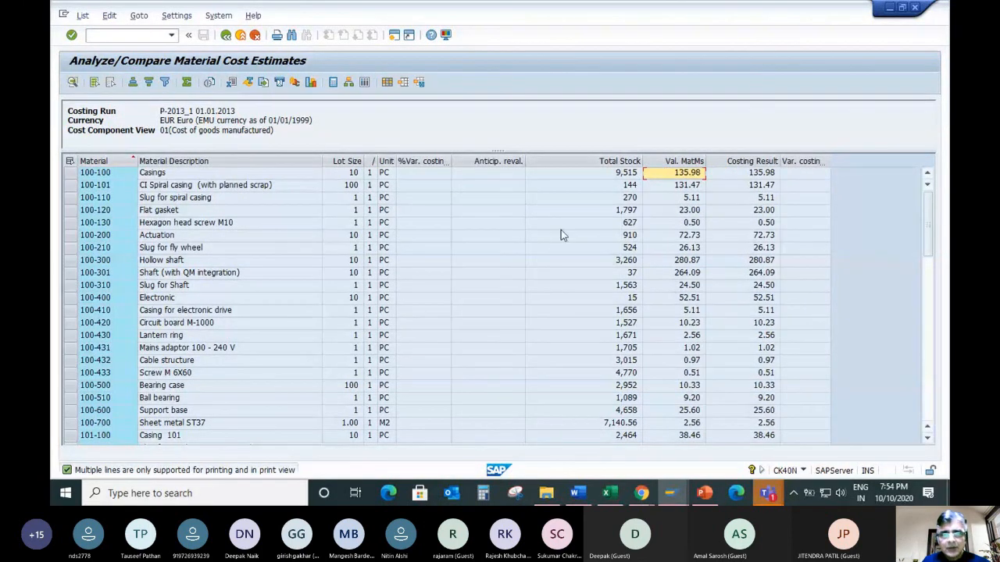
{"action": "scroll", "coordinate": [558, 240], "scroll_direction": "down", "scroll_amount": 15}
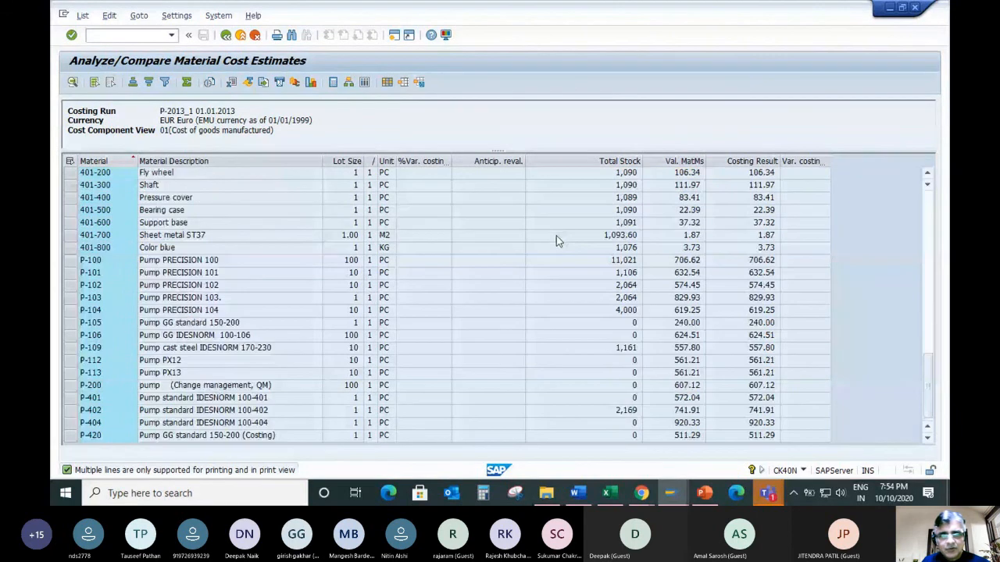
{"action": "scroll", "coordinate": [522, 312], "scroll_direction": "up", "scroll_amount": 15}
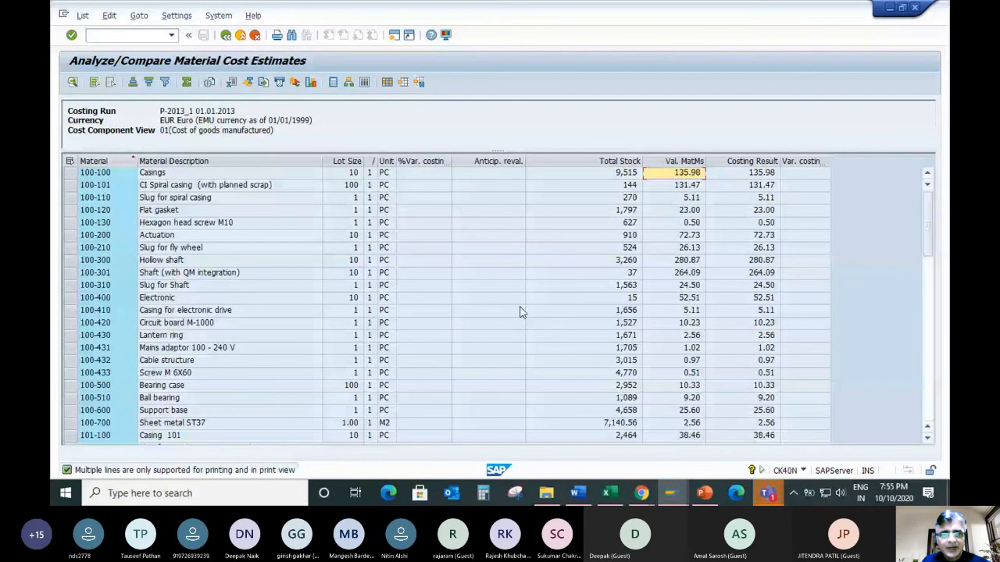
{"action": "left_click_drag", "start_coordinate": [488, 173], "coordinate": [491, 356]}
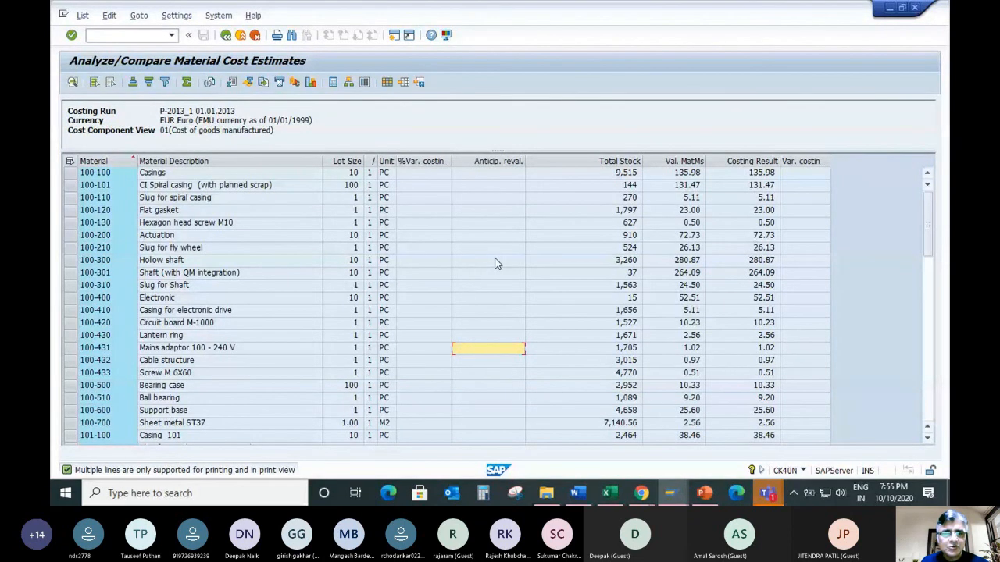
Display the cost estimate of material 100-200 (Actuation), view its quantity structure, and exit the comparison list to the costing run
{"action": "left_click", "coordinate": [225, 37]}
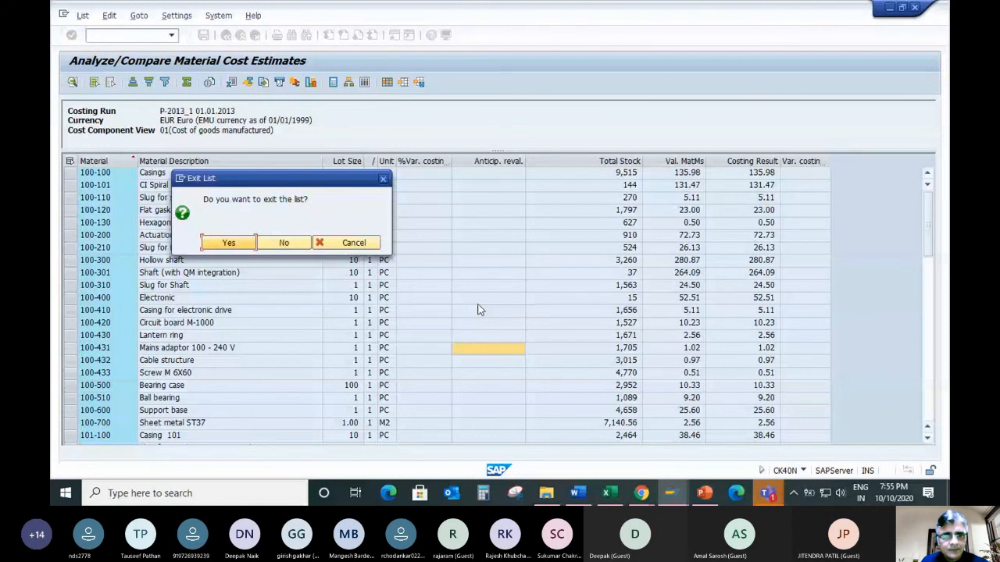
{"action": "left_click", "coordinate": [228, 242]}
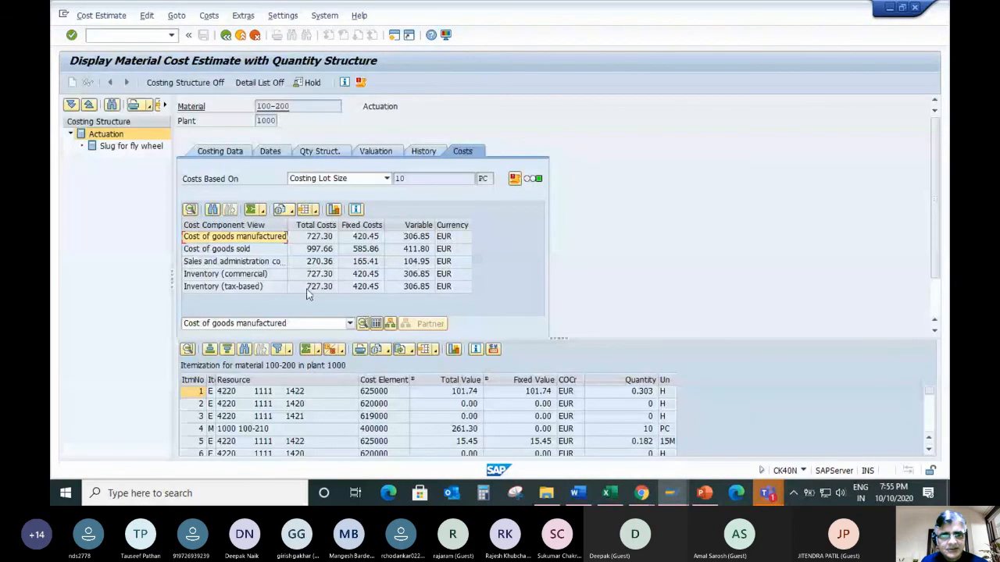
{"action": "left_click", "coordinate": [331, 156]}
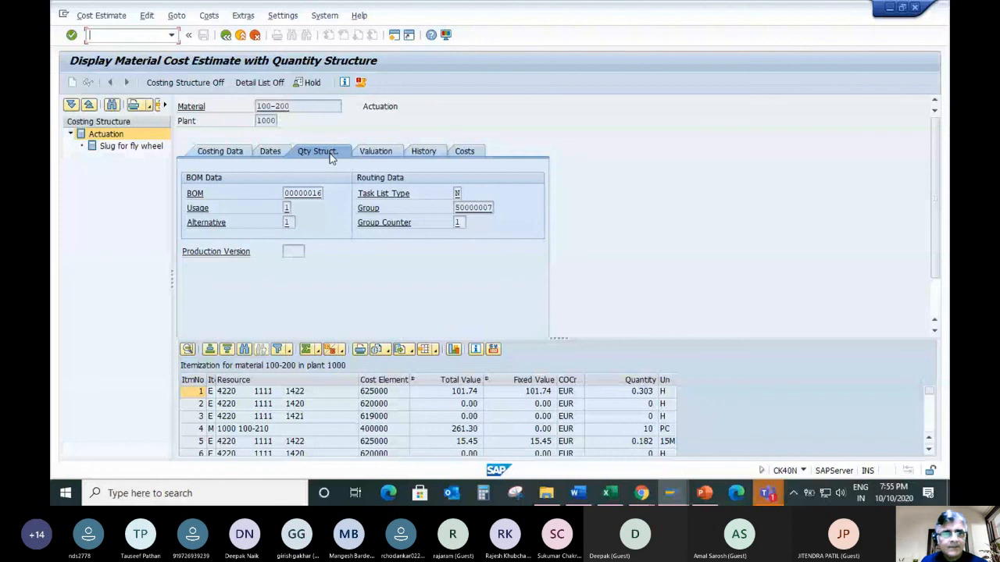
{"action": "left_click", "coordinate": [230, 37]}
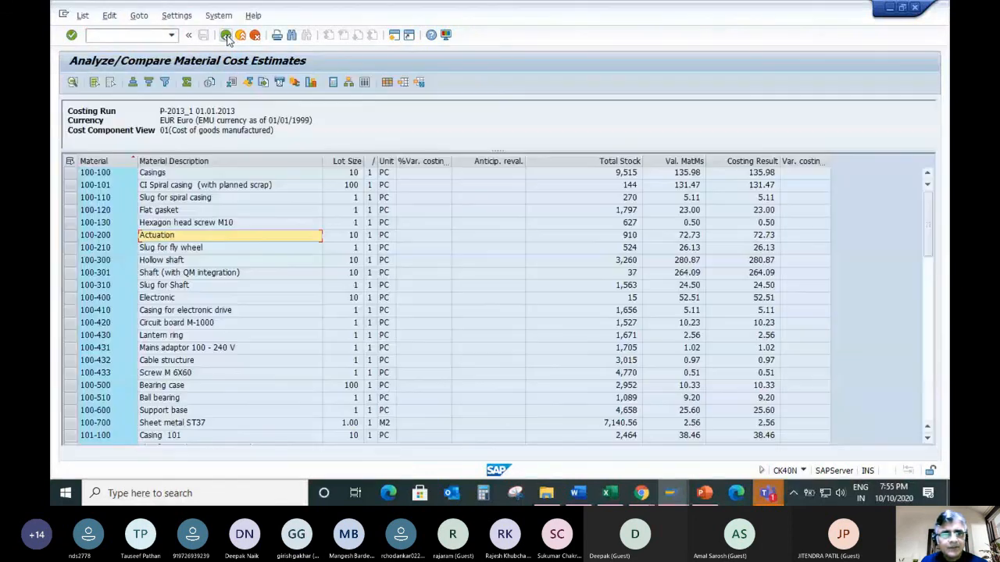
{"action": "left_click", "coordinate": [229, 36]}
{"action": "left_click", "coordinate": [228, 243]}
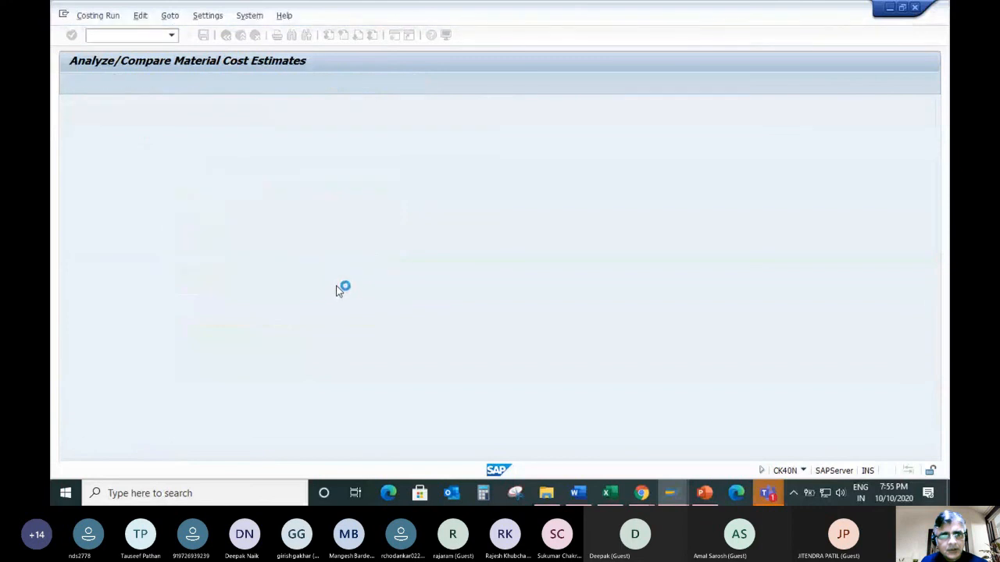
Switch to the SAP Standard Costing meeting in Microsoft Teams and look through its participants list
{"action": "mouse_move", "coordinate": [769, 497]}
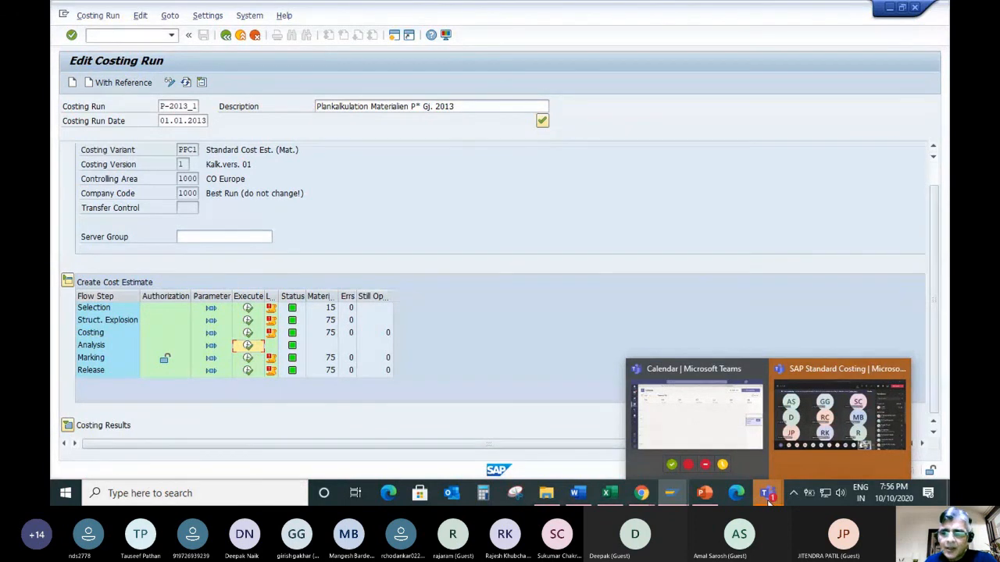
{"action": "left_click", "coordinate": [839, 414]}
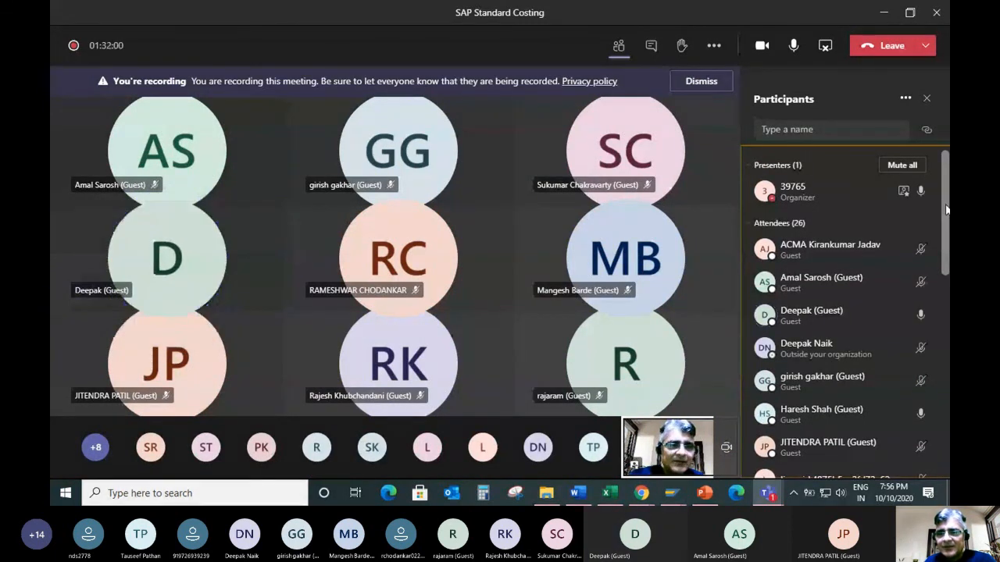
{"action": "scroll", "coordinate": [943, 212], "scroll_direction": "down", "scroll_amount": 3}
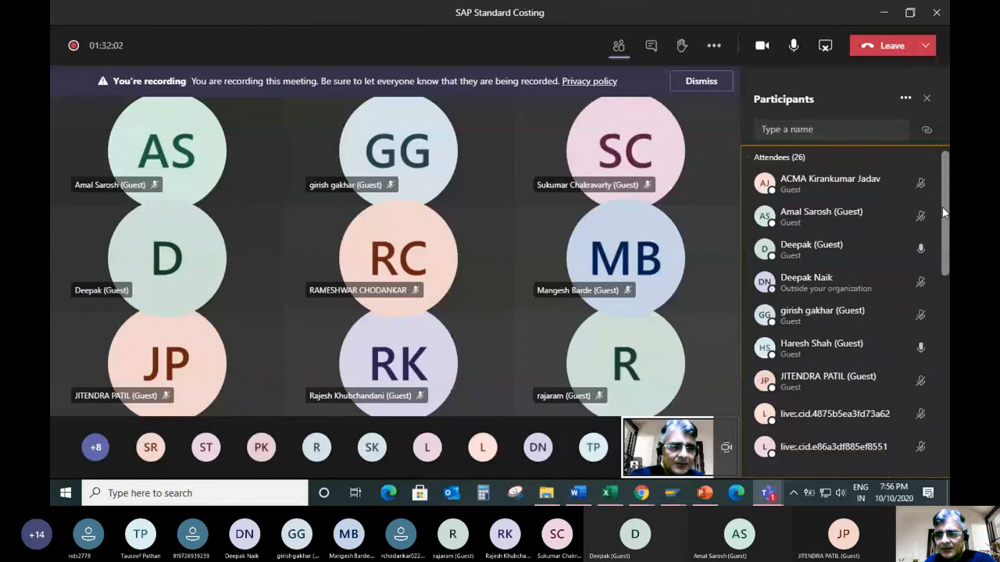
{"action": "scroll", "coordinate": [941, 207], "scroll_direction": "up", "scroll_amount": 3}
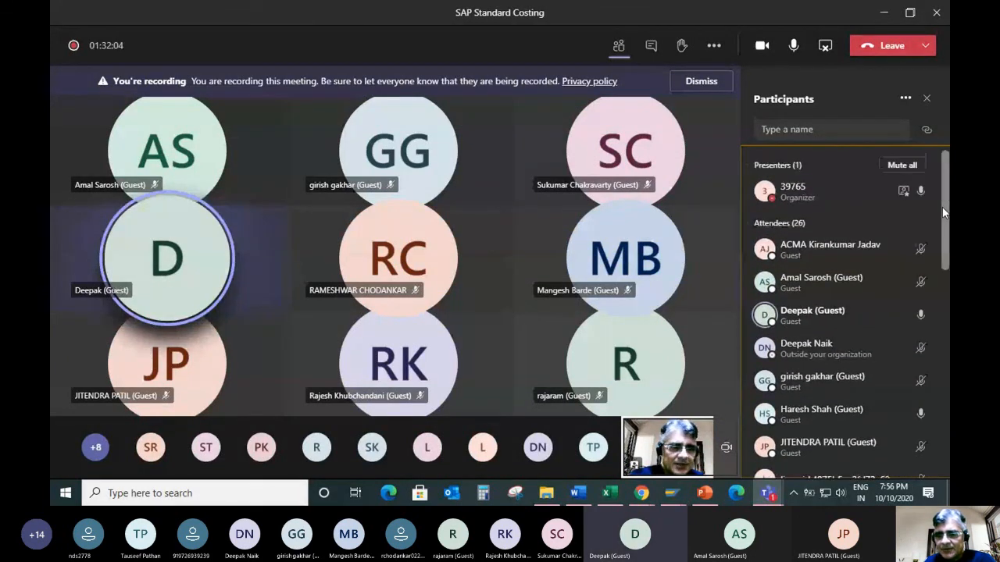